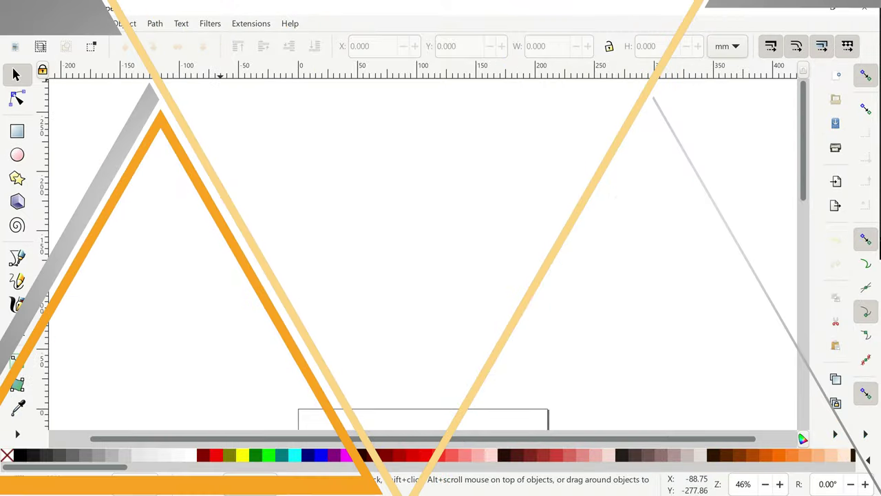
Step: Show Inkscape's About window from the Help menu, reposition it, then close it
left_click(290, 23)
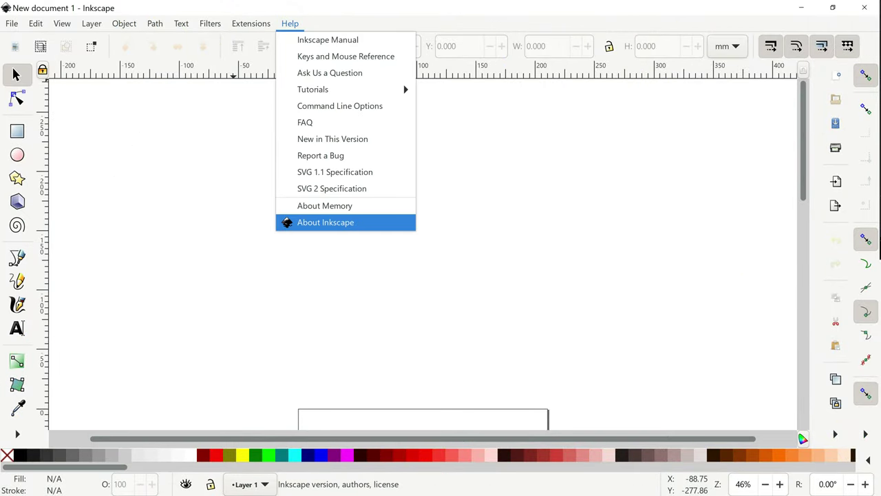
left_click(321, 219)
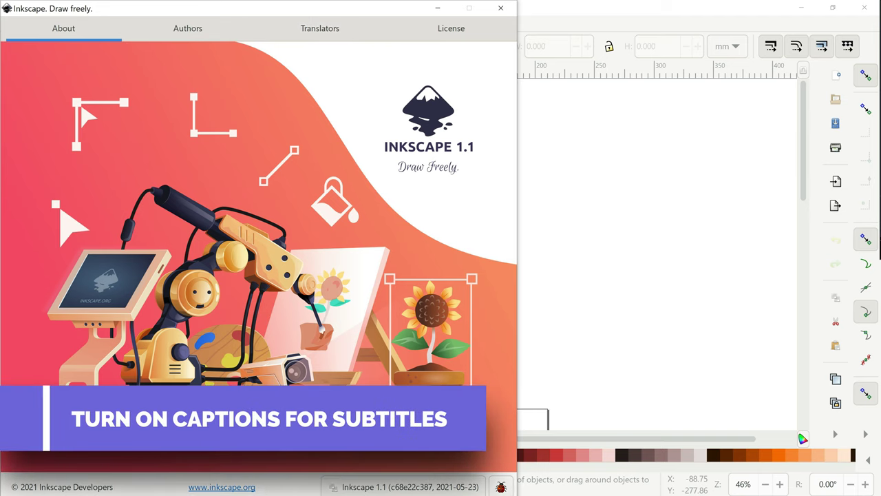
mouse_move(306, 11)
left_mouse_down()
mouse_move(343, 29)
mouse_move(582, 35)
left_mouse_up()
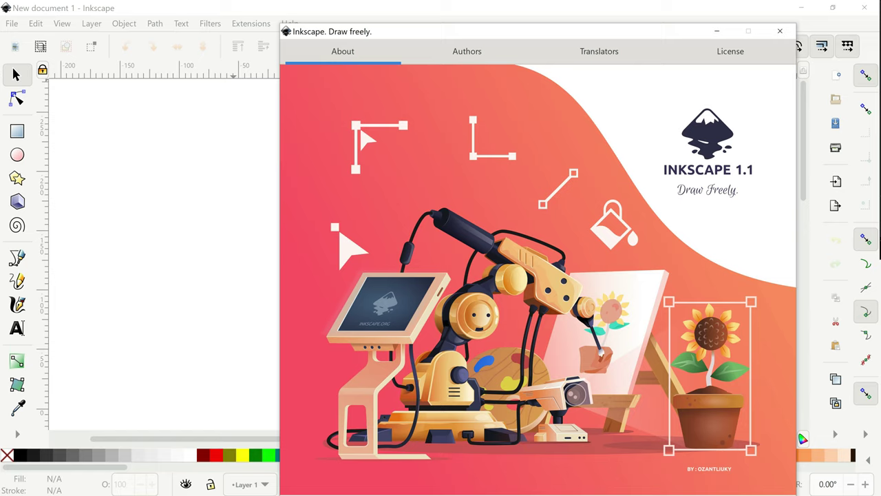
left_click(781, 31)
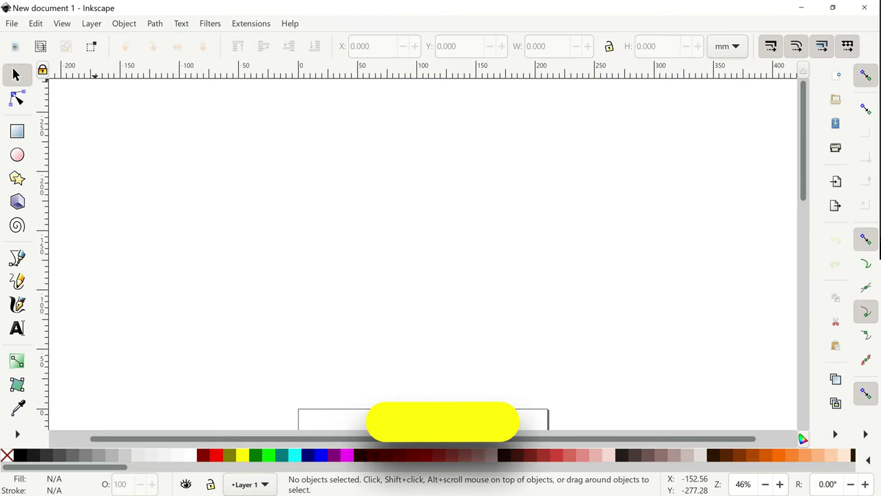
Step: Open the Preferences dialog from the Edit menu using the arrow keys
left_click(12, 23)
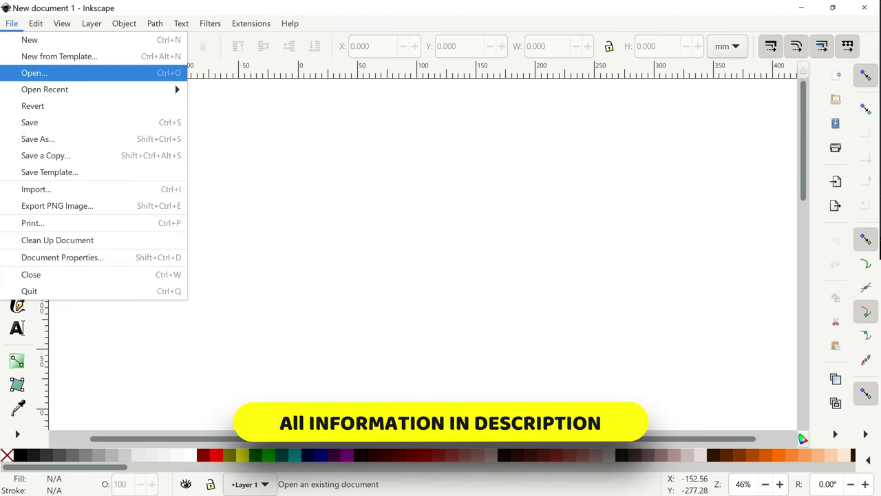
key("Down")
key("Right")
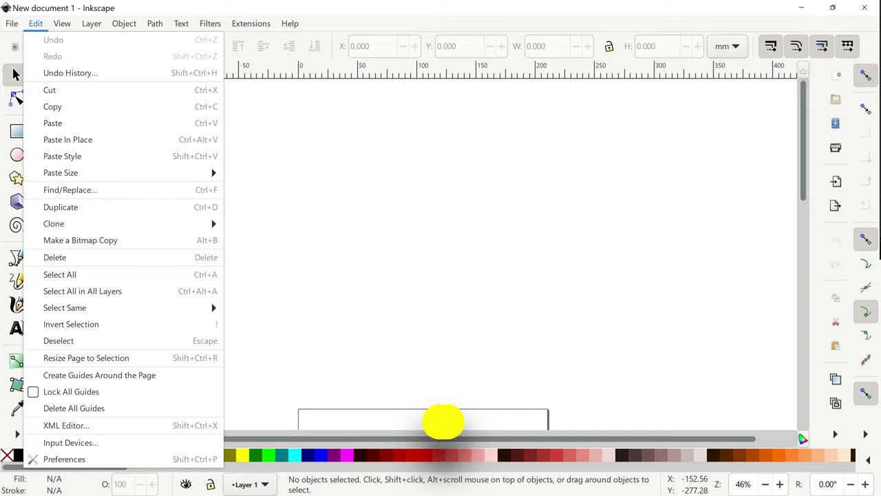
key("Down")
key("Down")
key("Down")
key("Down")
key("Down")
key("Down")
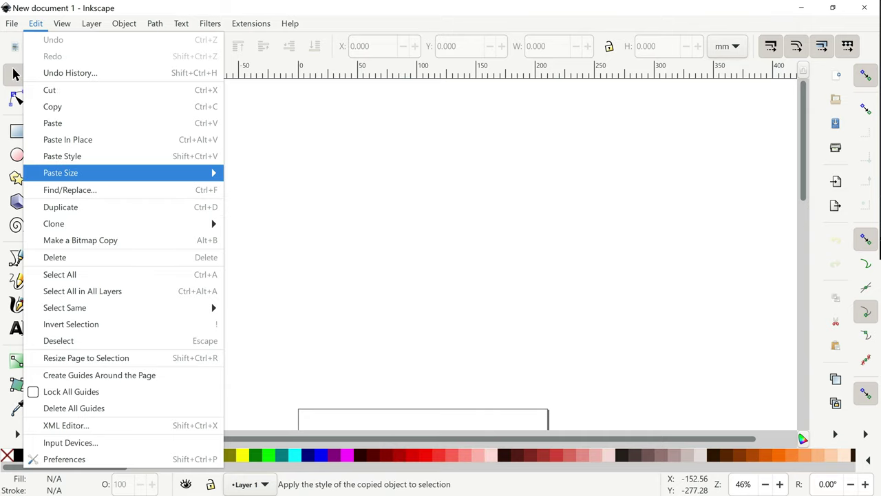
key("Down")
key("Down")
key("Down")
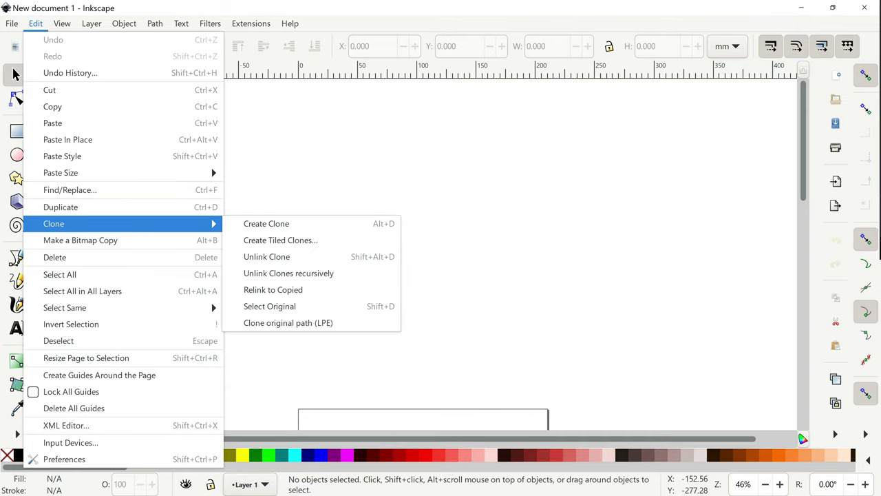
key("Down")
key("Down")
key("Down")
key("Down")
key("Down")
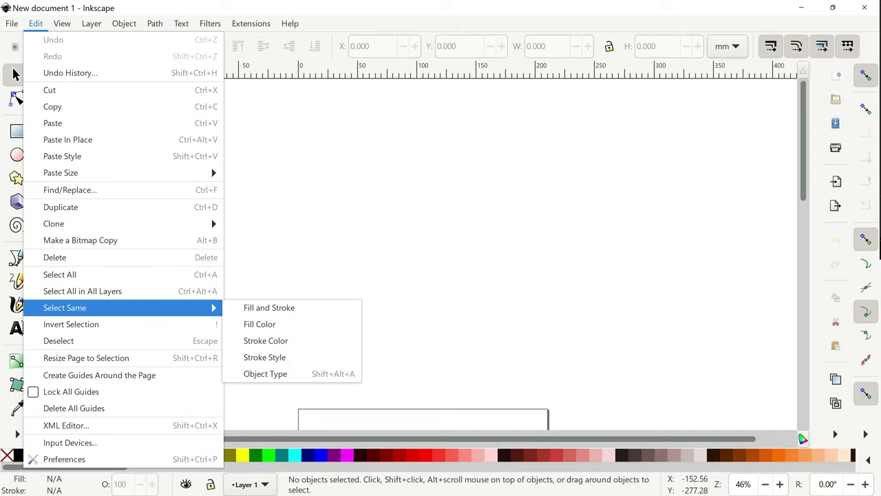
key("Down")
key("Down")
key("Down")
key("Down")
key("Down")
key("Down")
key("Down")
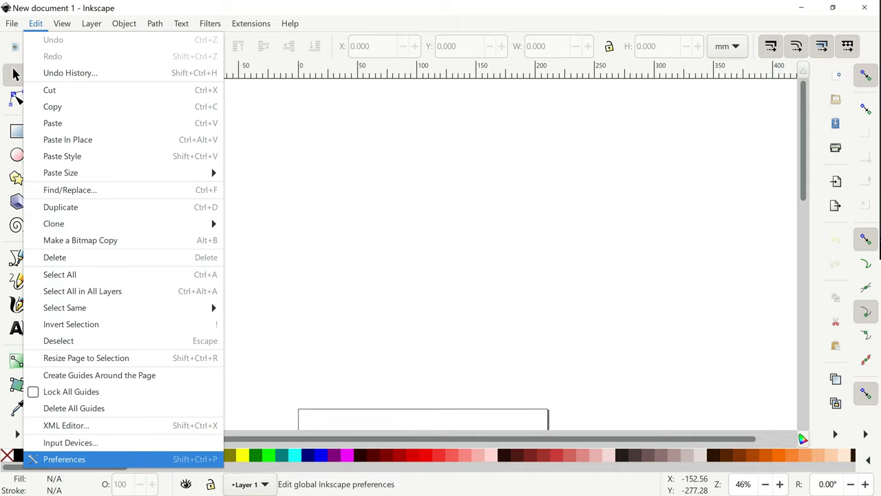
key("Return")
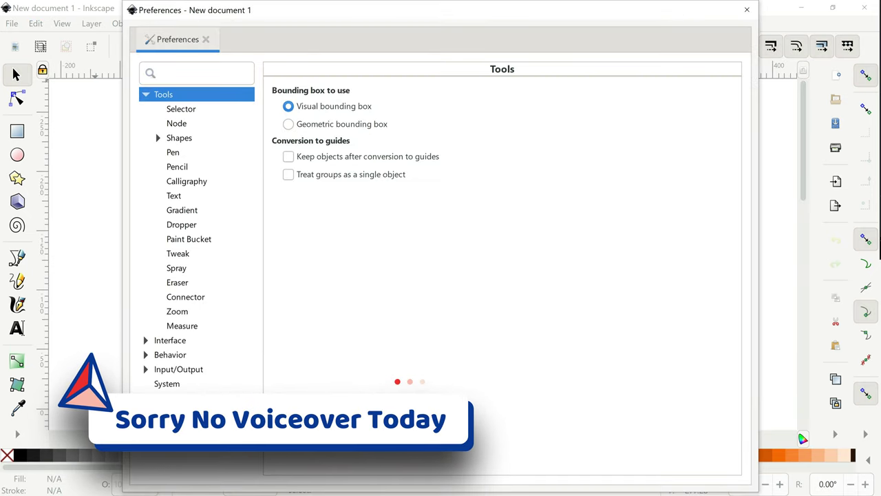
Step: Review Selector, Node and Shapes preferences: Rectangle, Ellipse, Star, 3D Box and Spiral
left_click(182, 109)
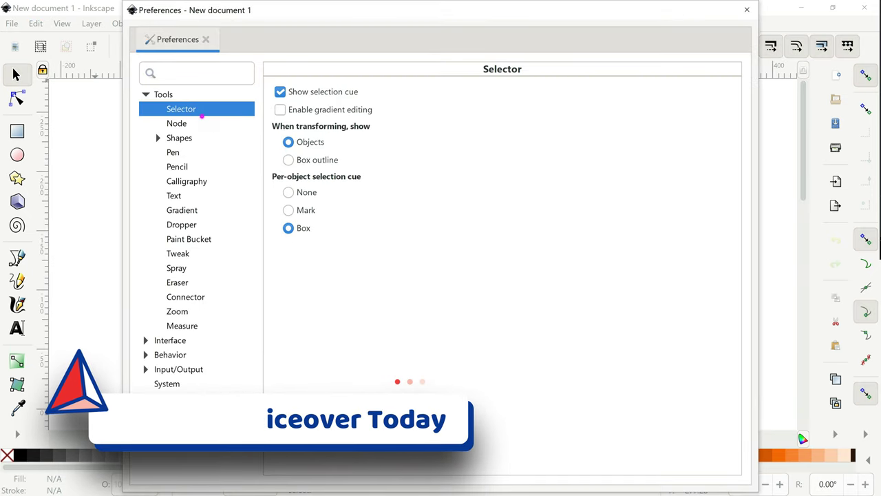
left_click(200, 123)
left_click(202, 137)
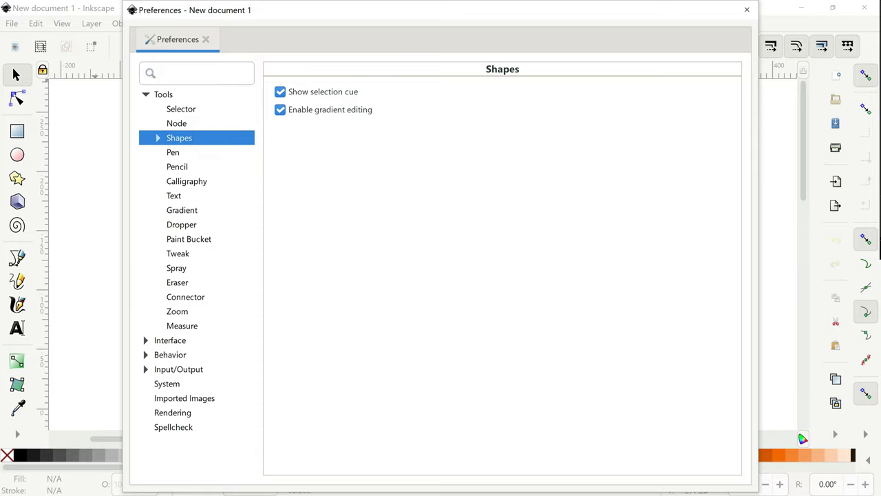
left_click(158, 138)
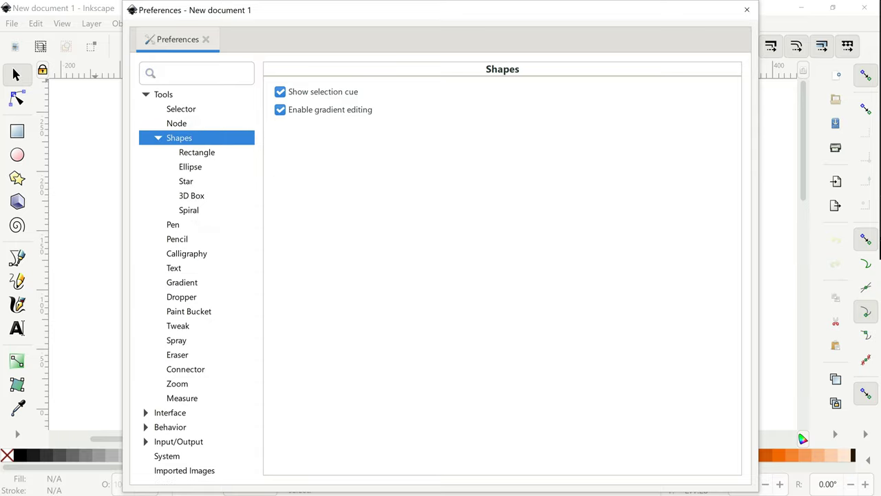
left_click(197, 152)
left_click(186, 182)
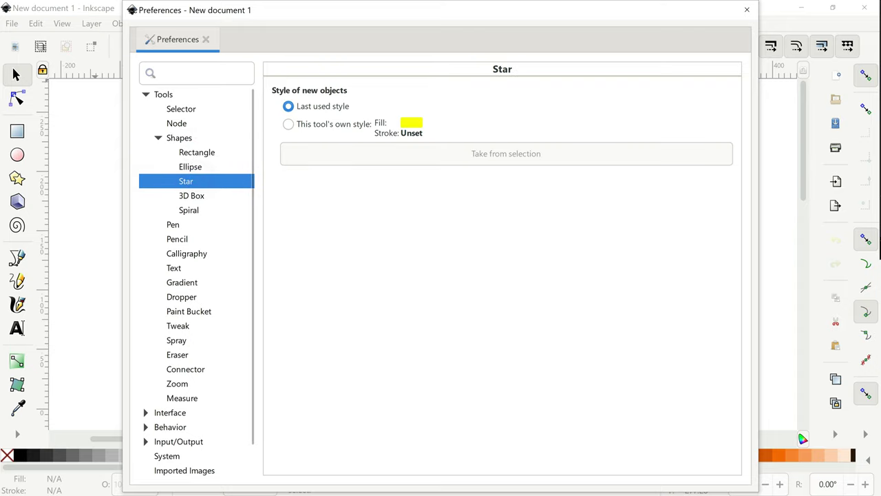
left_click(190, 166)
left_click(186, 181)
left_click(191, 196)
left_click(190, 210)
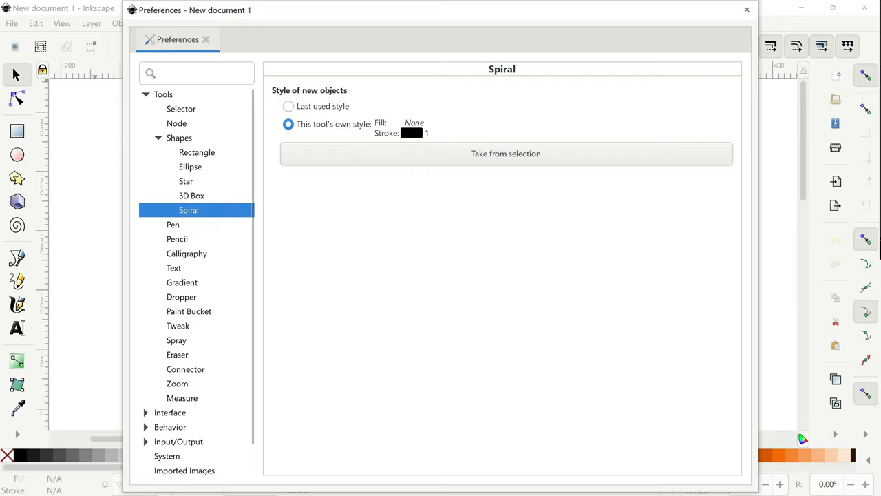
left_click(157, 138)
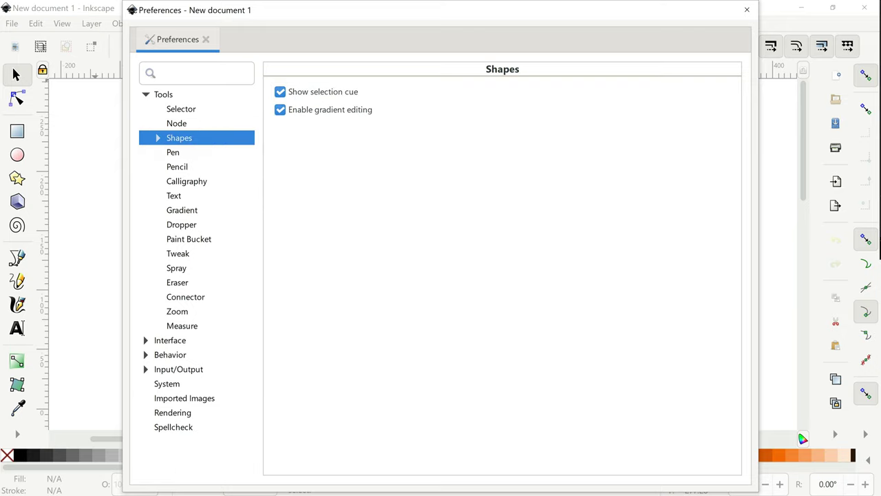
Step: Review the Pen, Pencil, Calligraphy, Text, Gradient, Dropper and Paint Bucket tool preferences
left_click(173, 152)
left_click(177, 168)
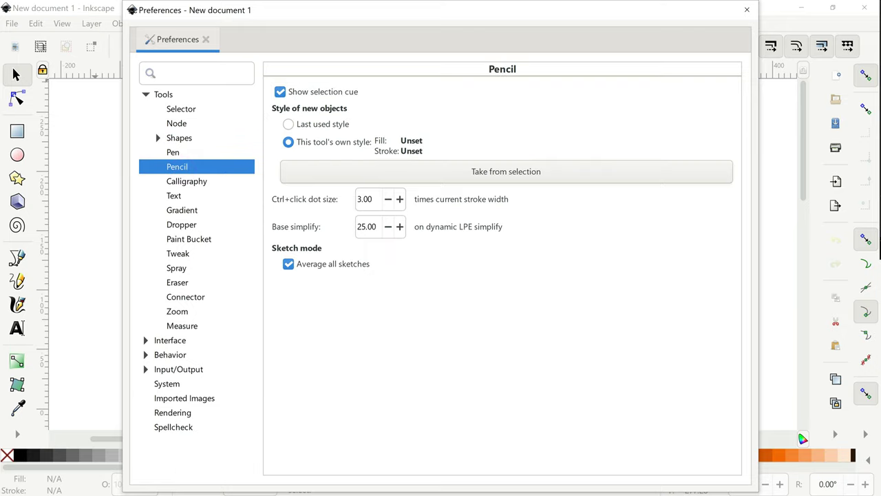
left_click(187, 181)
left_click(184, 198)
left_click(185, 210)
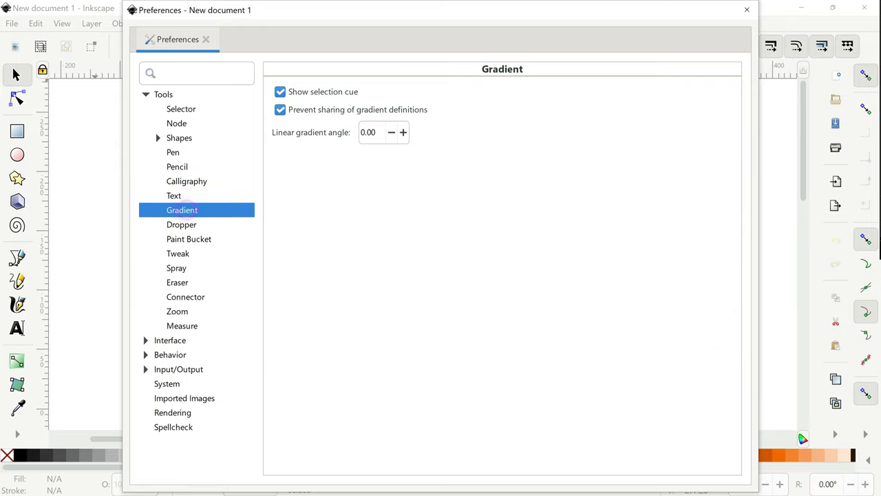
left_click(185, 225)
left_click(189, 238)
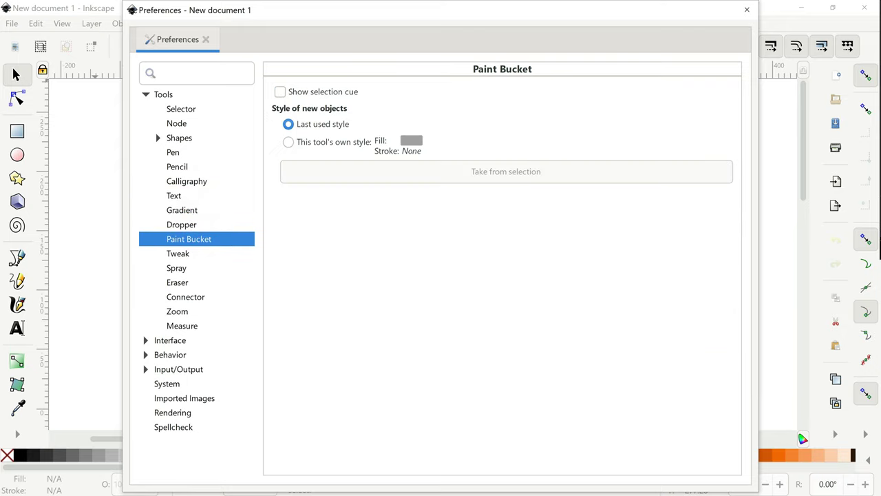
Step: Review Tweak, Spray, Eraser, Connector, Zoom and Measure preferences, then expand Interface
left_click(196, 253)
left_click(198, 268)
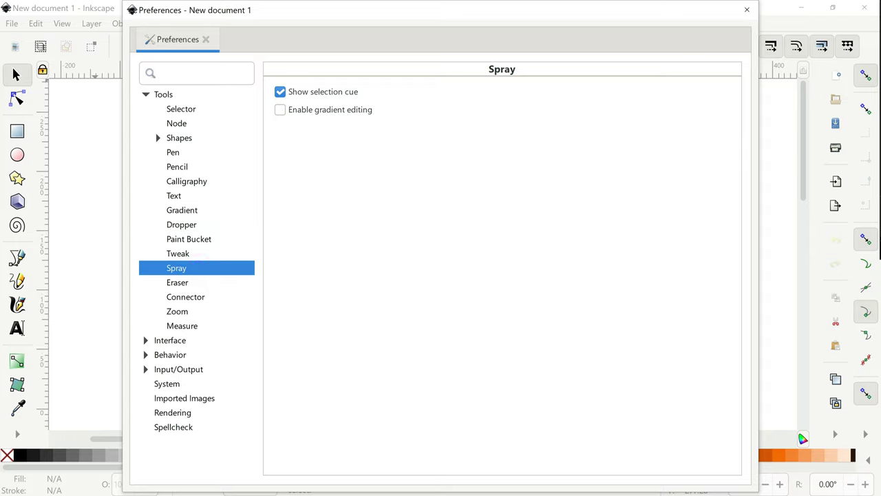
left_click(199, 281)
left_click(199, 297)
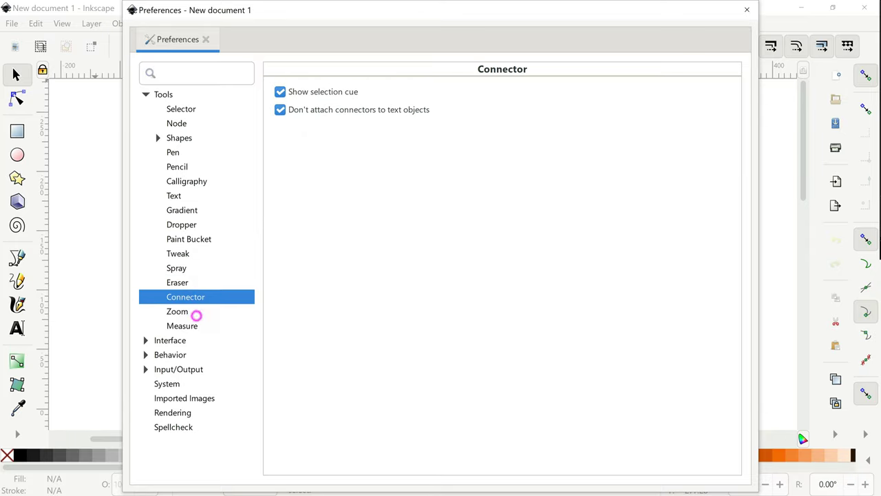
left_click(196, 315)
left_click(199, 322)
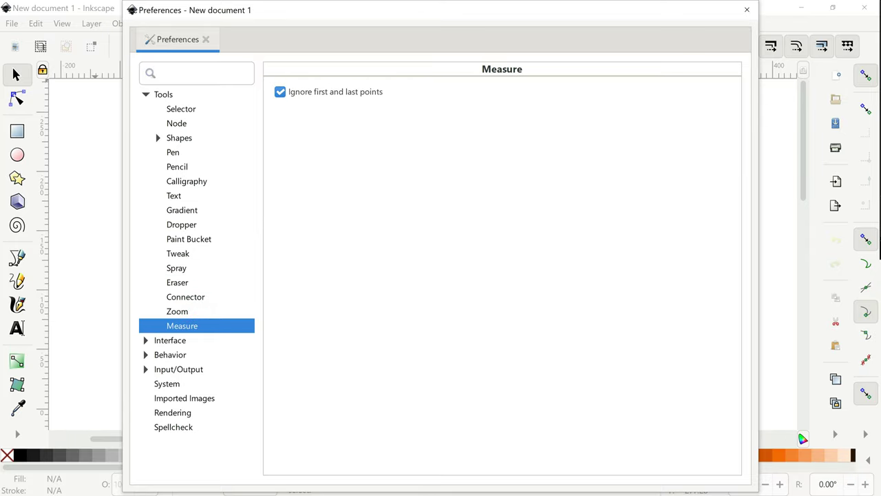
left_click(145, 341)
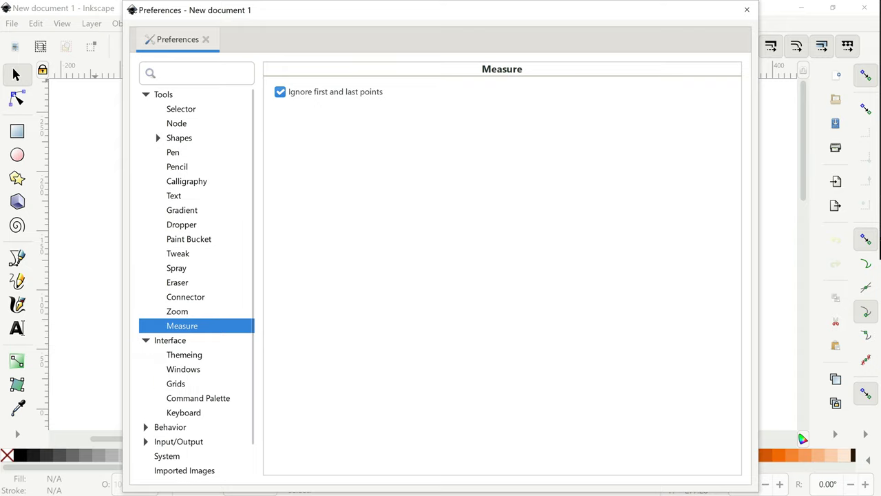
Step: Step through Interface, Themeing, Windows, Grids, Command Palette and Shortcuts pages, ending on Behavior
scroll(145, 340, "down", 1)
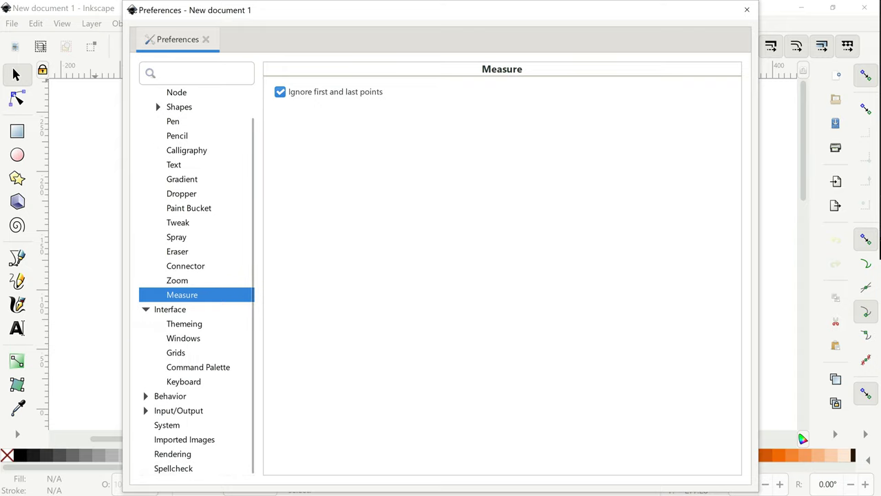
left_click(195, 322)
left_click(181, 309)
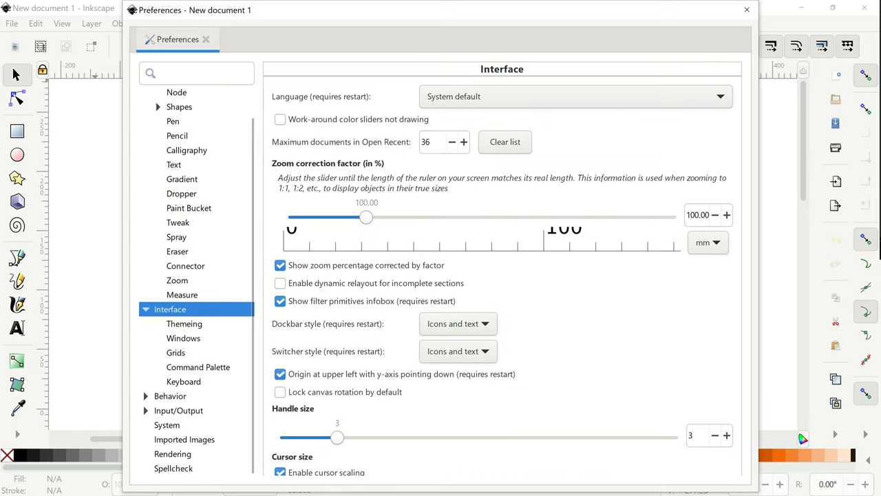
left_click(184, 322)
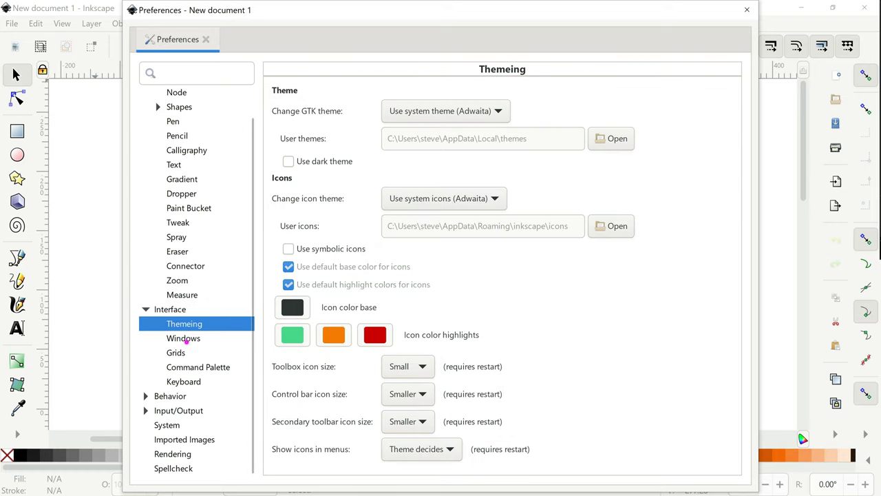
left_click(184, 339)
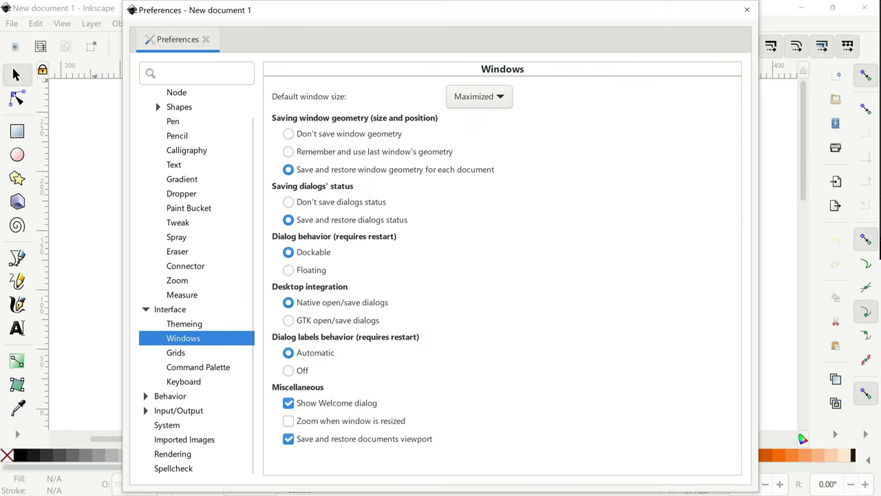
left_click(184, 354)
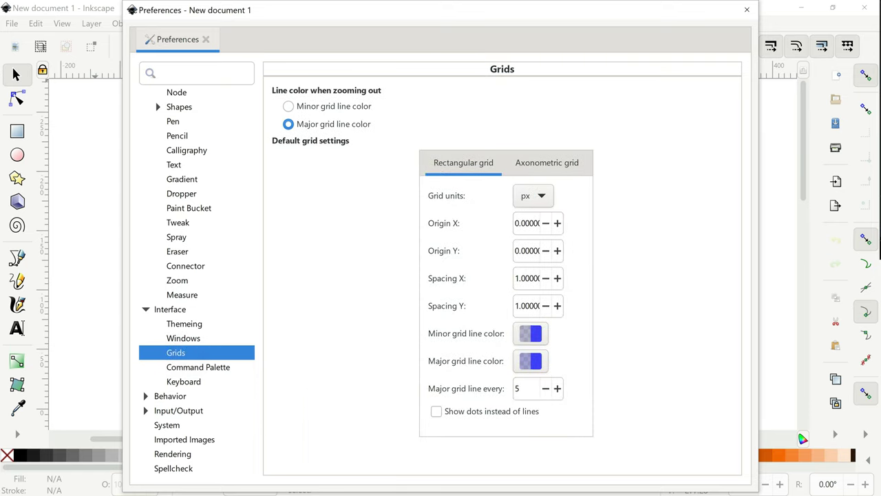
left_click(198, 367)
left_click(198, 381)
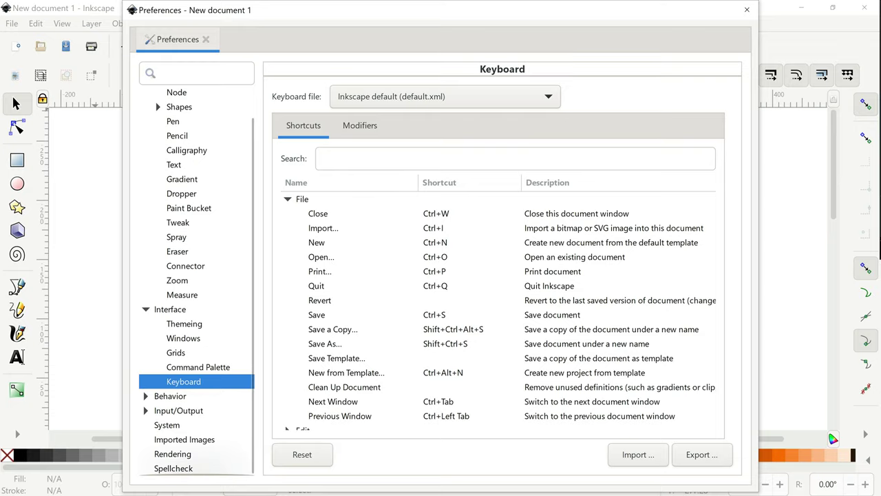
left_click(186, 396)
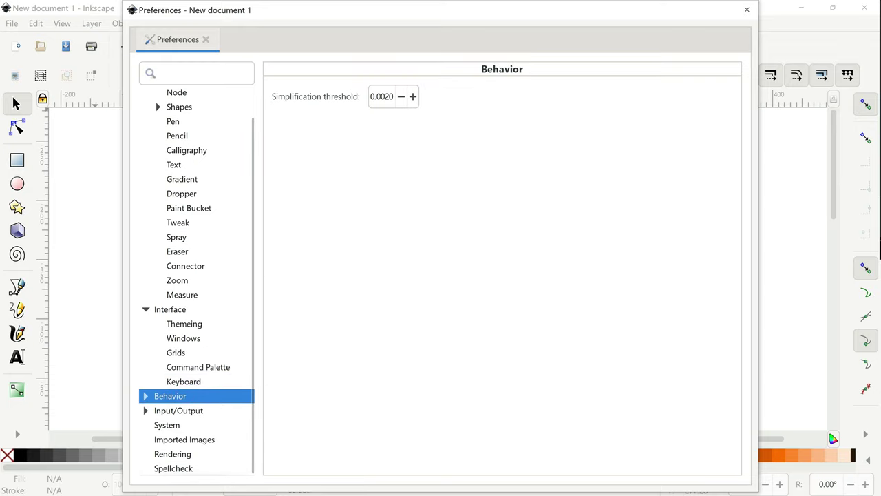
Step: Expand Behavior and view its Selecting and Transforms preference pages
left_click(146, 396)
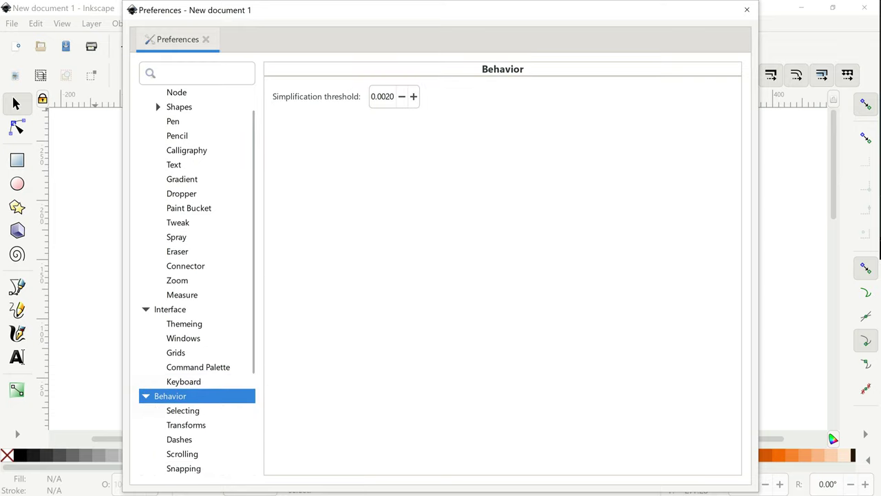
scroll(197, 275, "down", 4)
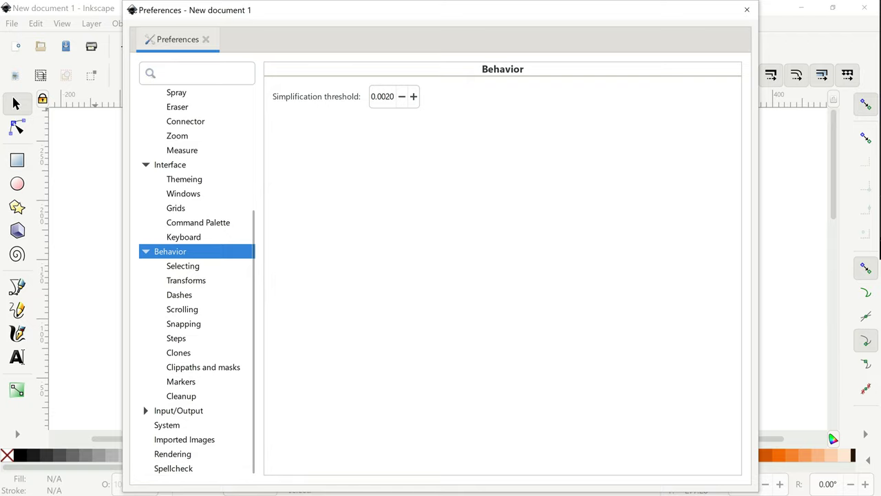
left_click(184, 266)
left_click(186, 280)
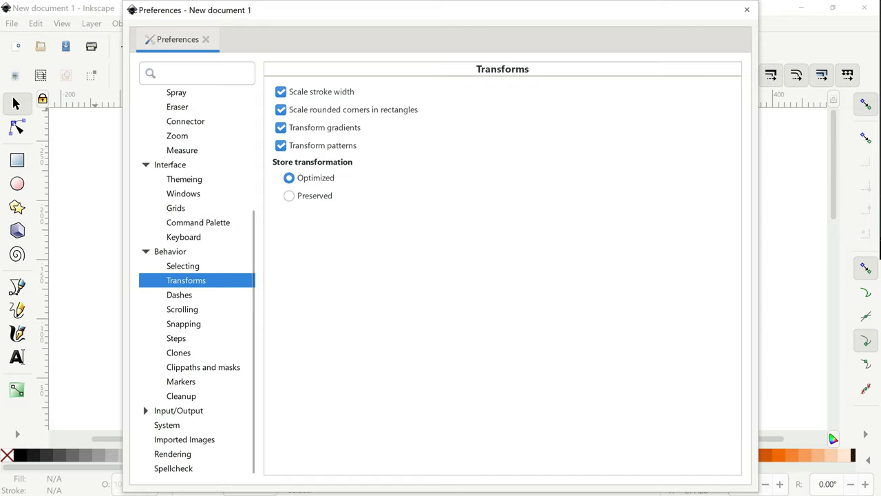
left_click(184, 252)
left_click(184, 266)
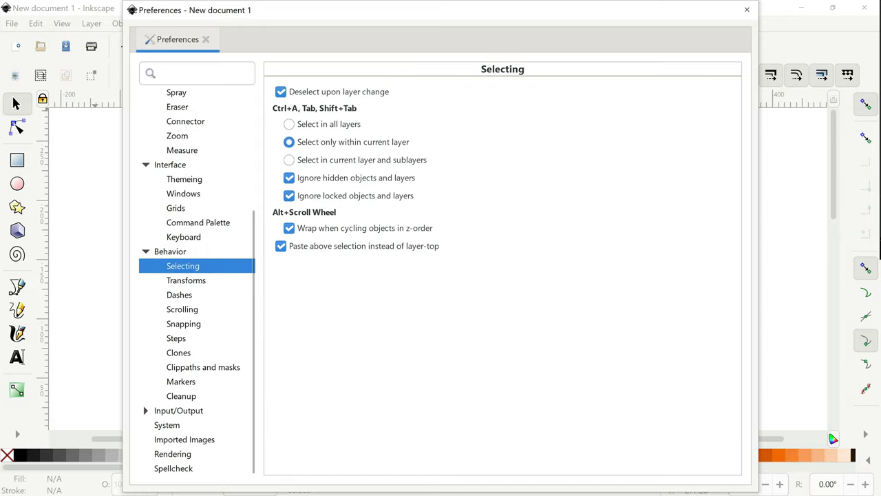
left_click(195, 280)
Step: View the Dashes, Scrolling, Snapping, Steps, Clones, Clippaths and masks, Markers and Cleanup pages
left_click(194, 295)
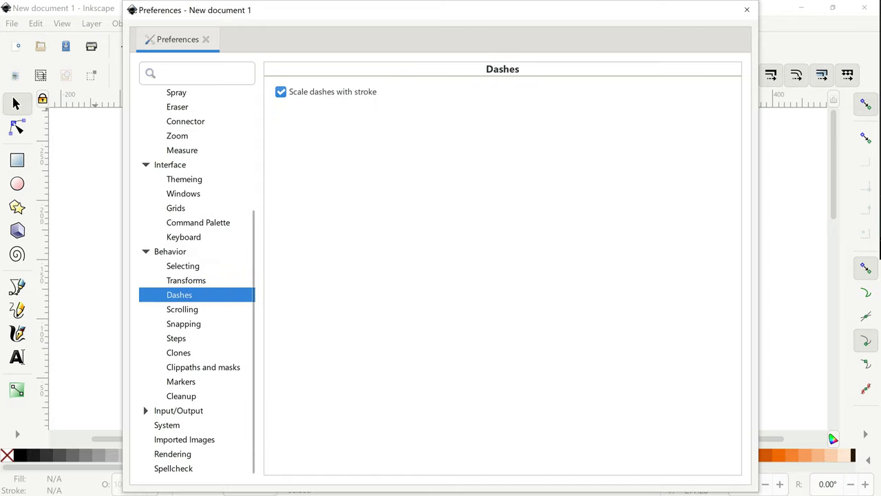
left_click(194, 309)
left_click(193, 324)
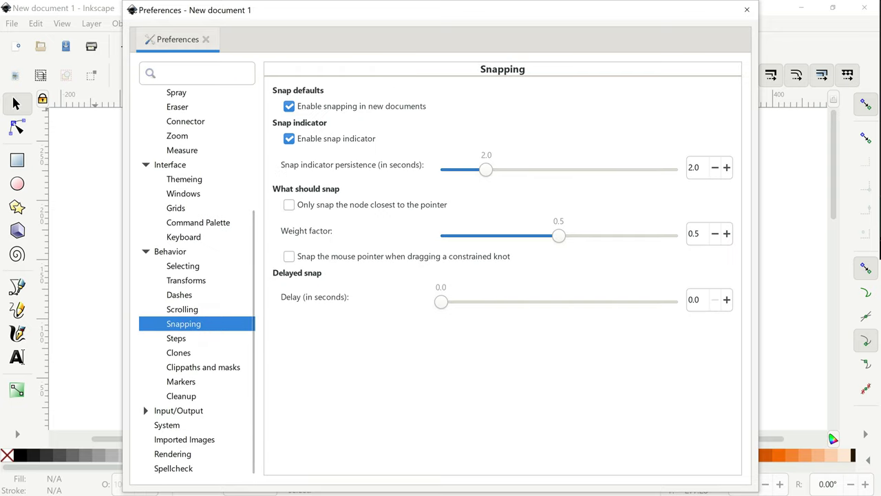
left_click(184, 338)
left_click(193, 352)
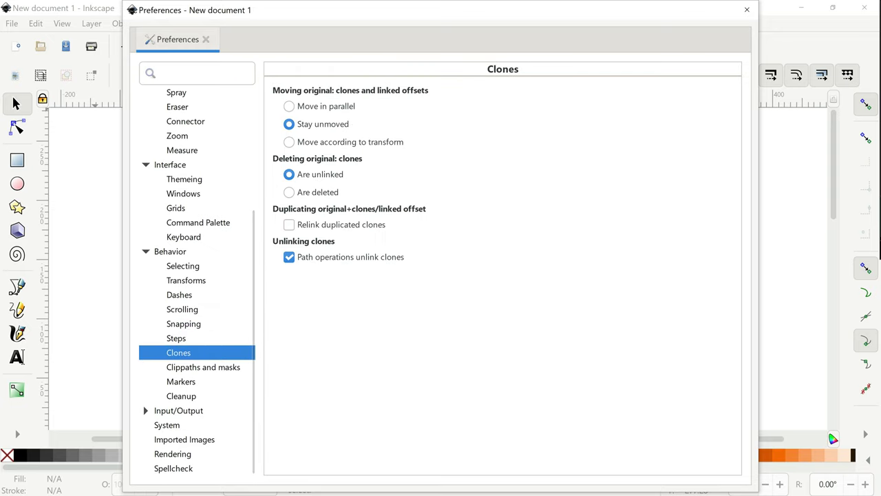
left_click(203, 366)
left_click(200, 380)
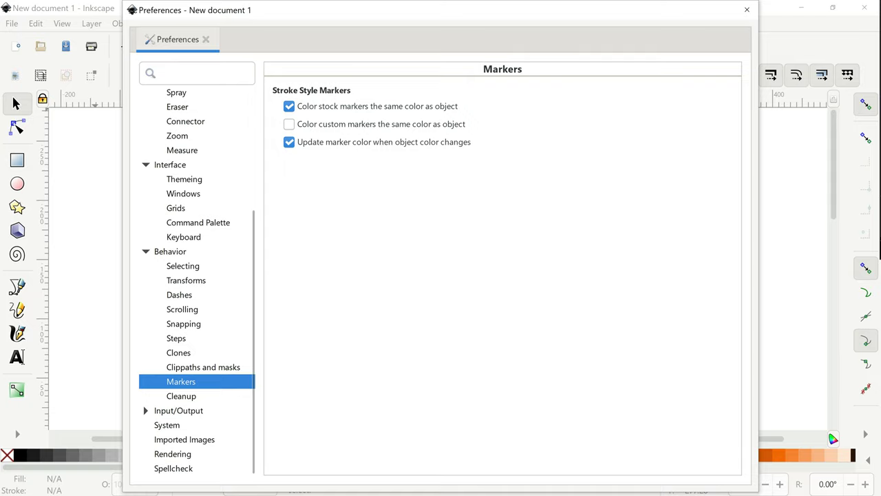
left_click(190, 396)
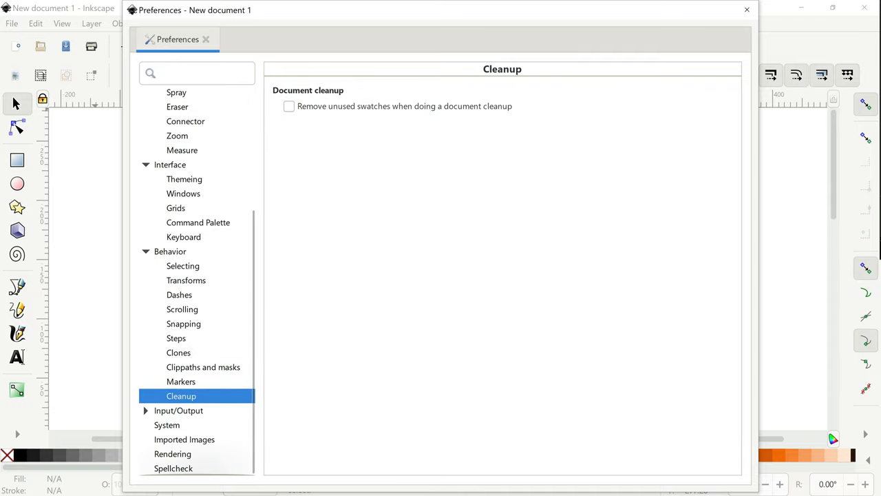
Step: Review Input/Output and its Input devices, SVG output, SVG export, Color management and Autosave pages
left_click(173, 410)
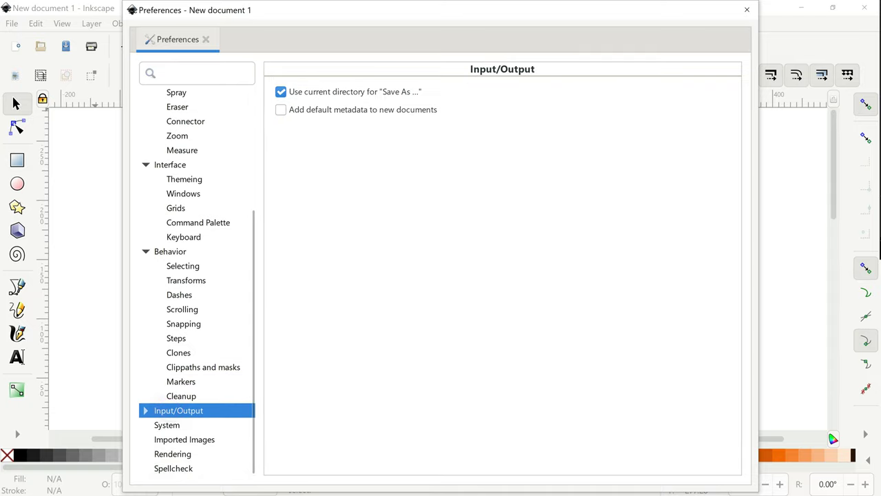
left_click(146, 410)
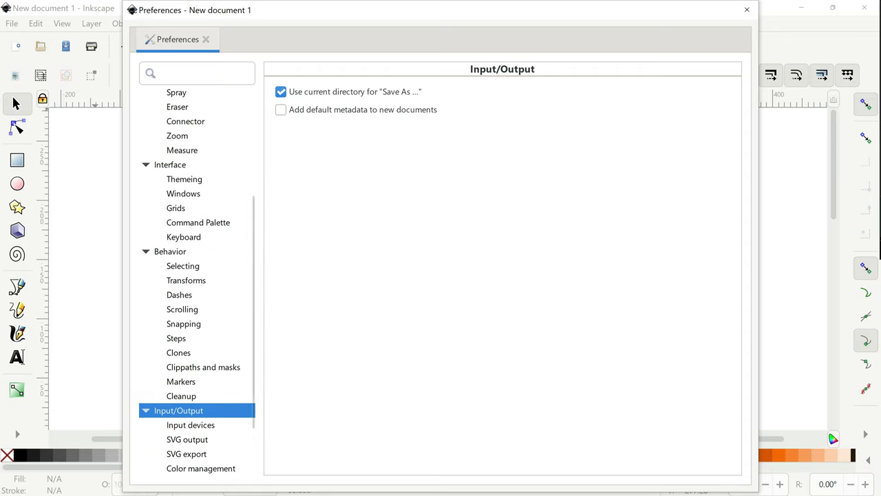
scroll(196, 310, "down", 2)
left_click(174, 350)
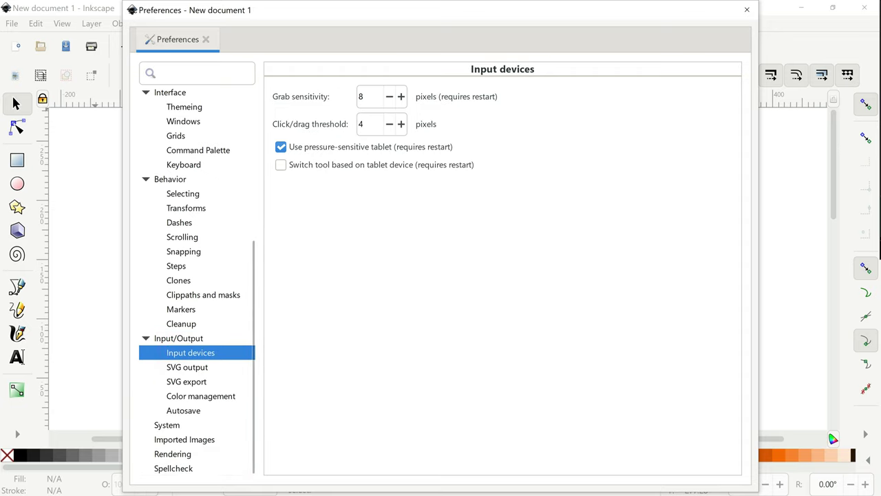
left_click(187, 367)
left_click(187, 379)
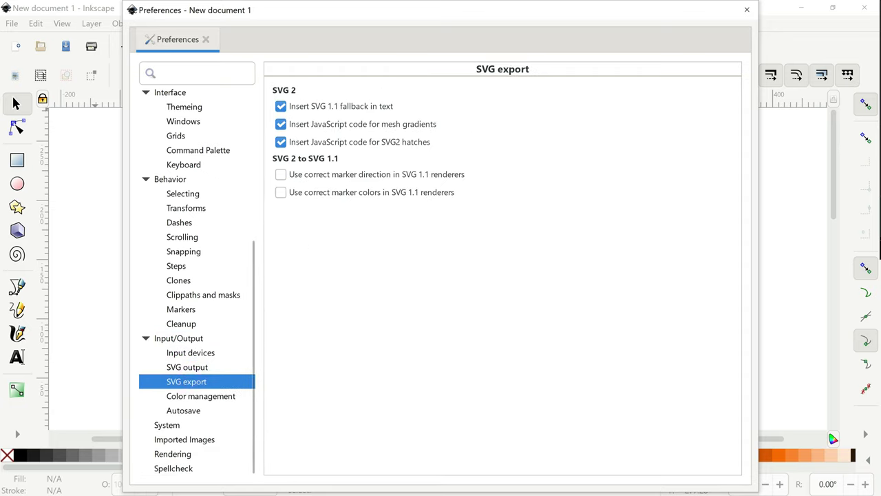
left_click(200, 396)
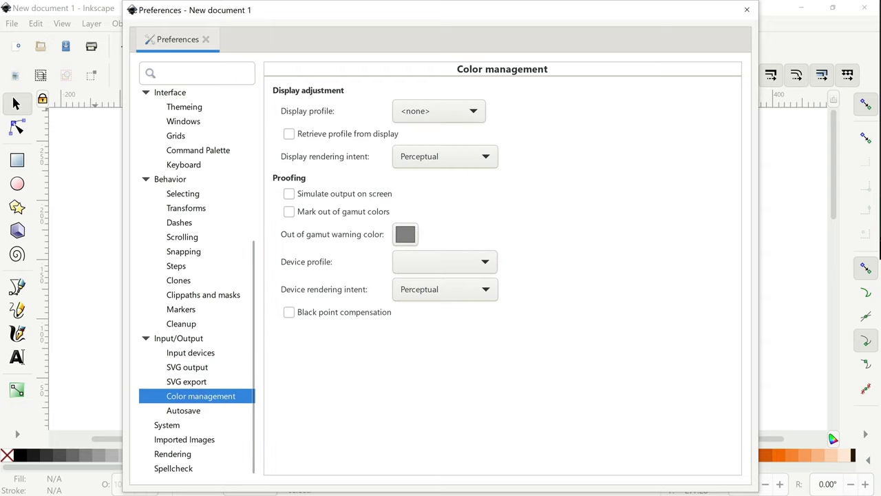
left_click(184, 411)
Step: Review the System, Imported Images, Rendering and Spellcheck pages, then close Preferences
left_click(167, 425)
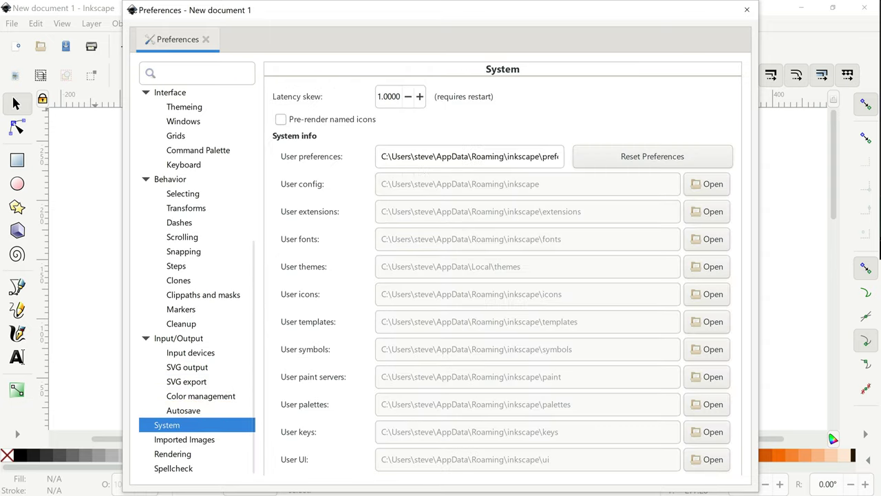
left_click(184, 439)
left_click(172, 454)
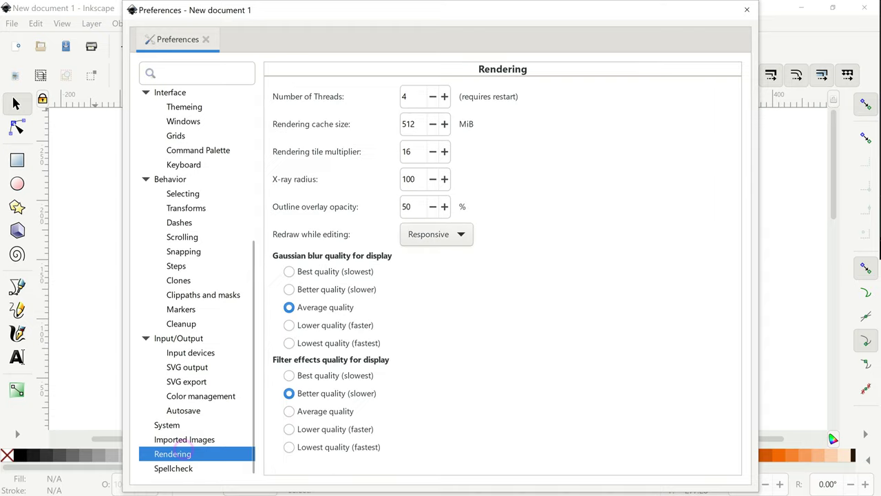
left_click(173, 468)
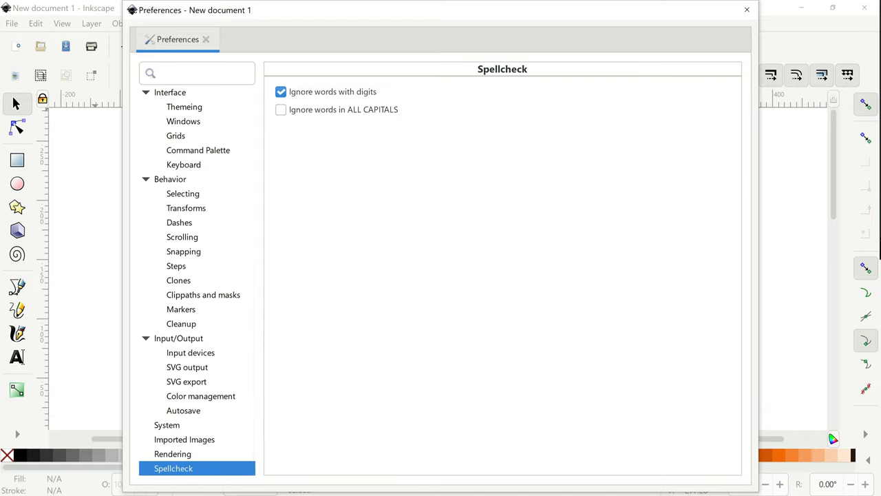
left_click(748, 9)
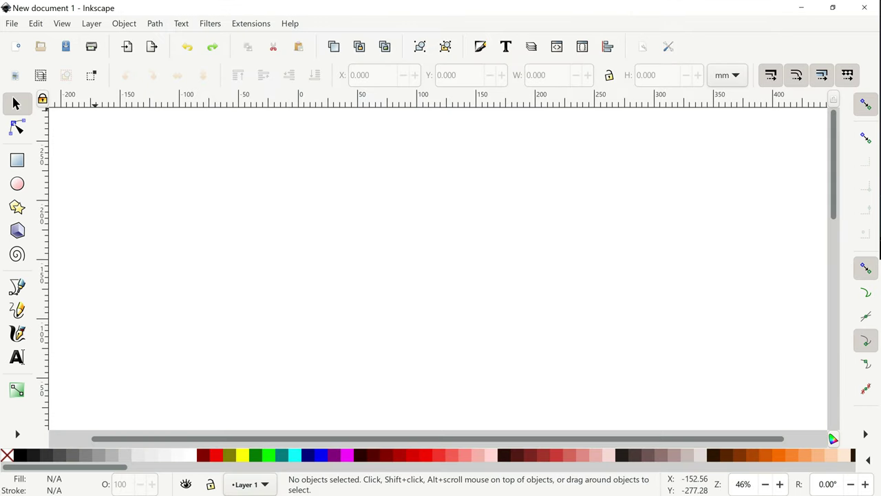
Step: Open the Edit menu and arrow through the View menu entries toward the Layer menu
left_click(35, 24)
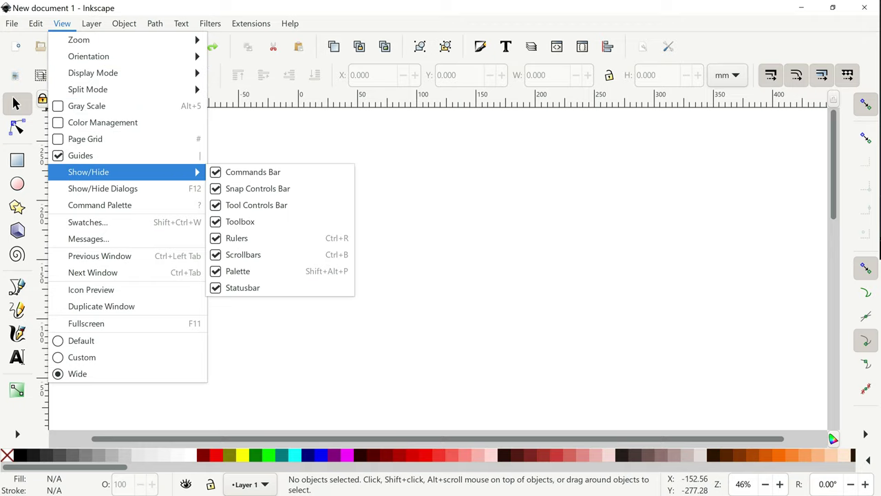
key("Down")
key("Down")
key("Down")
key("Down")
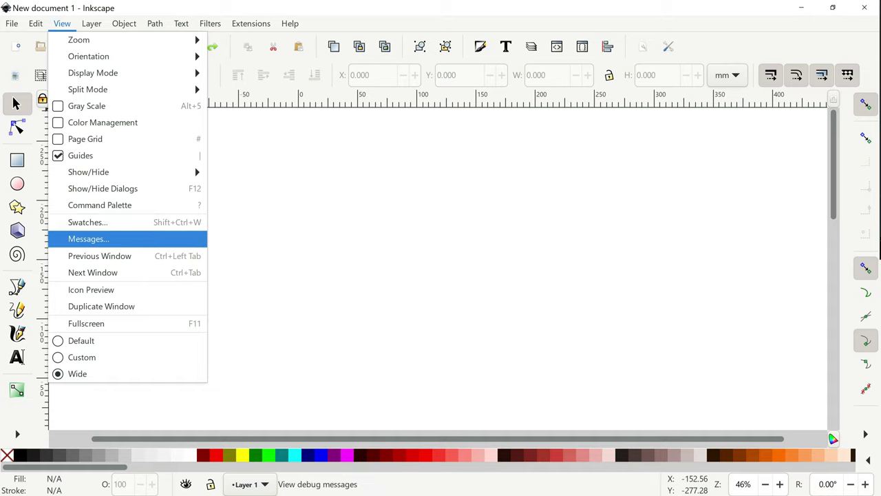
key("Down")
key("Down")
key("Down")
key("Down")
key("Down")
key("Down")
key("Up")
key("Up")
key("Up")
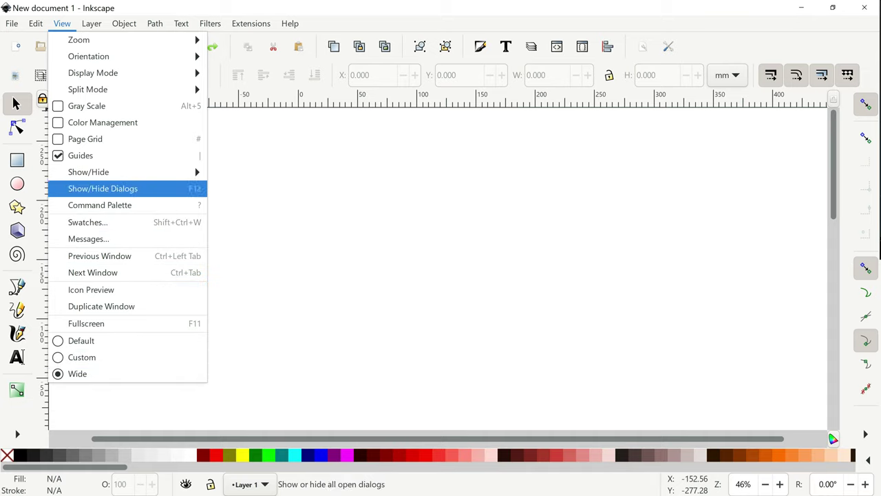
key("Up")
key("Up")
key("Up")
key("Up")
key("Up")
key("Right")
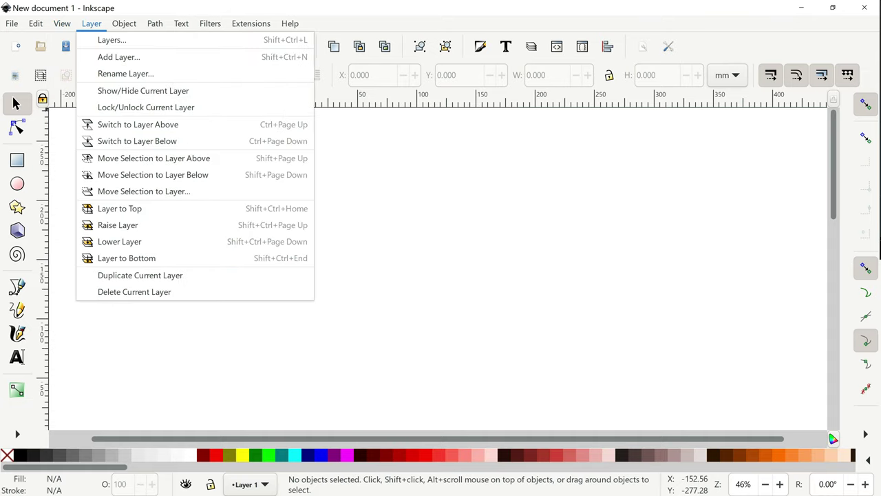
Step: Browse the Layer and Object menus by keyboard, previewing the Mask and Pattern options
key("Down")
key("Down")
key("Down")
key("Down")
key("Down")
key("Down")
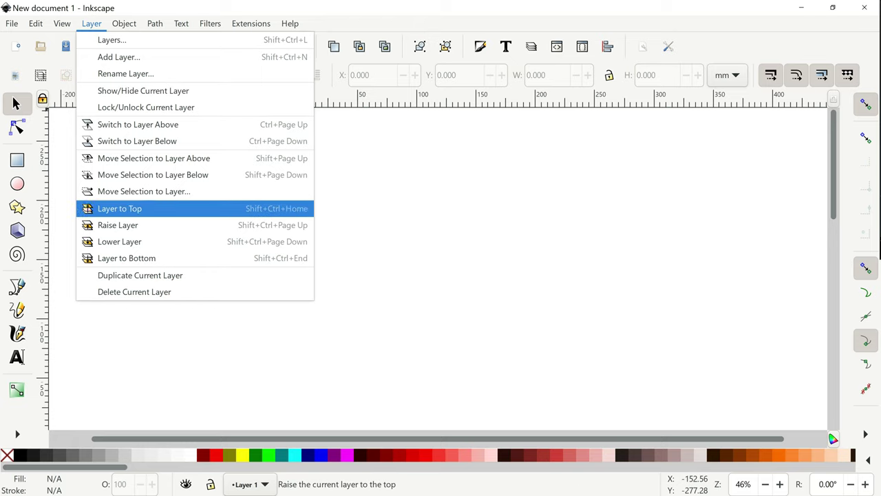
key("Down")
key("Down")
key("Down")
key("Down")
key("Up")
key("Up")
key("Up")
key("Up")
key("Up")
key("Up")
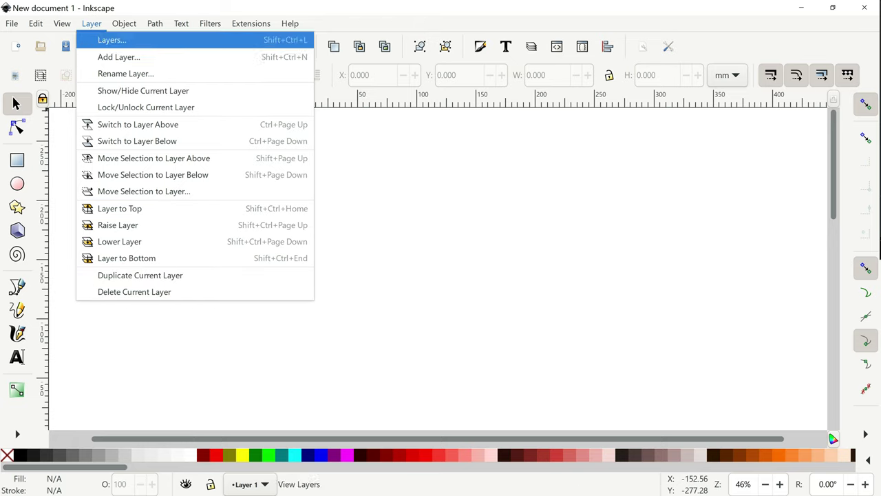
key("Right")
key("Down")
key("Down")
key("Down")
key("Down")
key("Down")
key("Down")
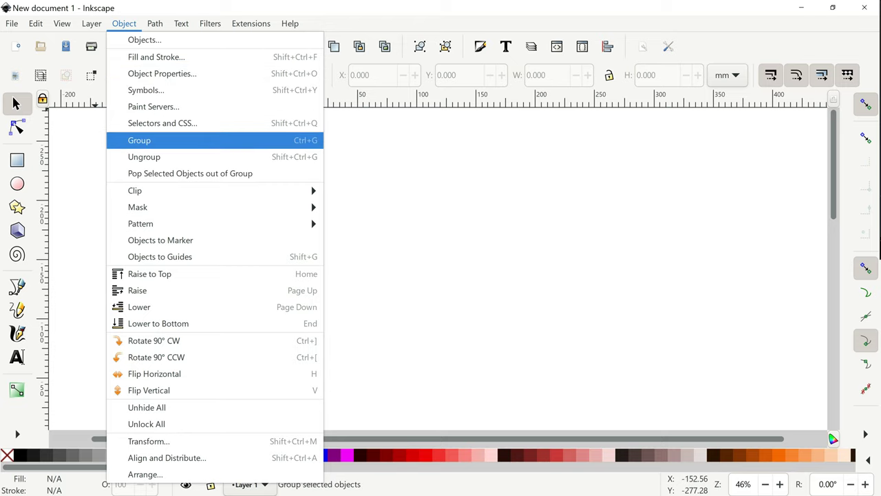
key("Down")
key("Down")
key("Down")
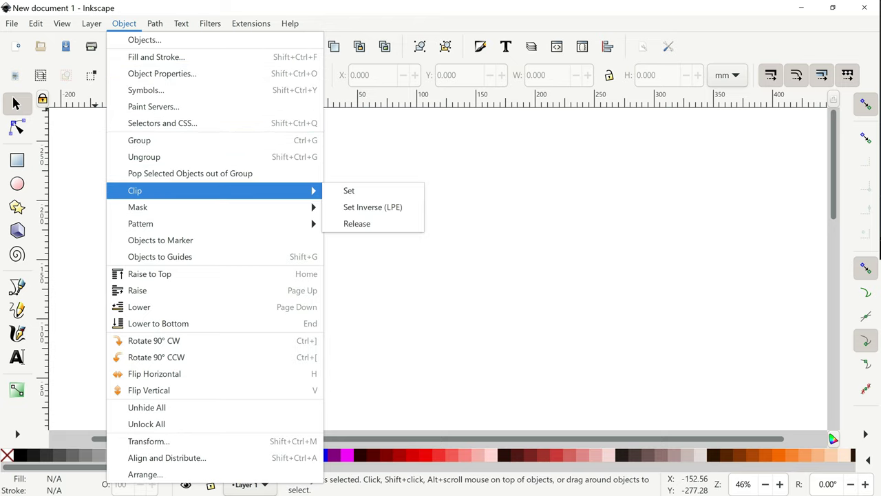
key("Down")
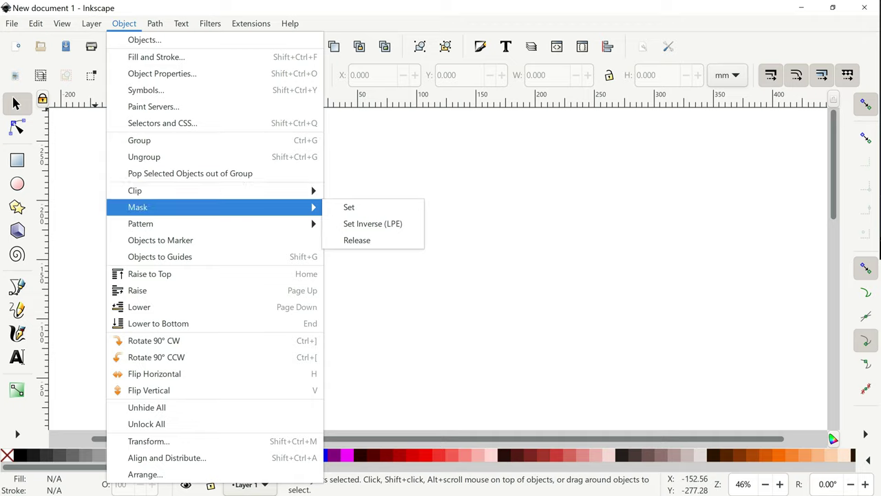
key("Down")
key("Down")
key("Down")
key("Down")
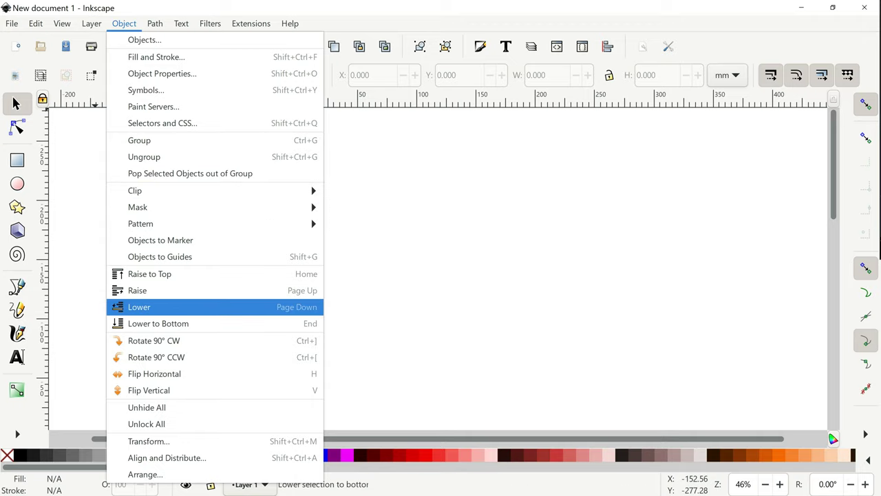
key("Down")
key("Down")
key("Down")
key("Down")
key("Down")
key("Down")
key("Up")
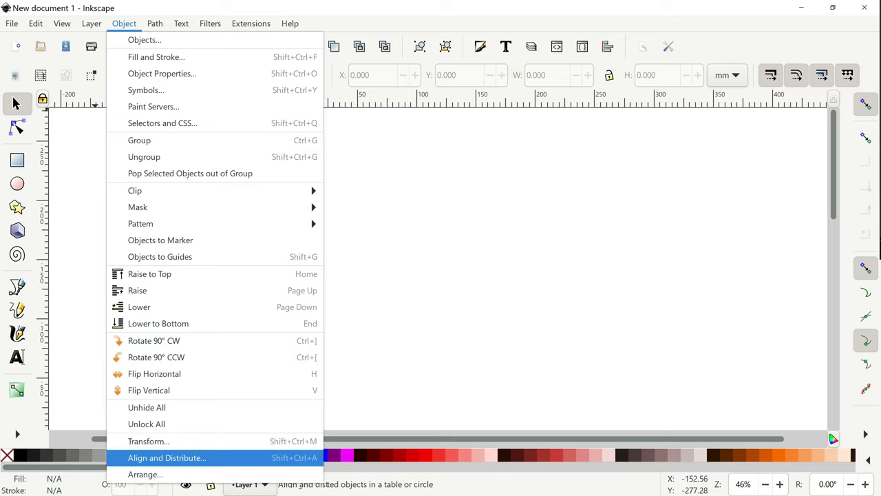
key("Up")
key("Up")
key("Up")
key("Up")
key("Up")
key("Up")
key("Up")
key("Up")
key("Left")
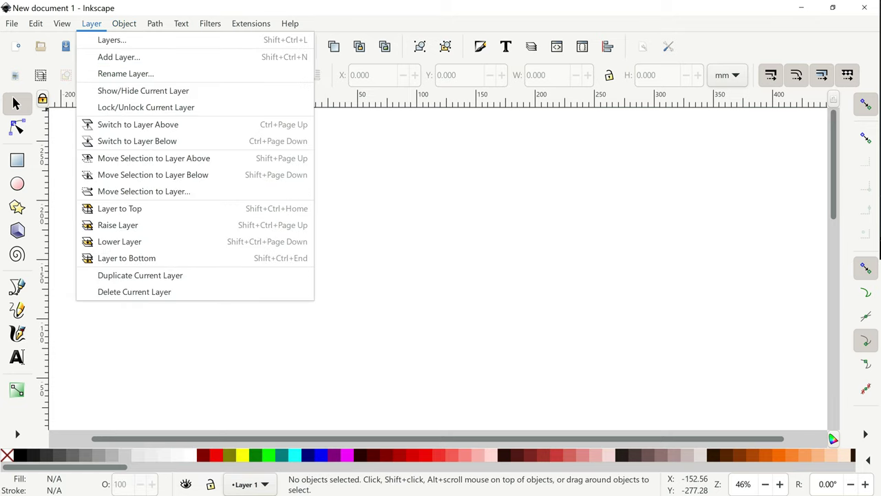
Step: Browse the Path menu down to Paste Path Effect, then drop down the Text menu
key("Right")
key("Right")
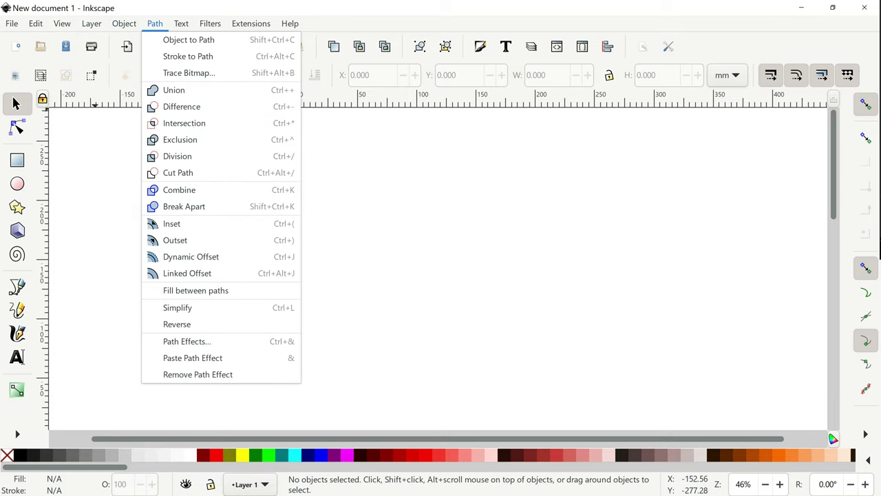
key("Down")
key("Down")
key("Down")
key("Down")
key("Down")
key("Down")
key("Down")
key("Down")
key("Down")
key("Down")
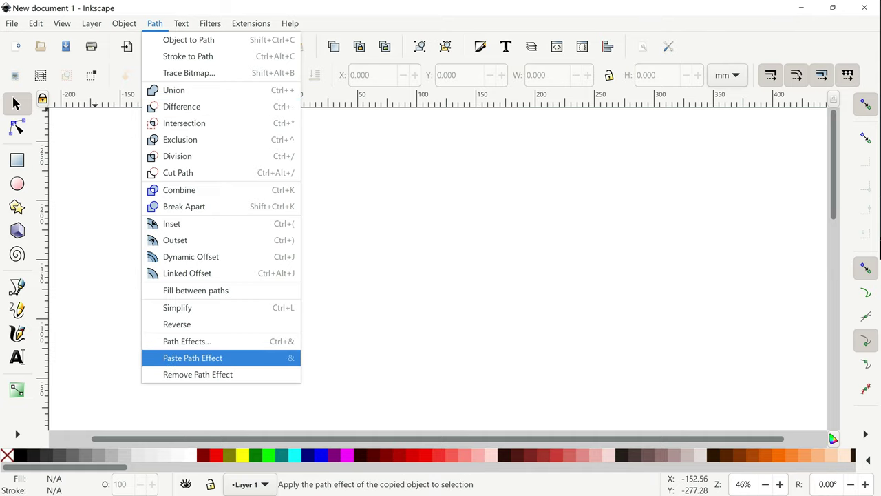
key("Down")
key("Up")
key("Up")
key("Up")
key("Up")
key("Up")
key("Up")
key("Up")
key("Up")
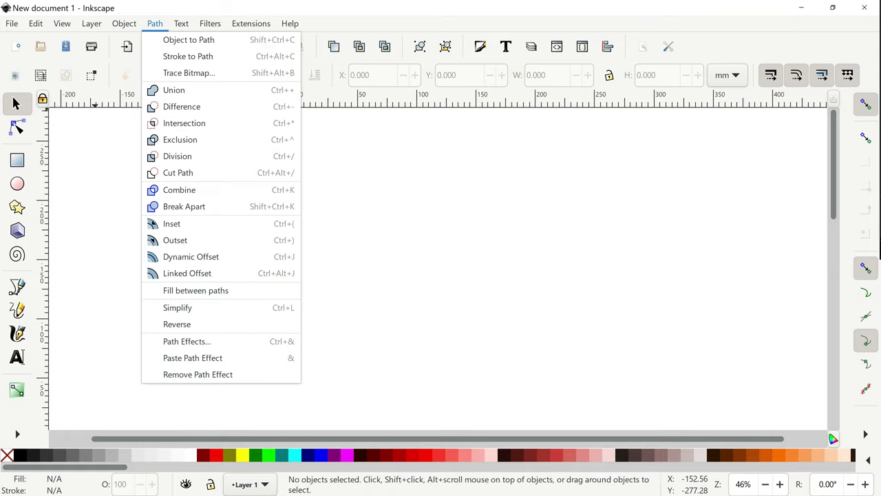
key("Right")
key("Down")
key("Down")
key("Down")
Step: Move from the Text menu into Filters and preview the Bevels, Bumps, Blurs and Distort categories
key("Down")
key("Down")
key("Down")
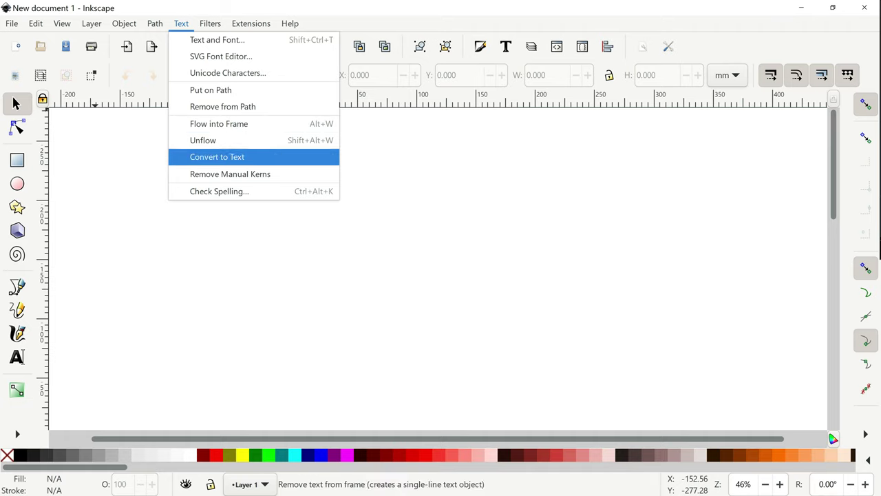
key("Down")
key("Down")
key("Up")
key("Up")
key("Up")
key("Up")
key("Up")
key("Up")
key("Up")
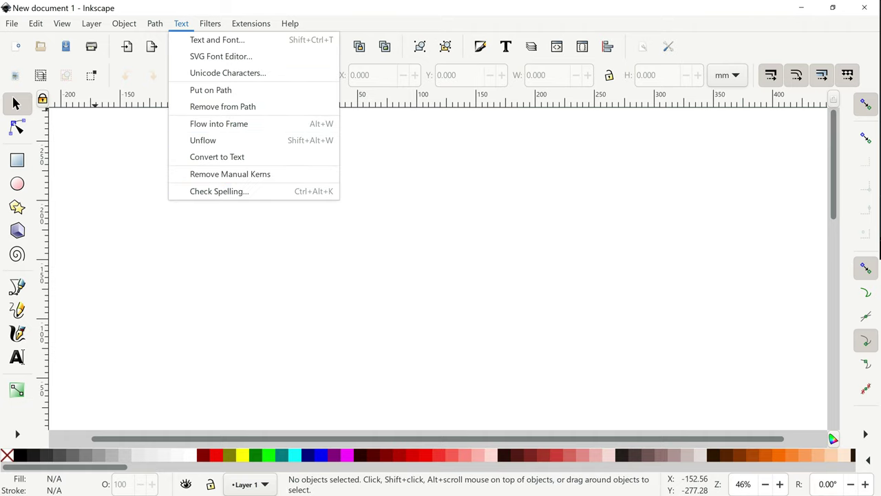
key("Right")
key("Down")
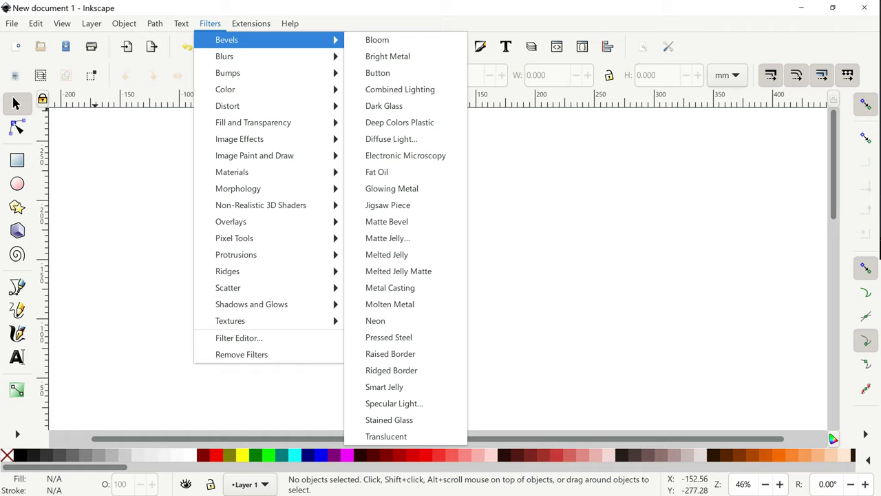
key("Down")
key("Down")
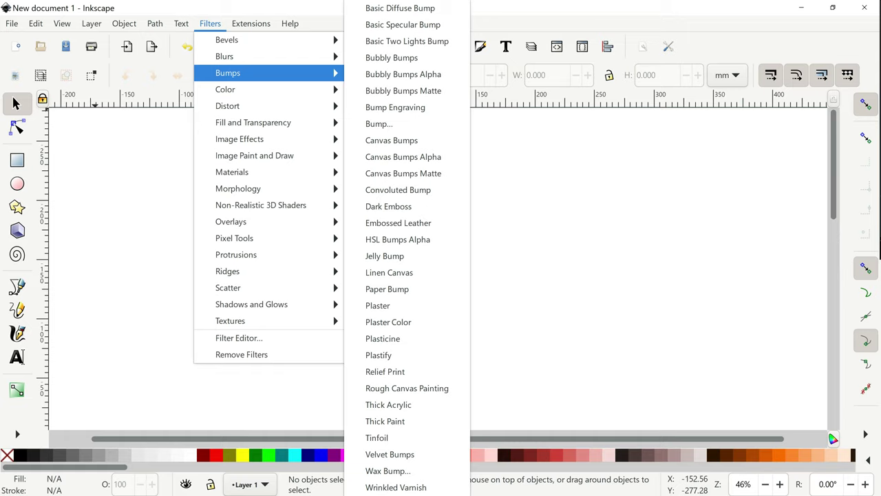
key("Up")
key("Up")
key("Down")
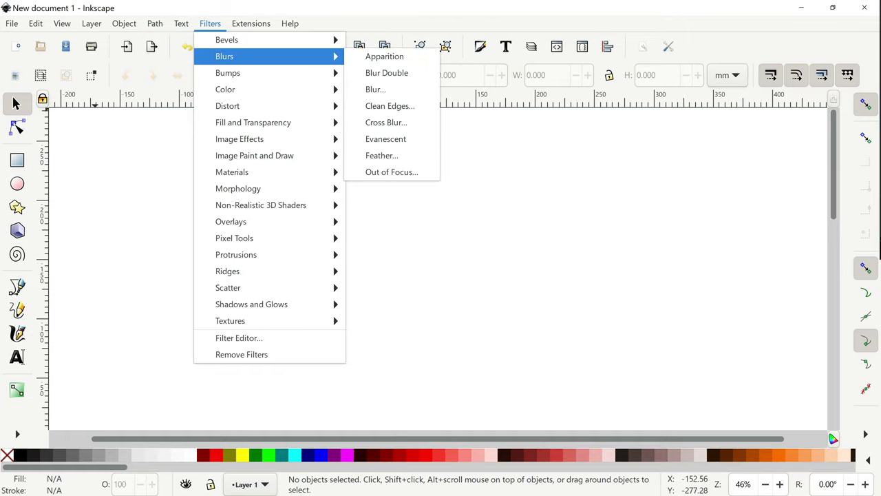
key("Down")
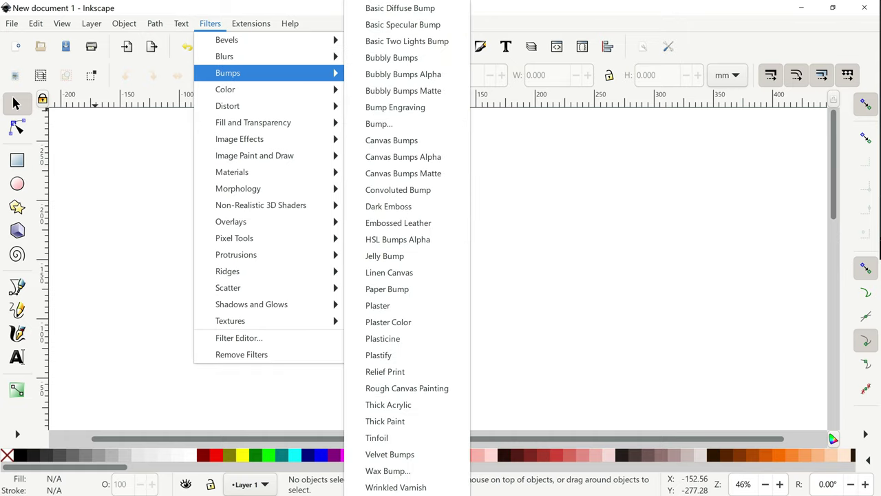
key("Down")
key("Down")
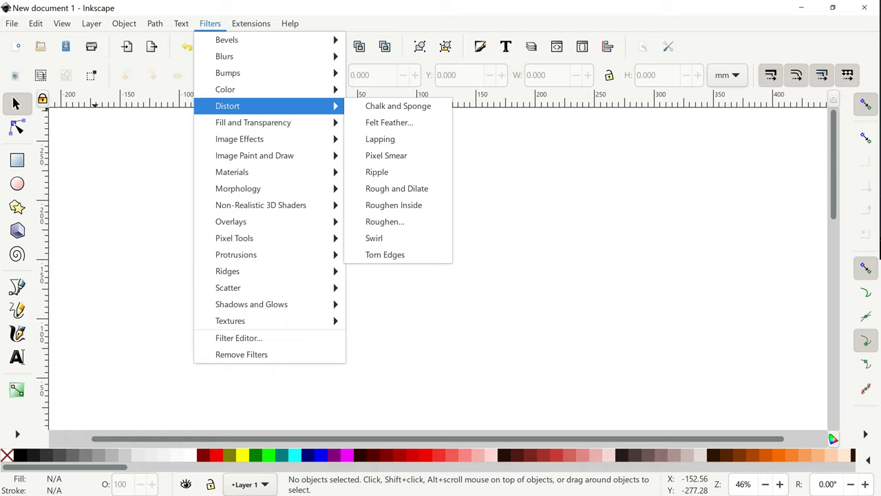
Step: Preview filter categories from Fill and Transparency through Overlays, Pixel Tools, Scatter and Textures
key("Down")
key("Down")
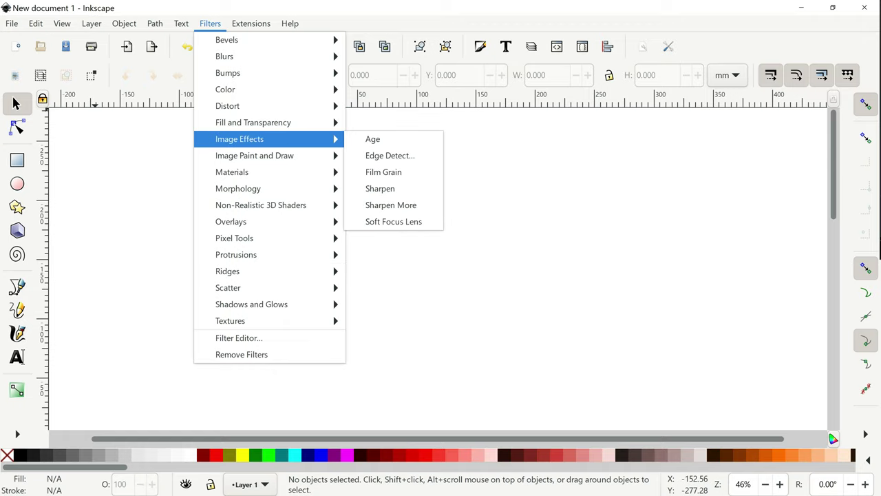
key("Down")
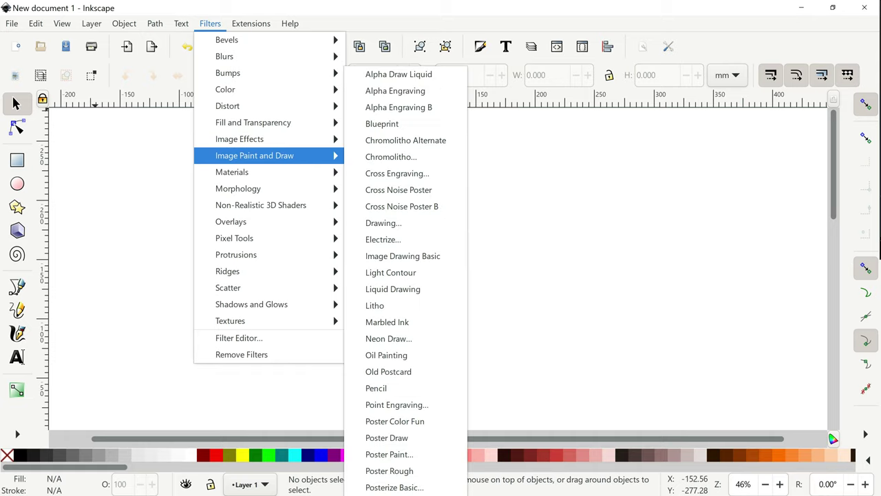
key("Down")
key("Down")
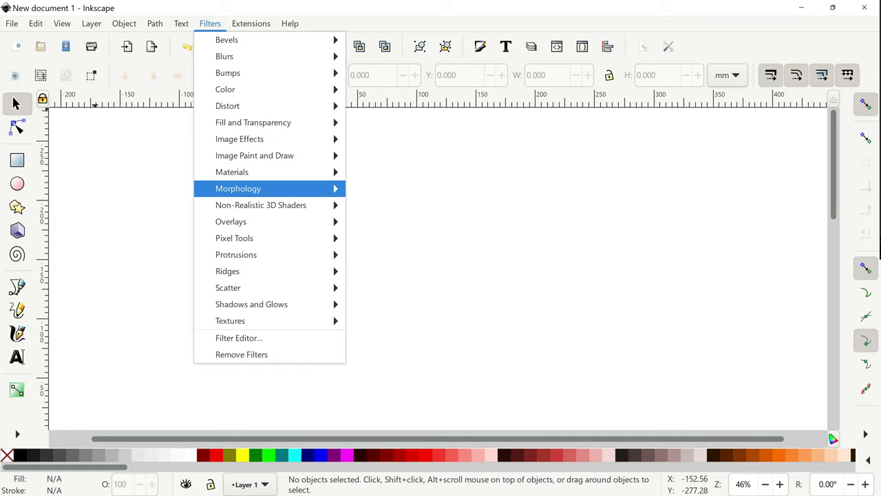
key("Down")
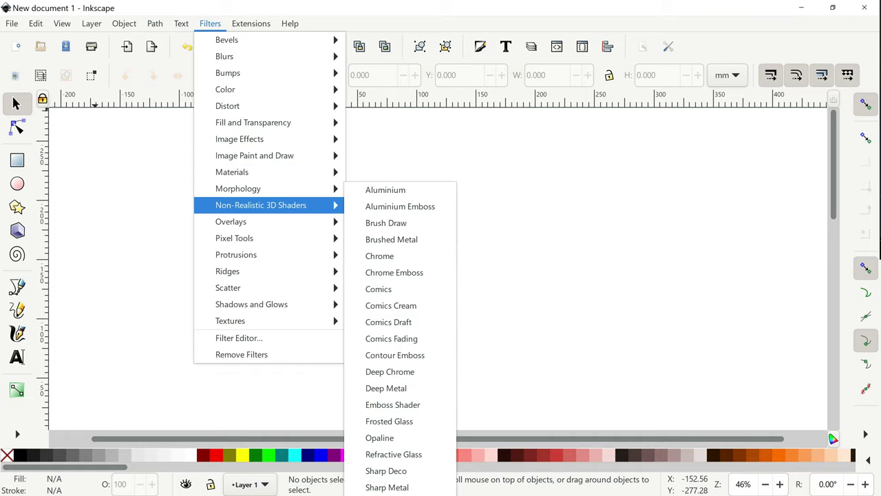
key("Down")
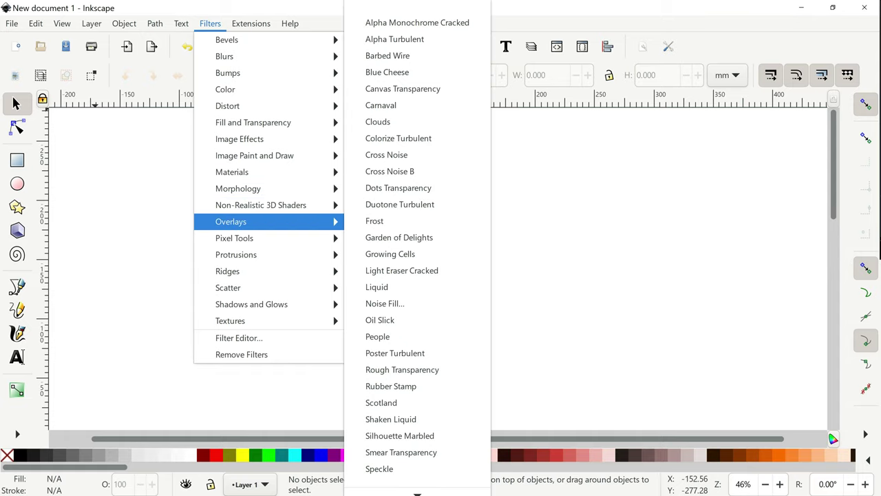
key("Down")
key("Down")
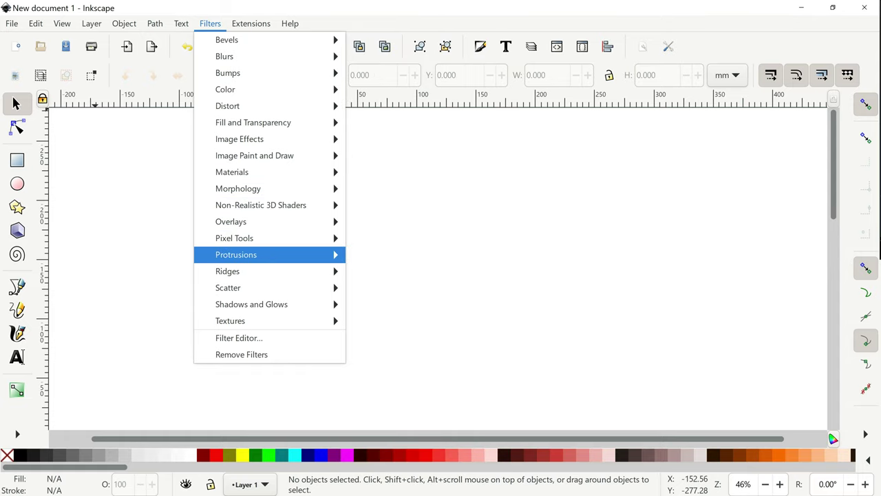
key("Down")
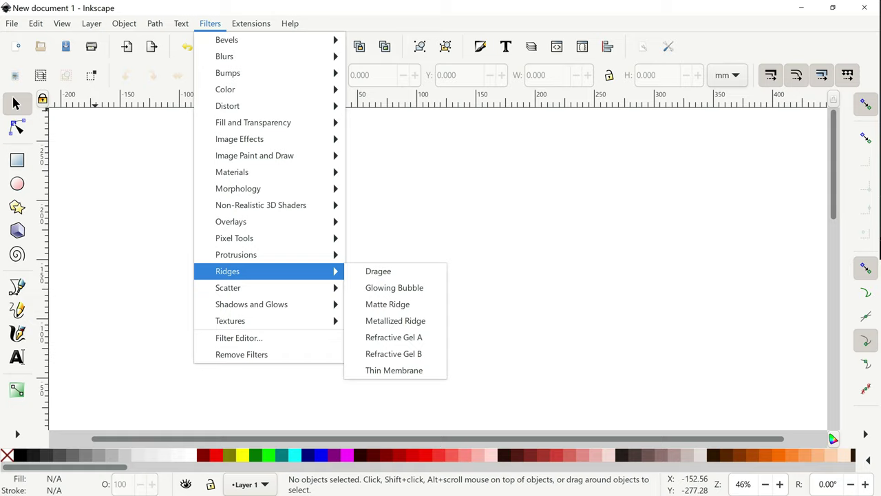
key("Down")
key("Down")
key("Down")
key("Up")
key("Up")
key("Up")
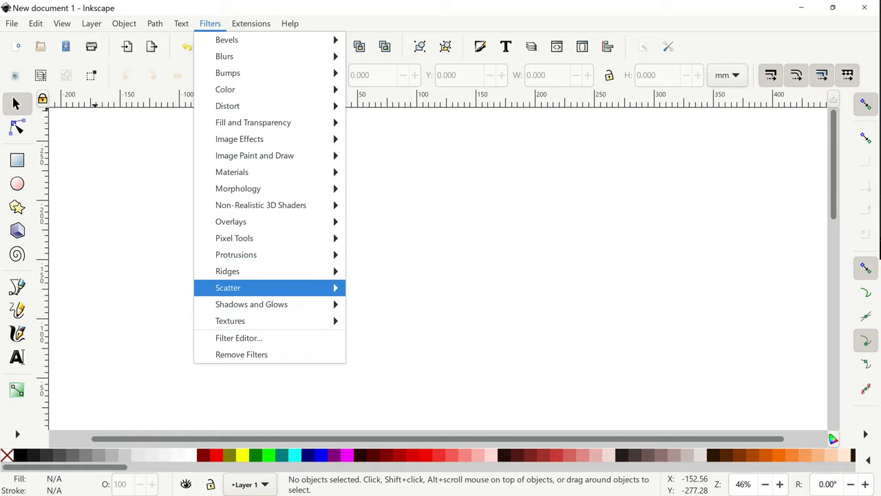
key("Down")
key("Down")
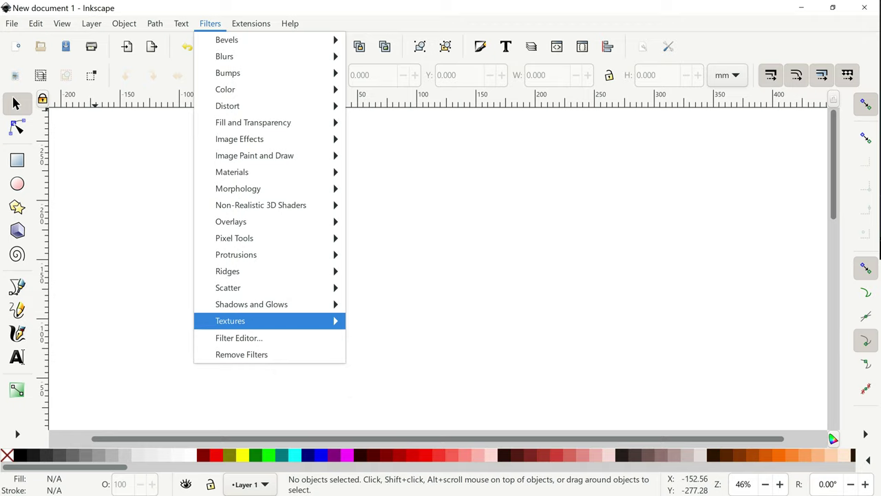
key("Down")
key("Down")
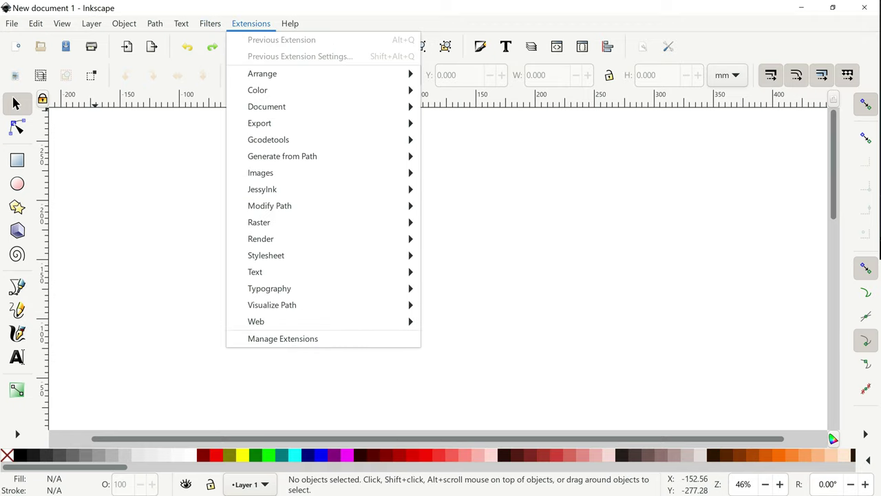
Step: Step through the Extensions categories, from Arrange, Color and Export down to Render
key("Down")
key("Down")
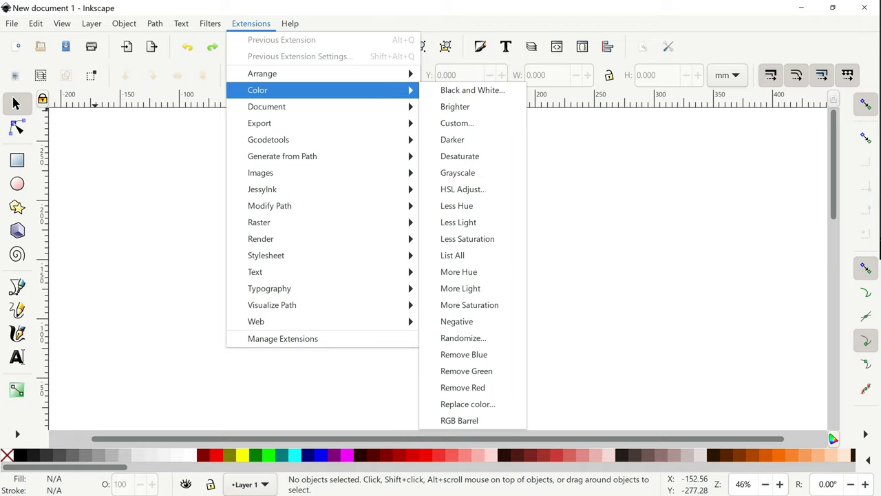
key("Down")
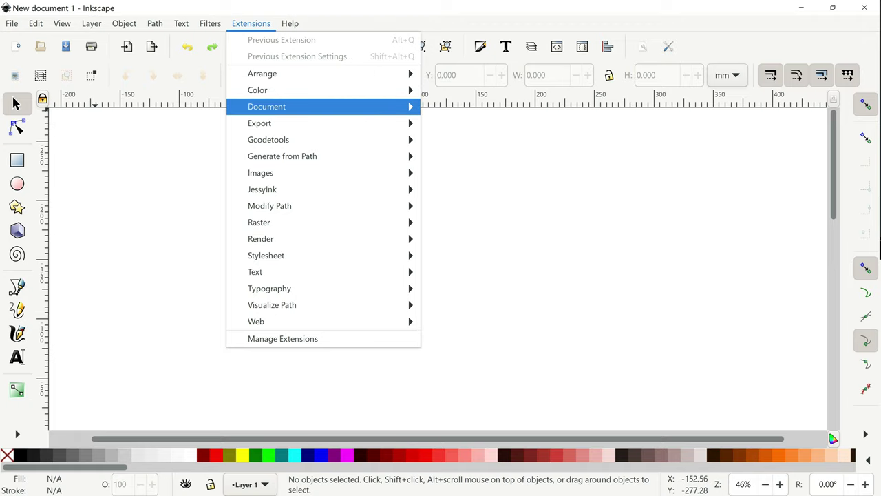
key("Down")
key("Down")
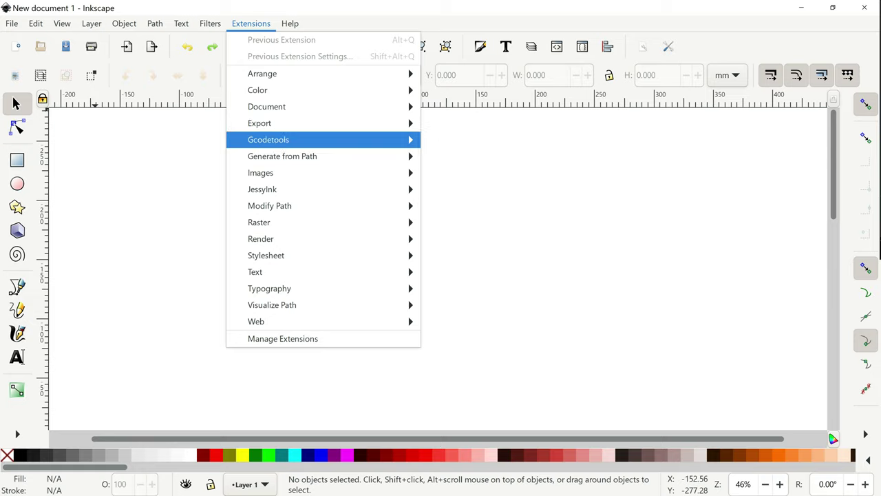
key("Down")
key("Down")
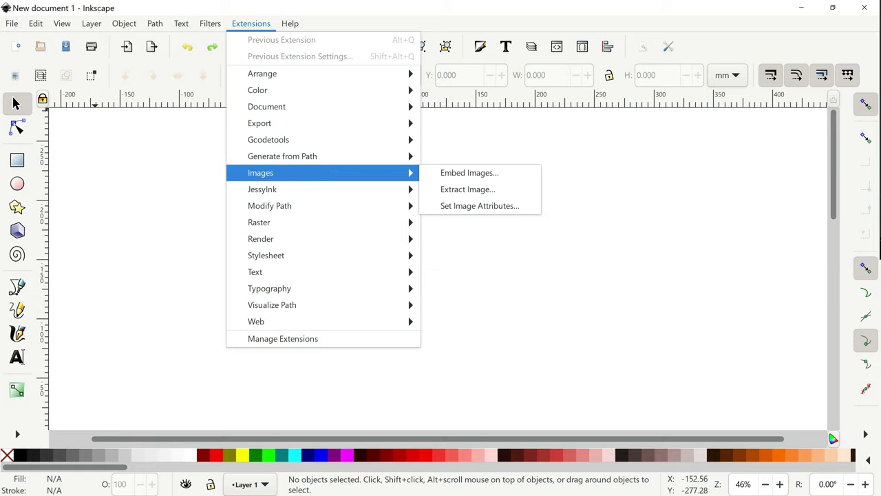
key("Down")
key("Down")
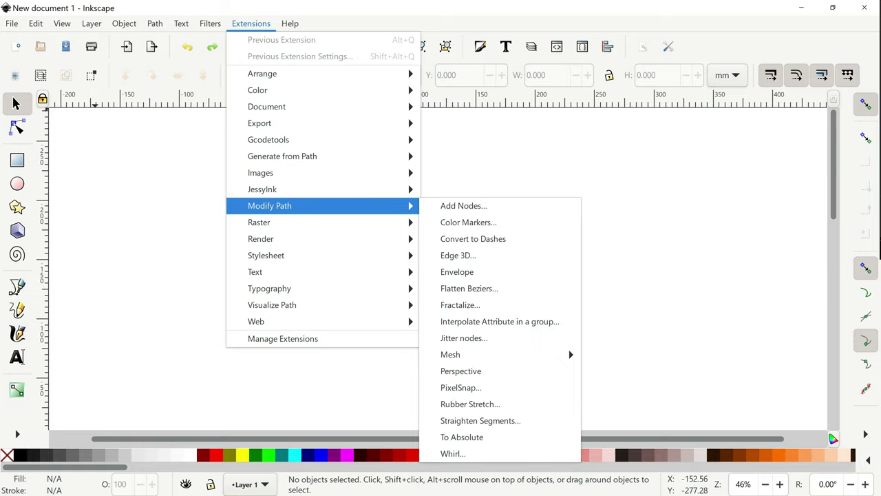
key("Down")
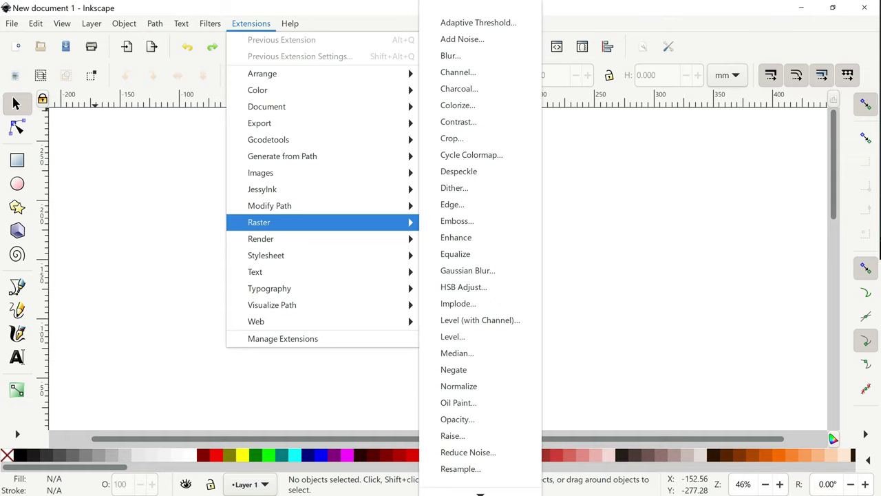
key("Down")
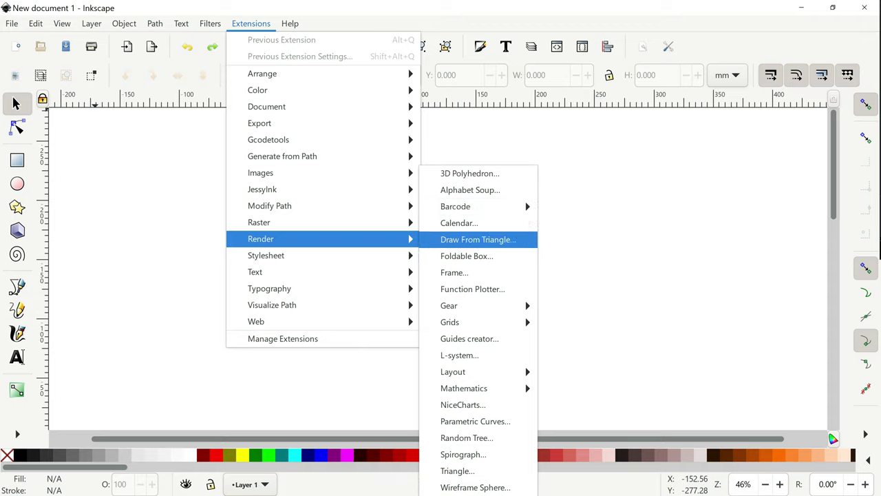
key("Down")
key("Down")
key("Down")
key("Down")
key("Down")
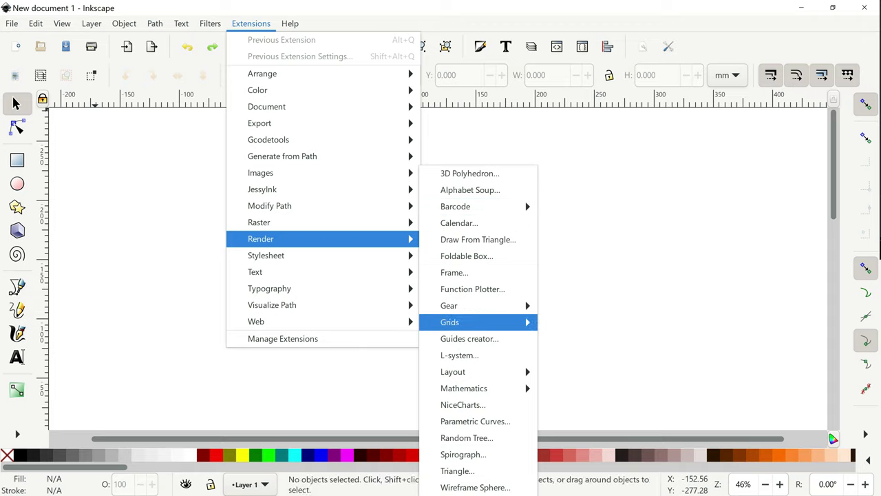
key("Down")
Step: Browse the Render submenu and the Text case-changing options
key("Down")
key("Down")
key("Down")
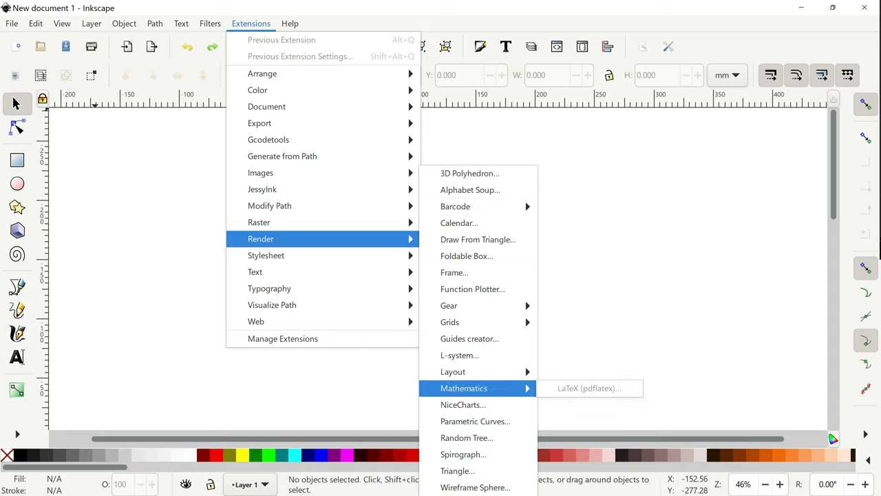
key("Left")
key("Down")
key("Down")
key("Down")
key("Up")
key("Up")
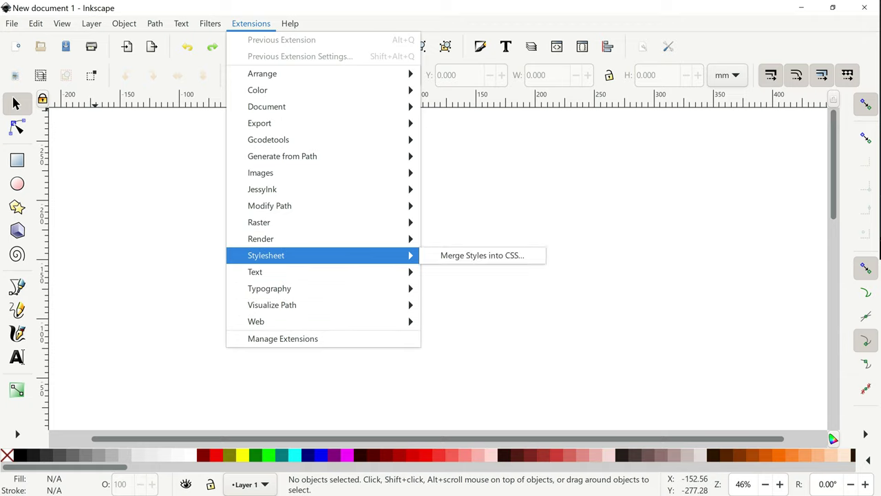
key("Down")
key("Right")
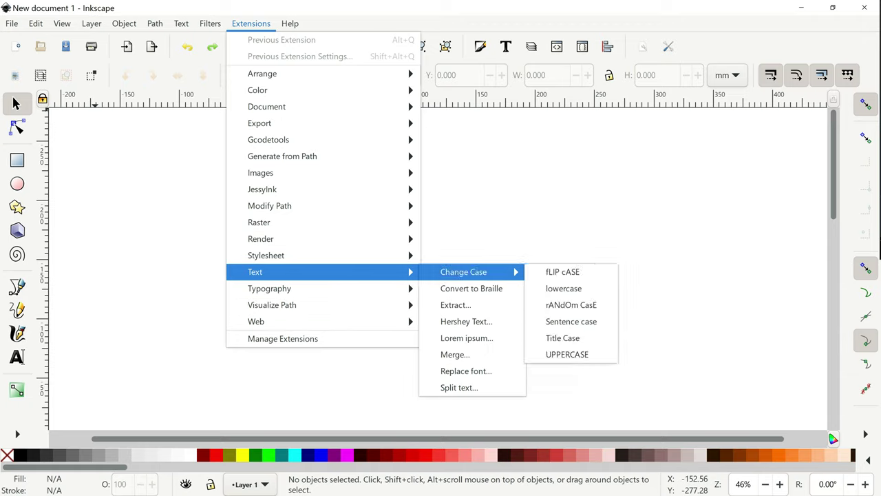
key("Right")
key("Down")
key("Down")
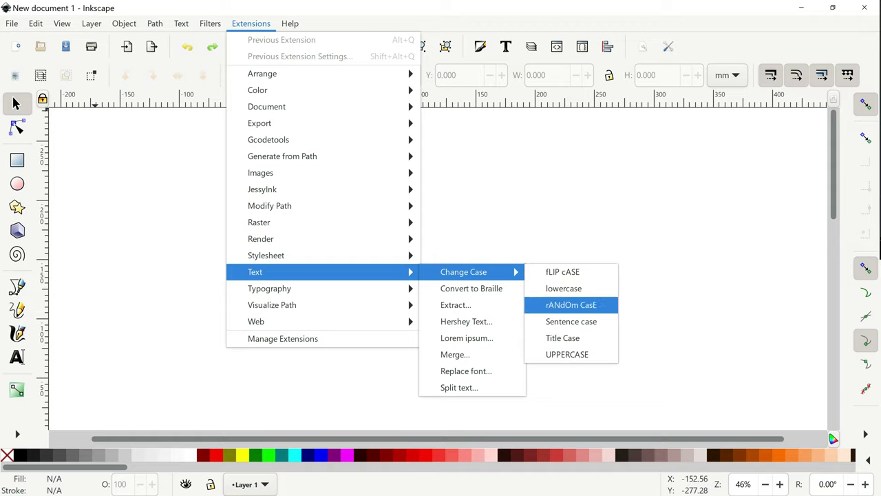
key("Down")
key("Down")
key("Down")
Step: Browse the Typography and Visualize Path extensions, then open Manage Extensions
key("Left")
key("Down")
key("Down")
key("Down")
key("Left")
key("Down")
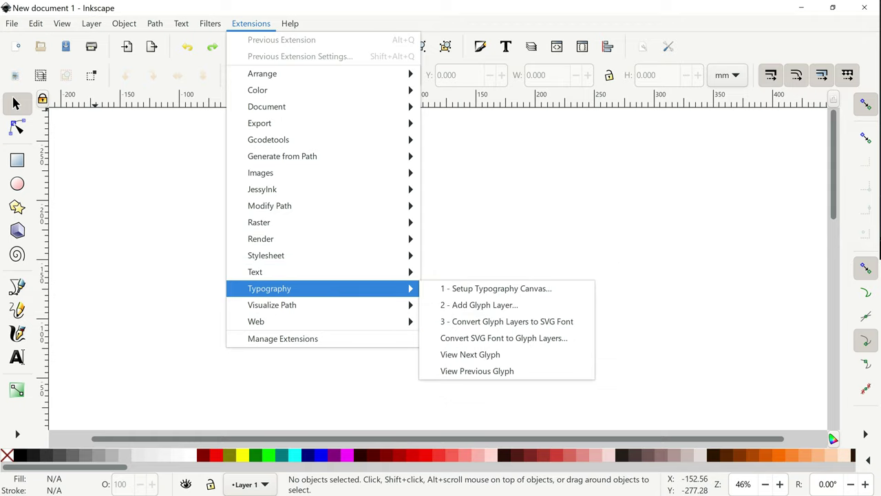
key("Right")
key("Down")
key("Down")
key("Down")
key("Down")
key("Left")
key("Down")
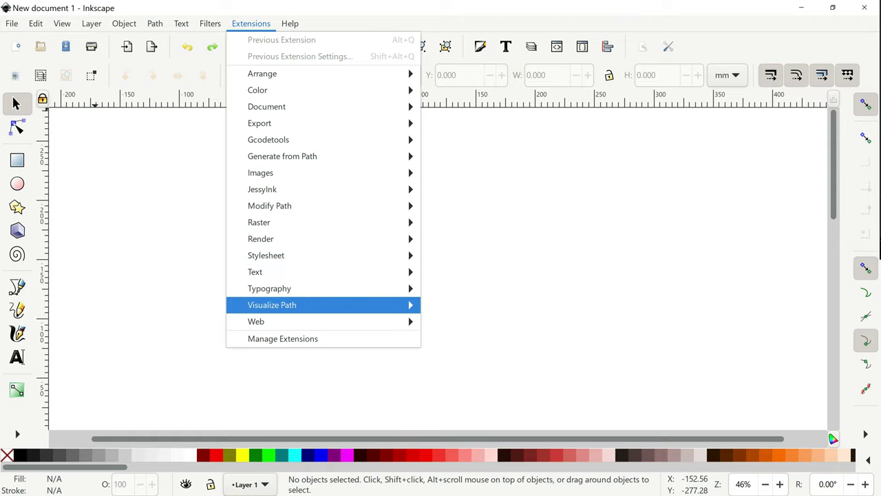
key("Down")
key("Down")
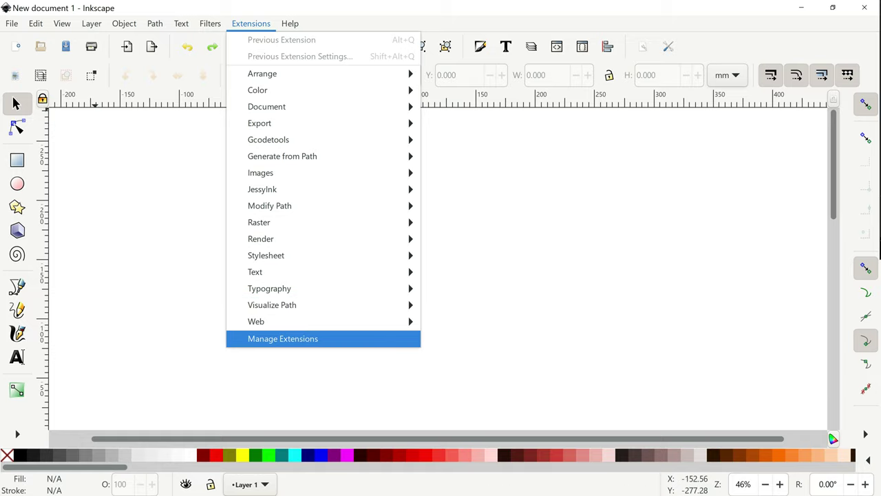
key("Return")
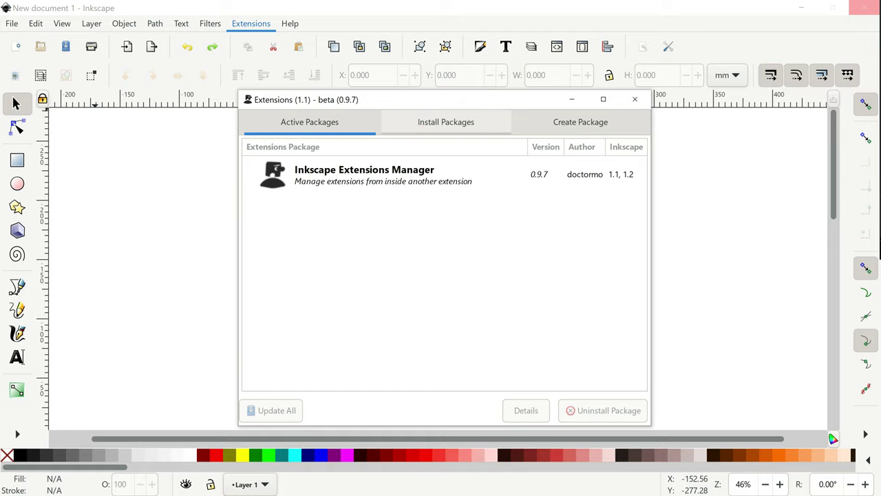
Step: Browse the Install Packages list and Create Package section, then close the Extensions manager
left_click(445, 122)
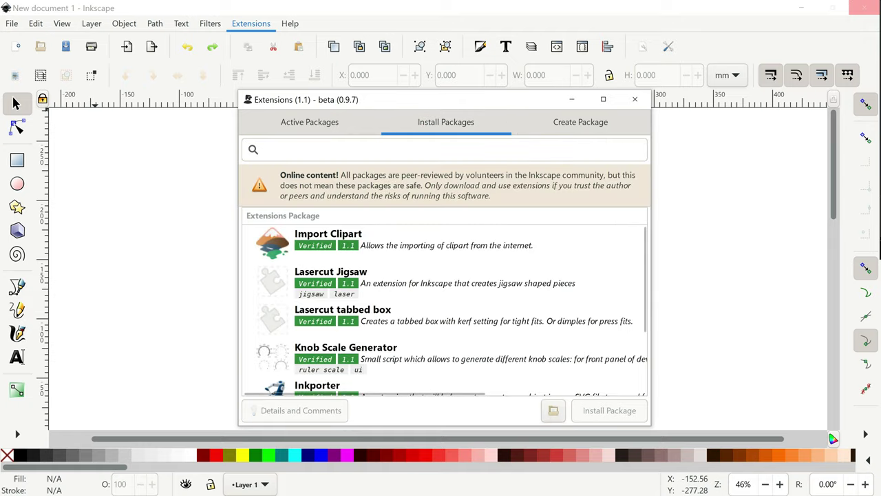
scroll(452, 310, "down", 3)
scroll(453, 311, "down", 1)
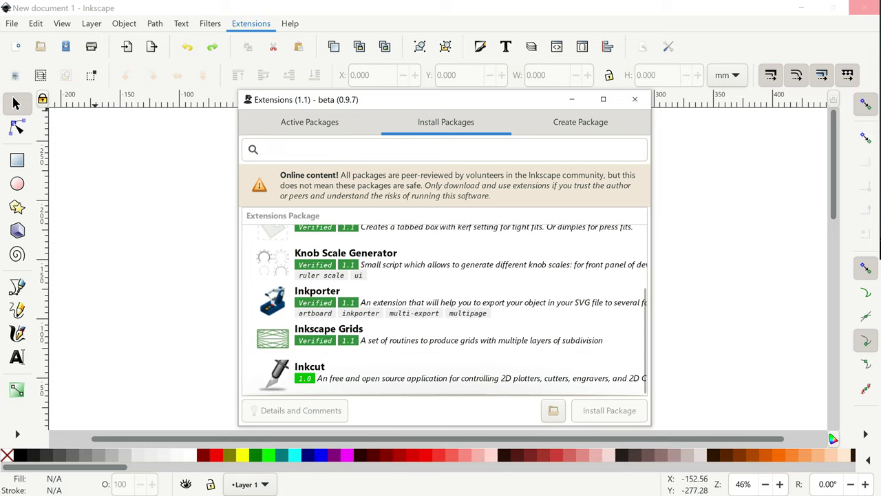
scroll(453, 311, "up", 2)
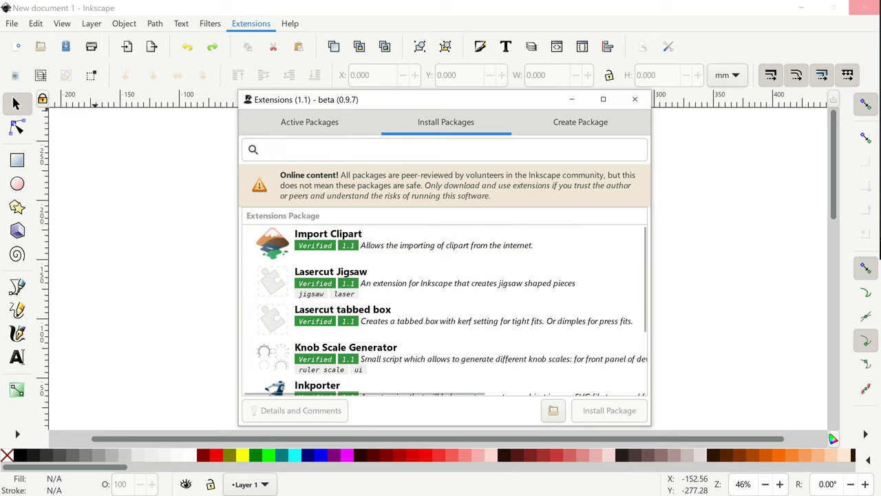
left_click(595, 117)
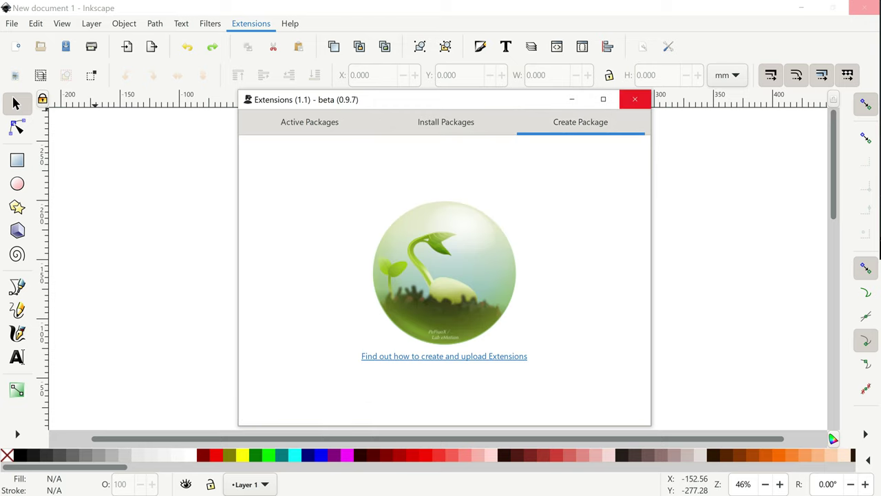
left_click(634, 99)
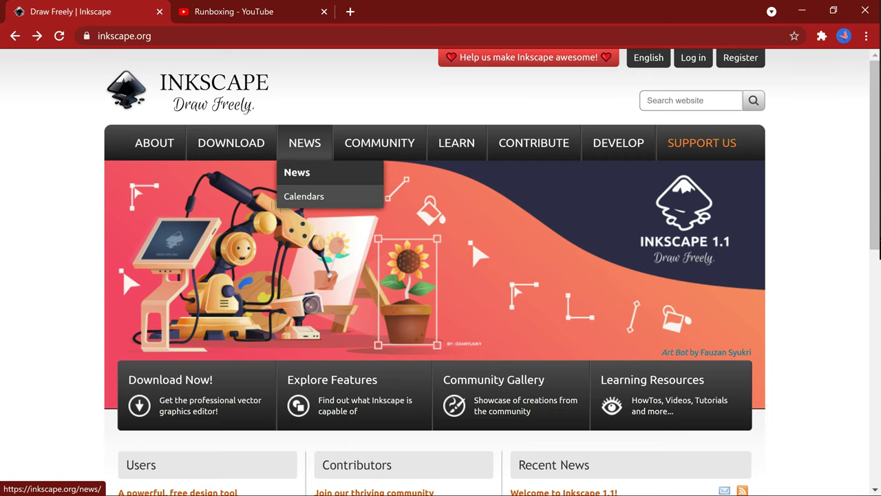
Step: Browse inkscape.org's Latest News and open the 'Welcome to Inkscape 1.1!' article of May 24, 2021
left_click(296, 173)
scroll(296, 172, "down", 3)
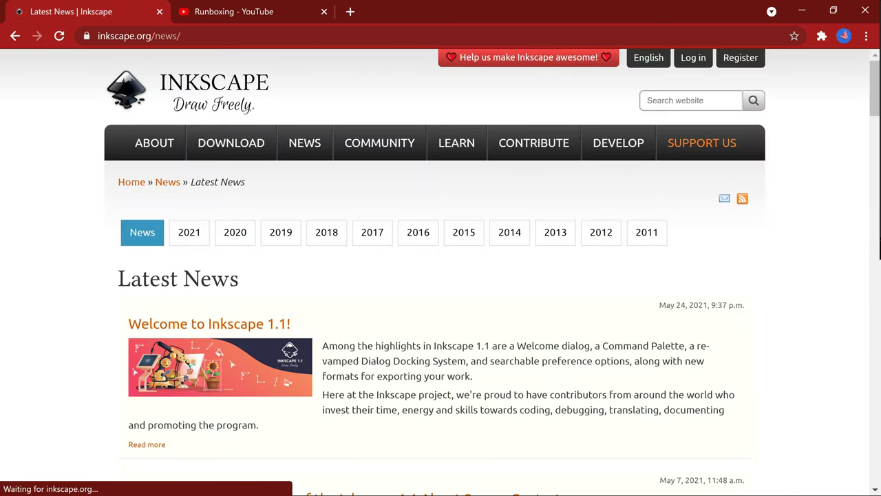
scroll(551, 262, "down", 2)
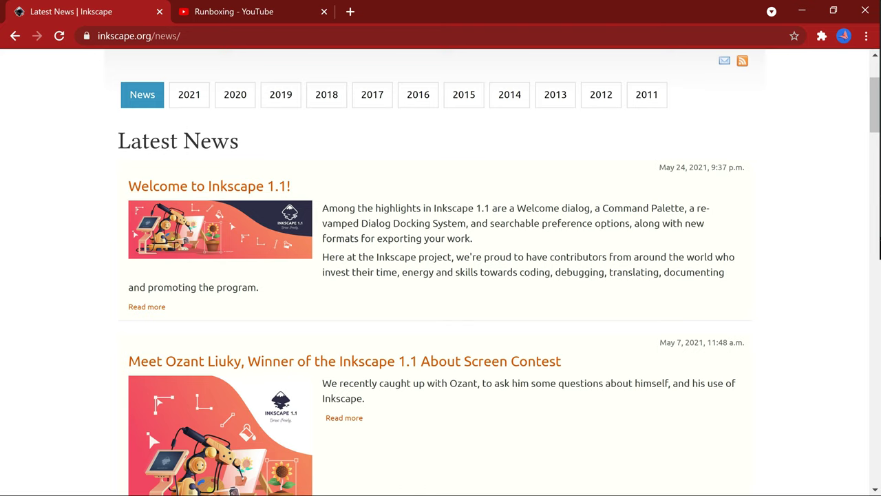
scroll(206, 172, "down", 3)
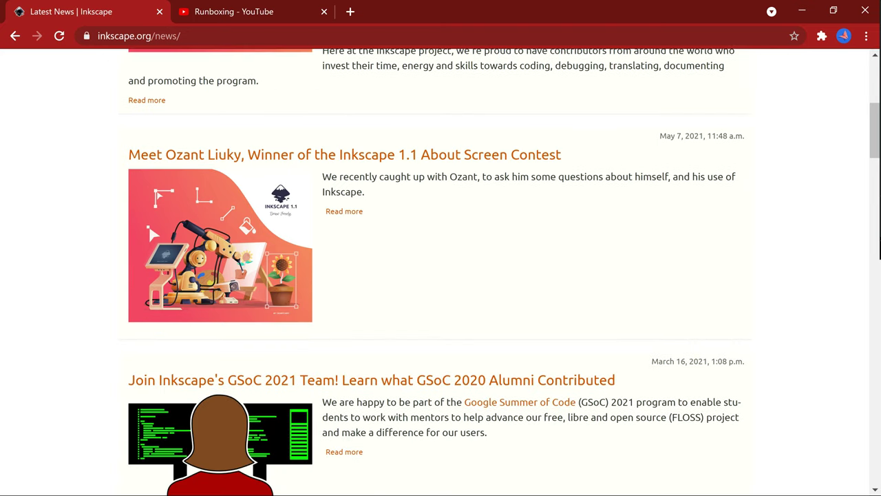
scroll(220, 252, "up", 3)
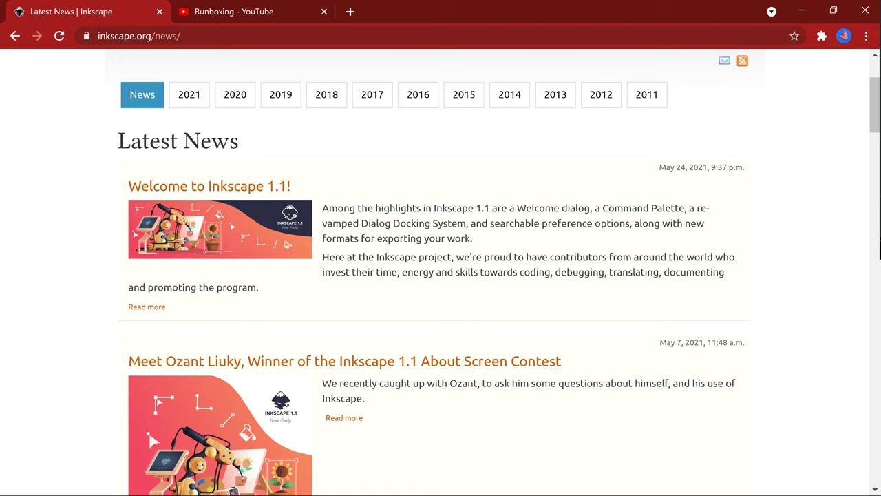
left_click_drag(659, 168, 734, 167)
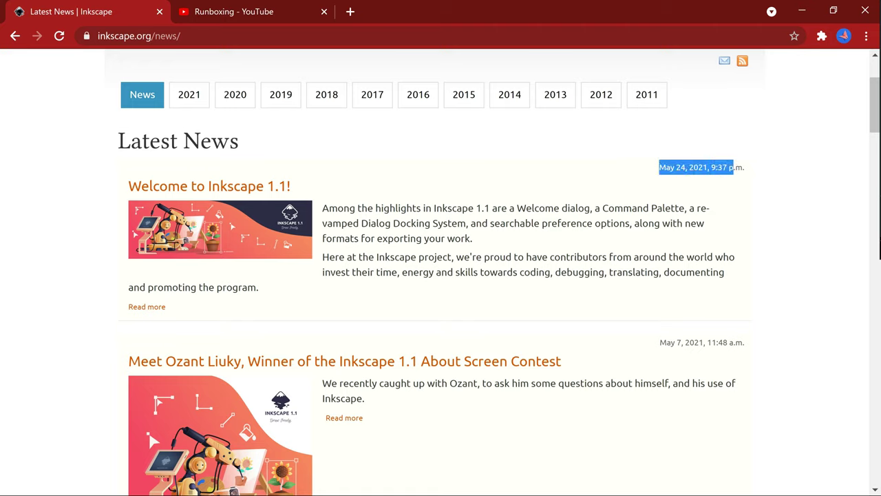
left_click(734, 168)
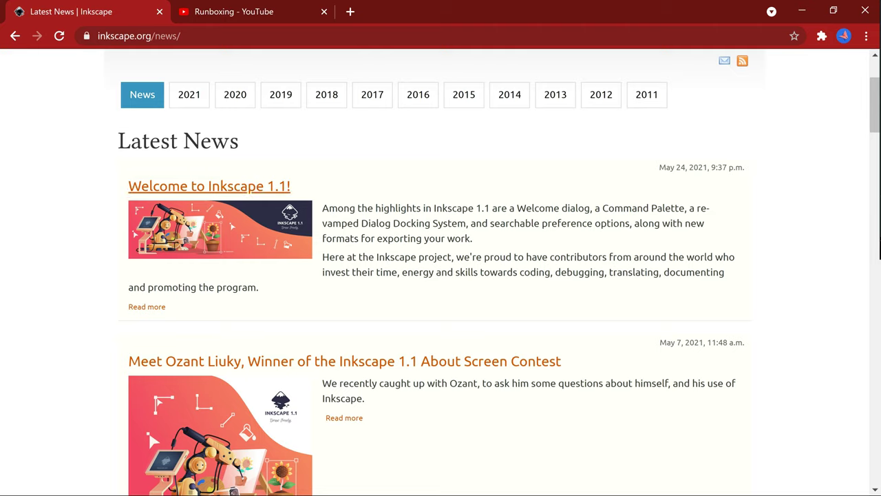
left_click(242, 190)
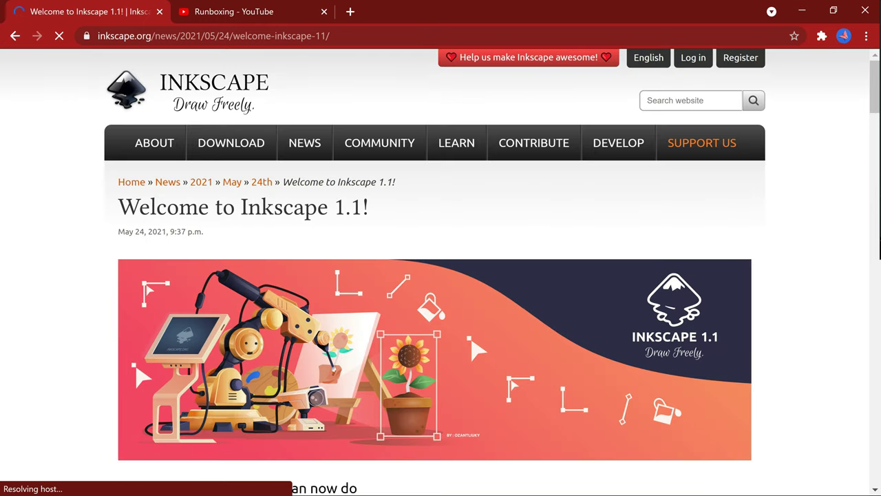
scroll(440, 275, "down", 2)
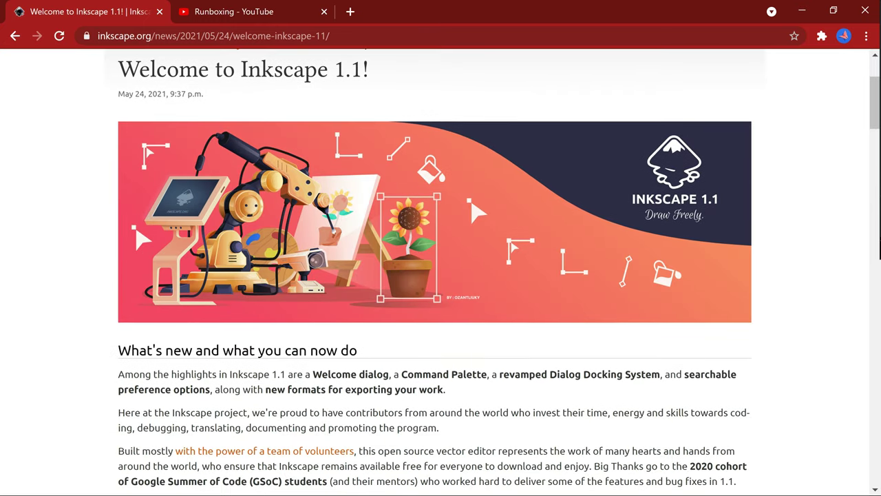
scroll(440, 275, "down", 1)
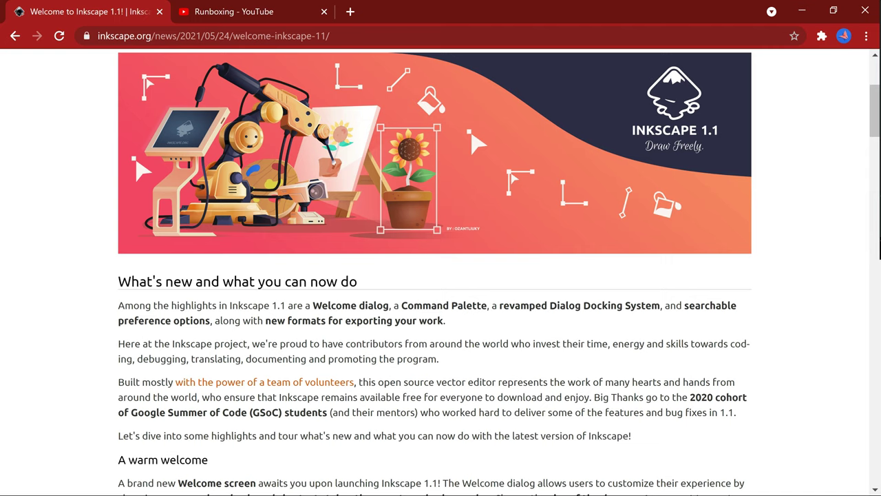
scroll(441, 276, "down", 1)
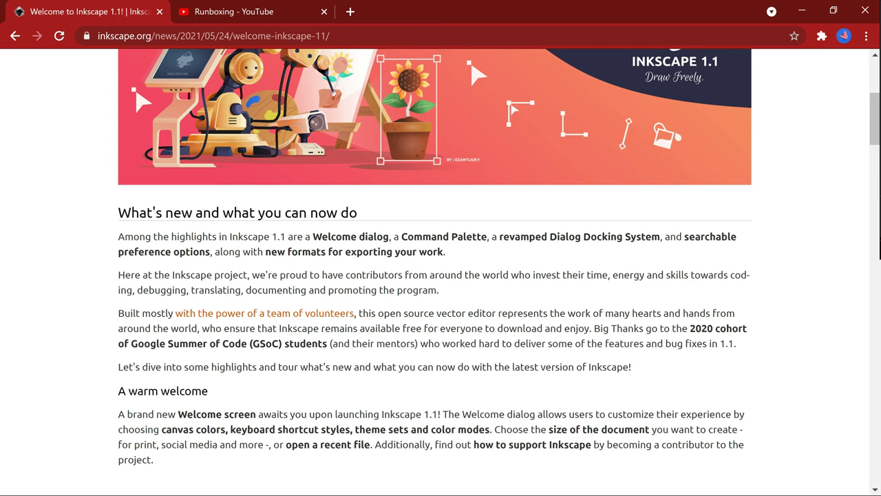
scroll(441, 276, "down", 2)
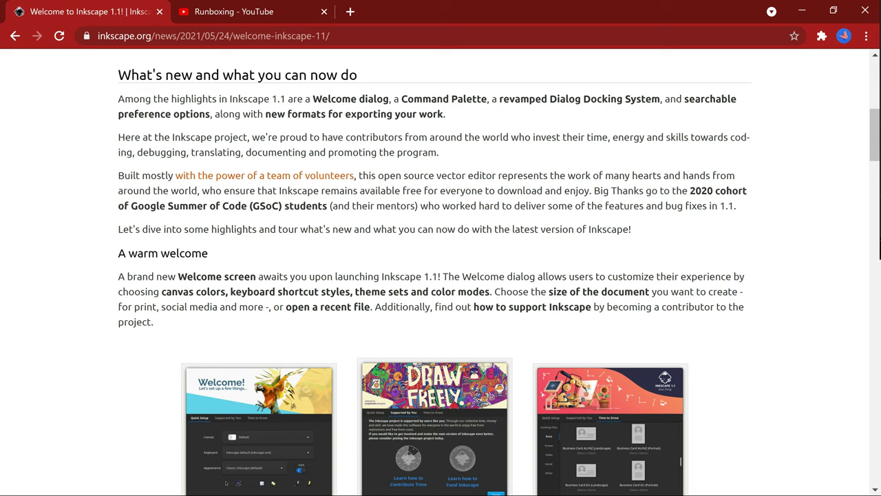
scroll(440, 275, "down", 2)
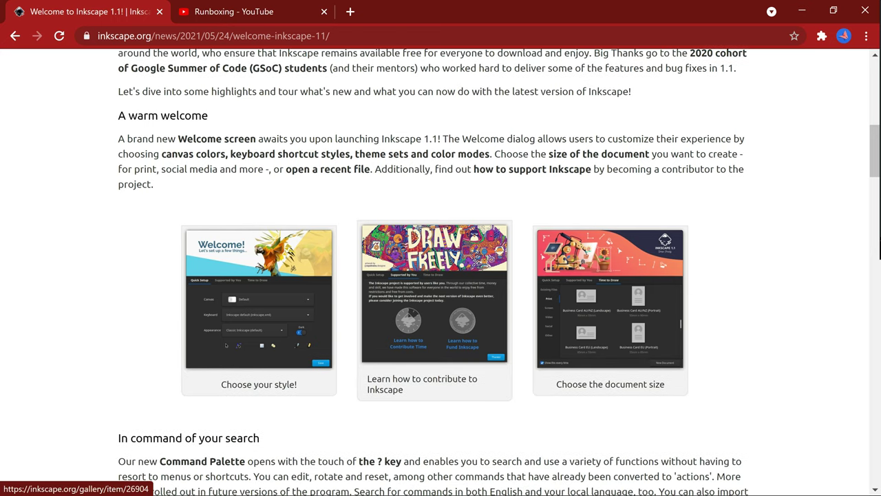
scroll(441, 275, "down", 2)
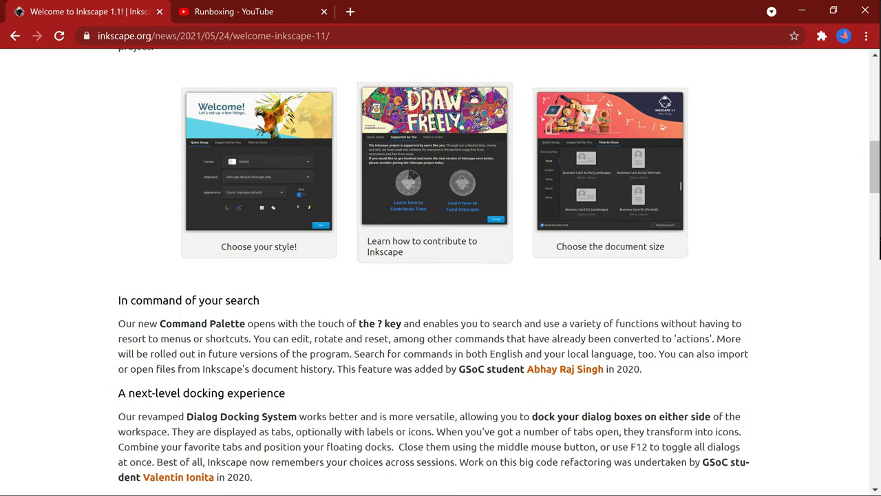
scroll(440, 275, "down", 1)
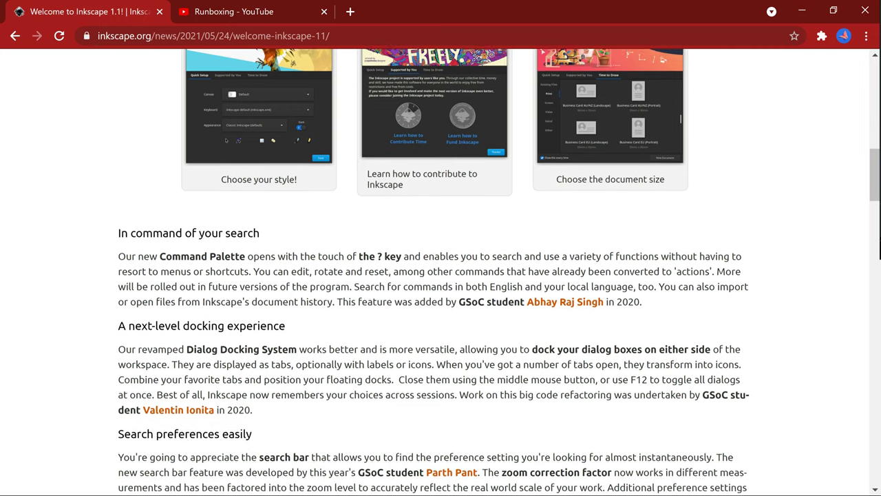
scroll(441, 276, "down", 1)
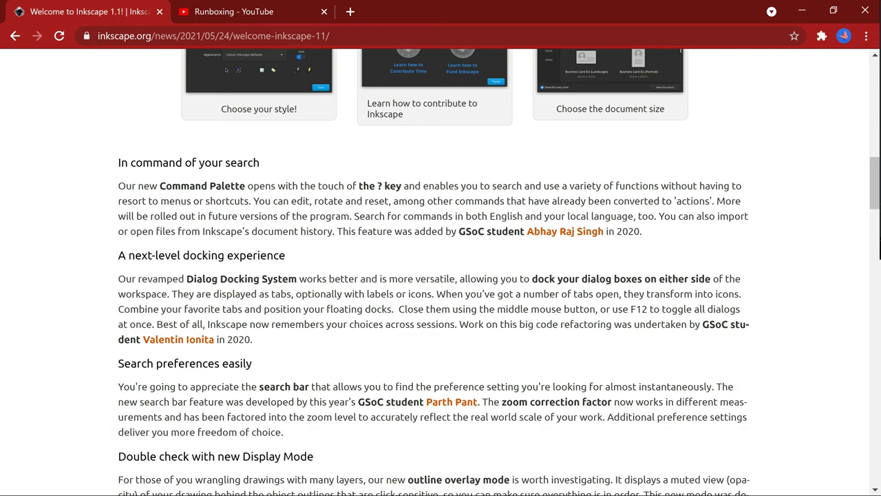
scroll(441, 276, "down", 1)
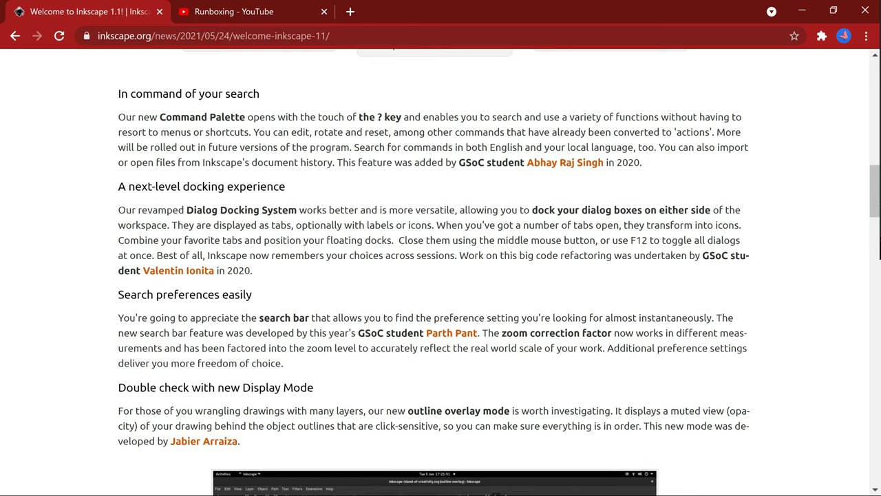
scroll(440, 275, "down", 1)
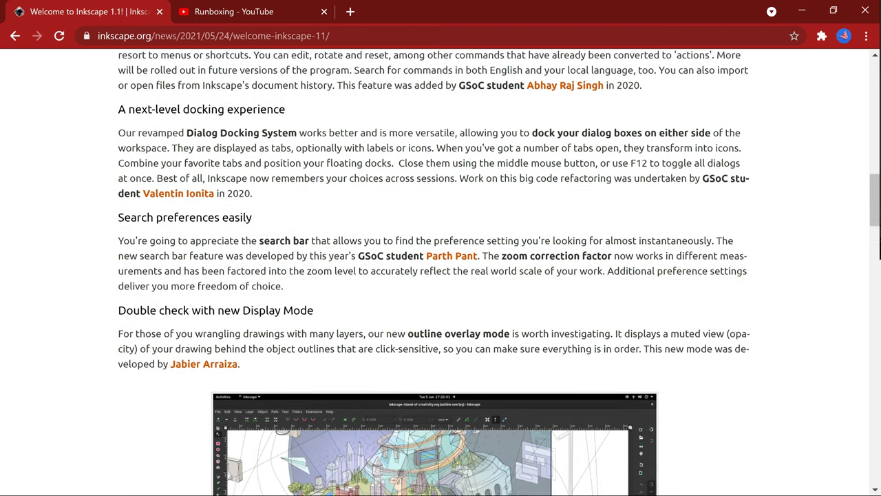
scroll(441, 276, "down", 1)
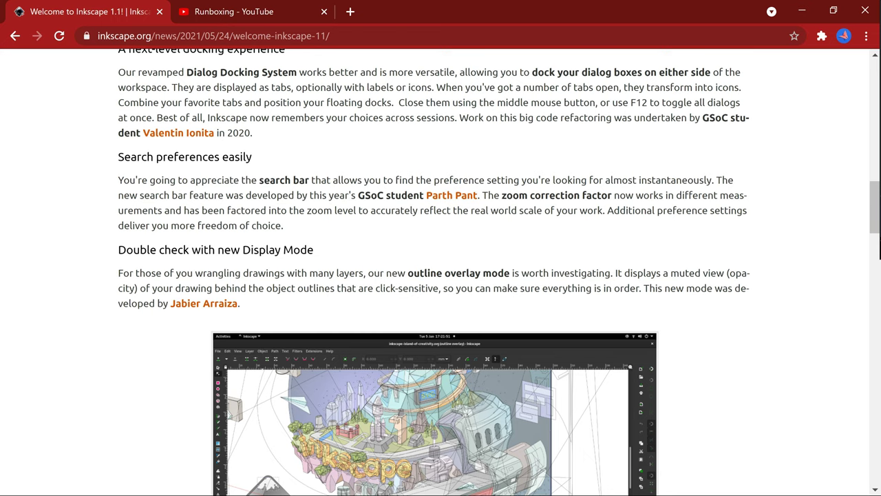
scroll(441, 310, "down", 2)
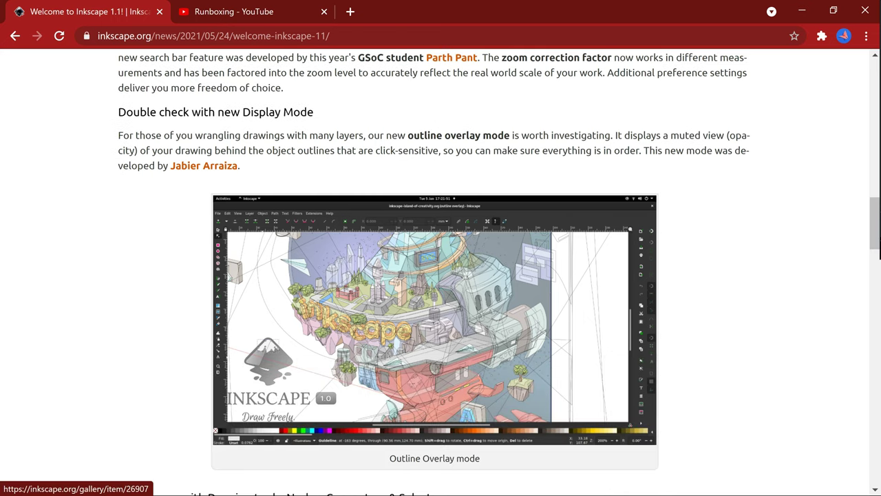
scroll(577, 490, "down", 2)
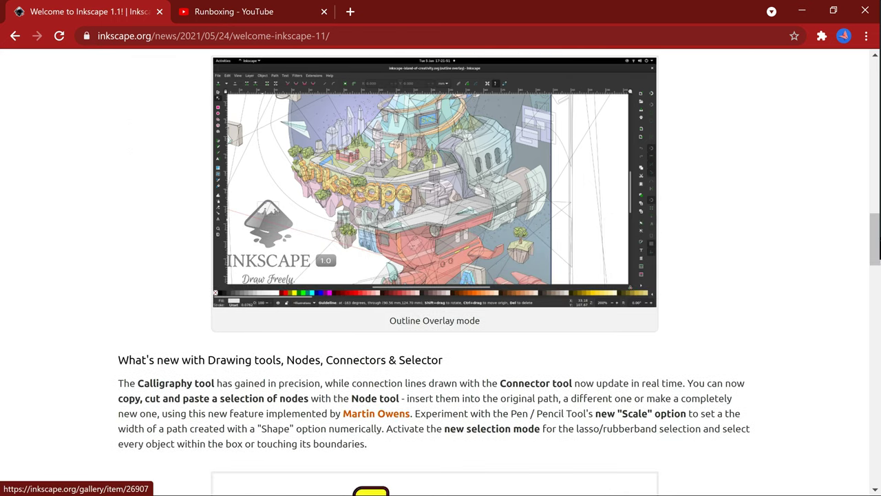
scroll(578, 490, "down", 2)
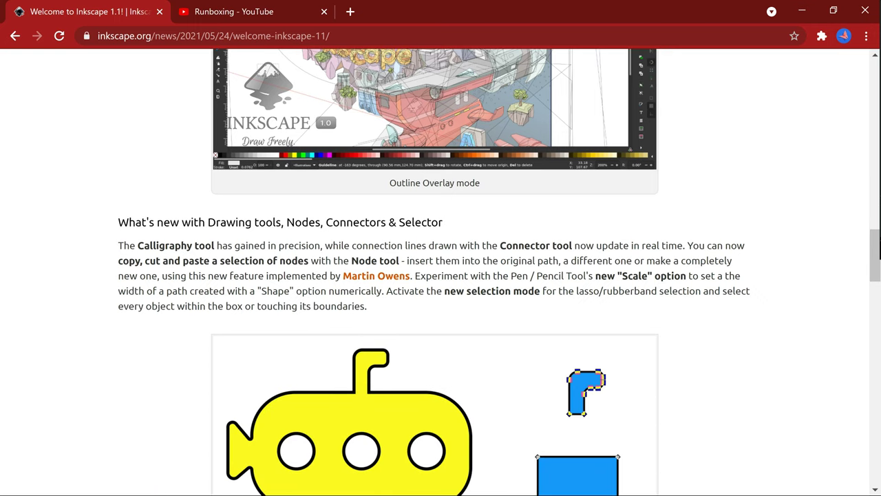
scroll(564, 414, "down", 2)
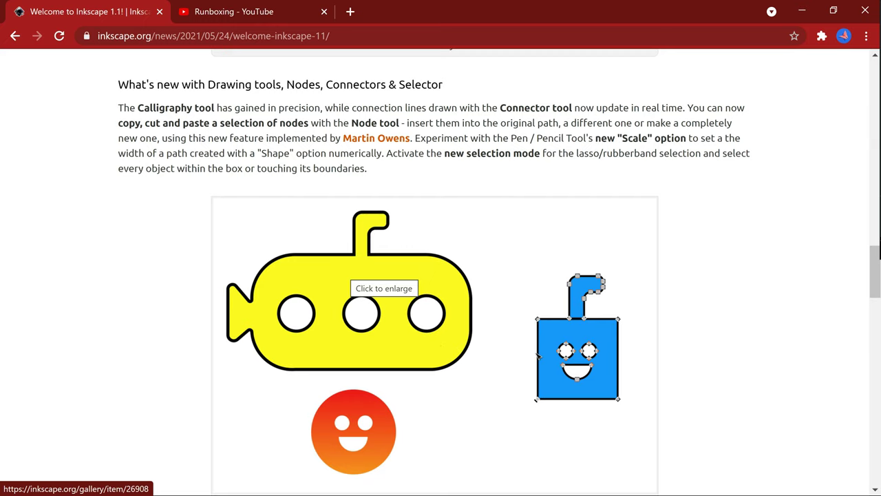
scroll(434, 310, "down", 1)
scroll(618, 289, "down", 1)
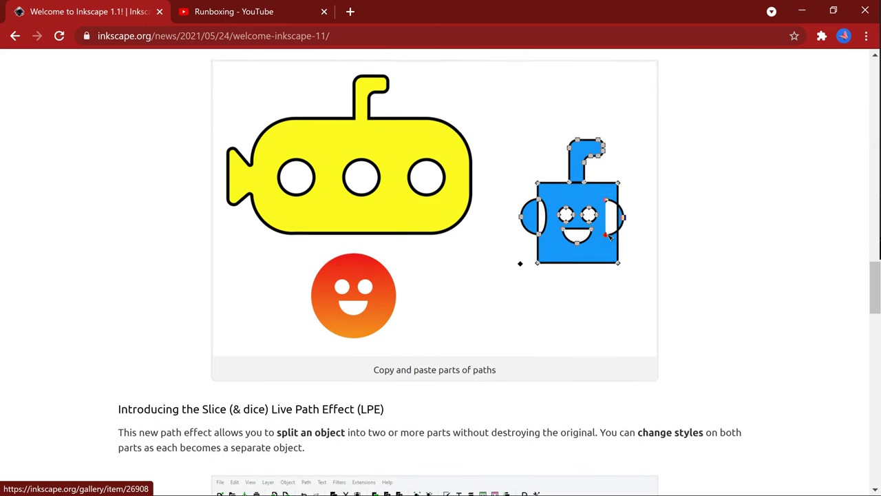
scroll(618, 290, "down", 2)
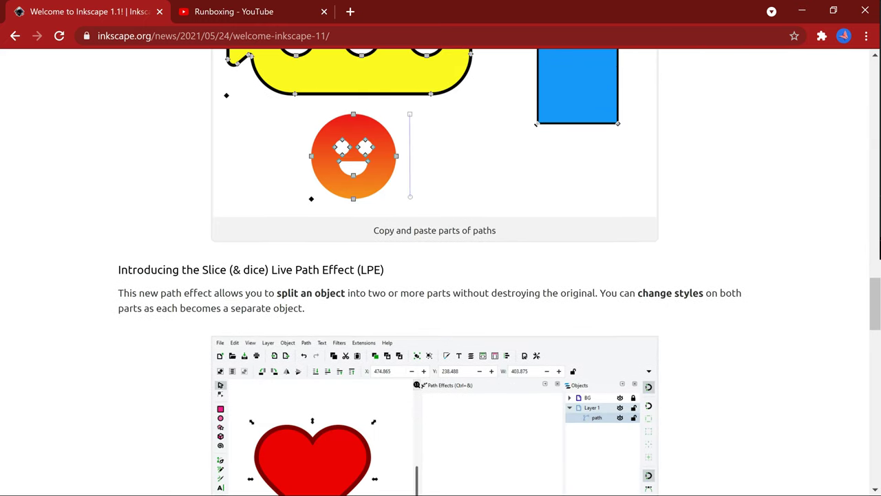
scroll(434, 275, "down", 2)
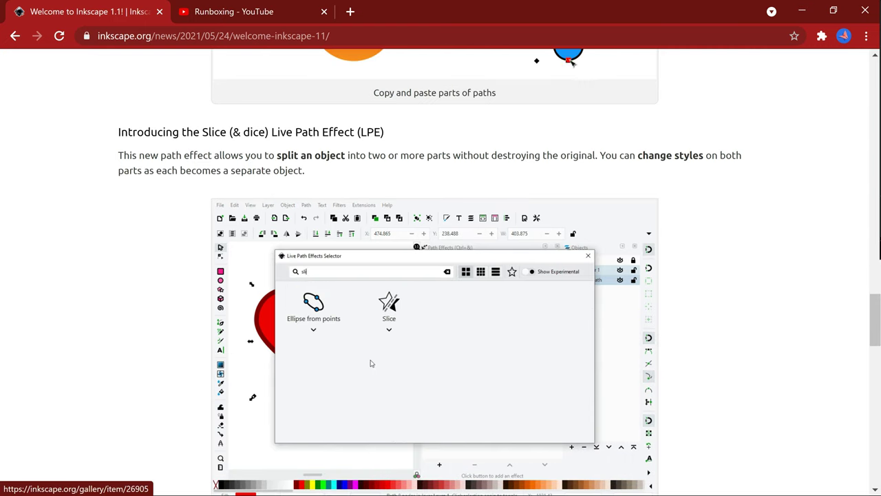
scroll(435, 275, "down", 2)
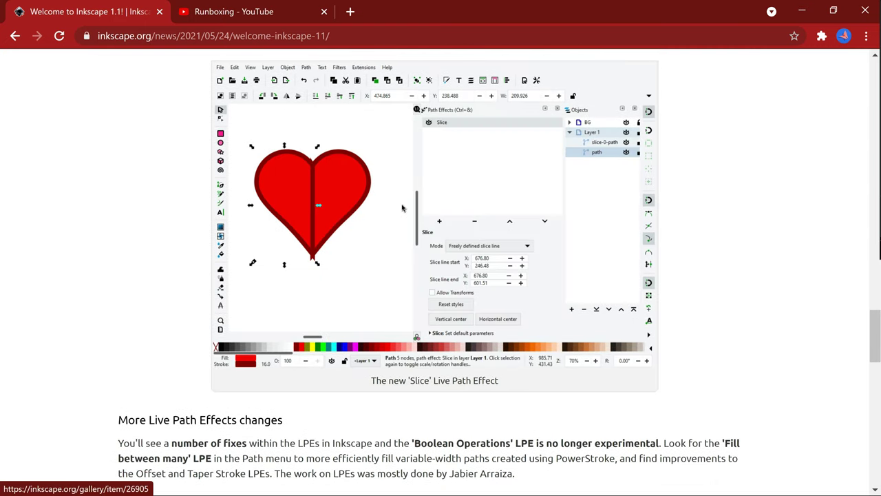
scroll(435, 275, "down", 3)
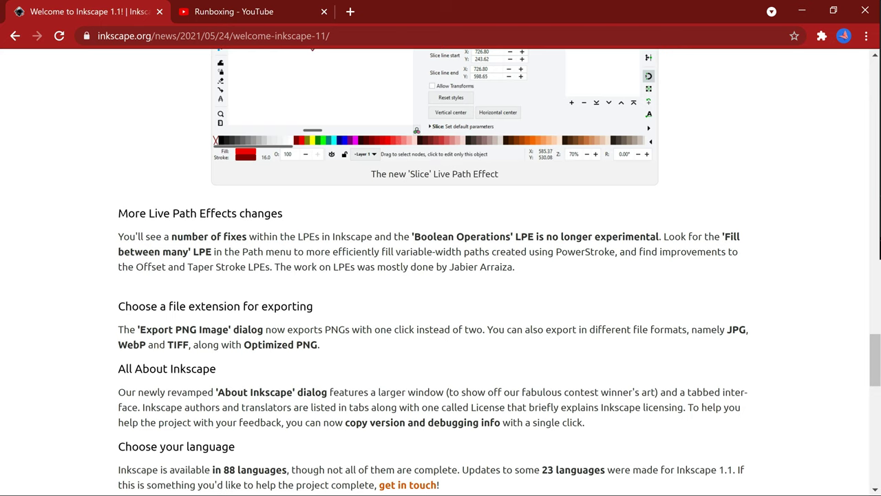
scroll(435, 275, "down", 2)
scroll(435, 276, "down", 2)
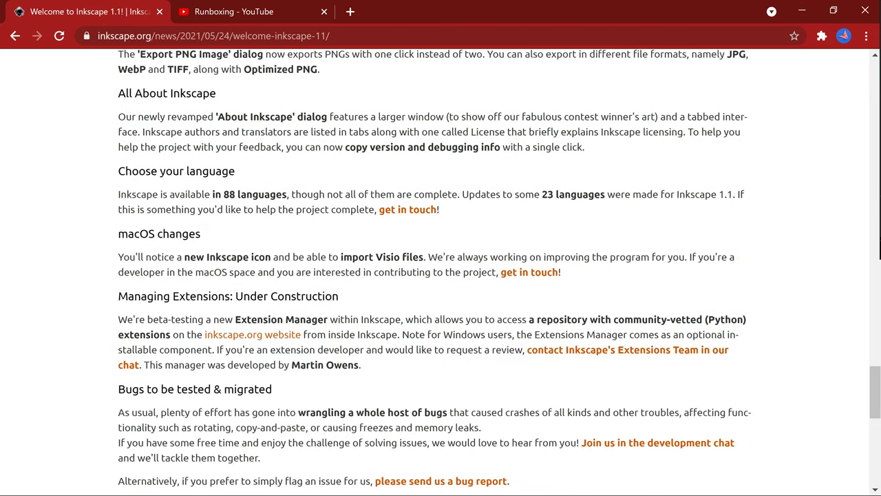
scroll(435, 276, "down", 1)
scroll(248, 282, "down", 2)
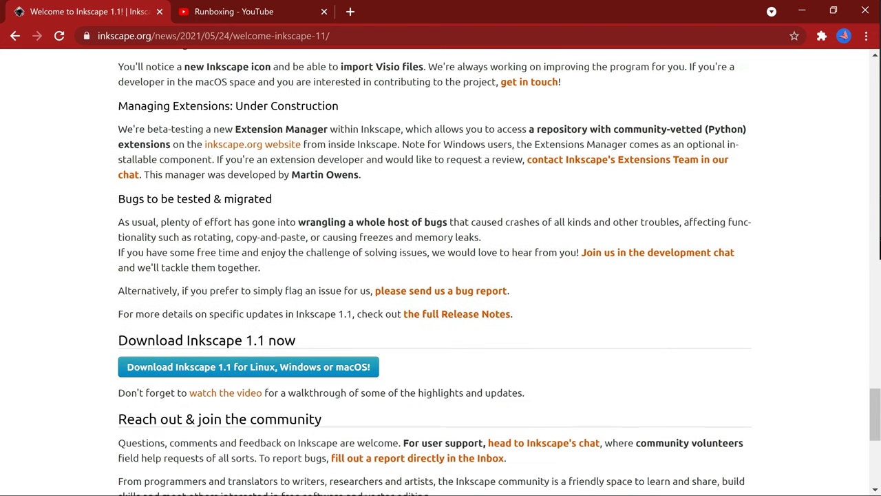
scroll(248, 281, "down", 1)
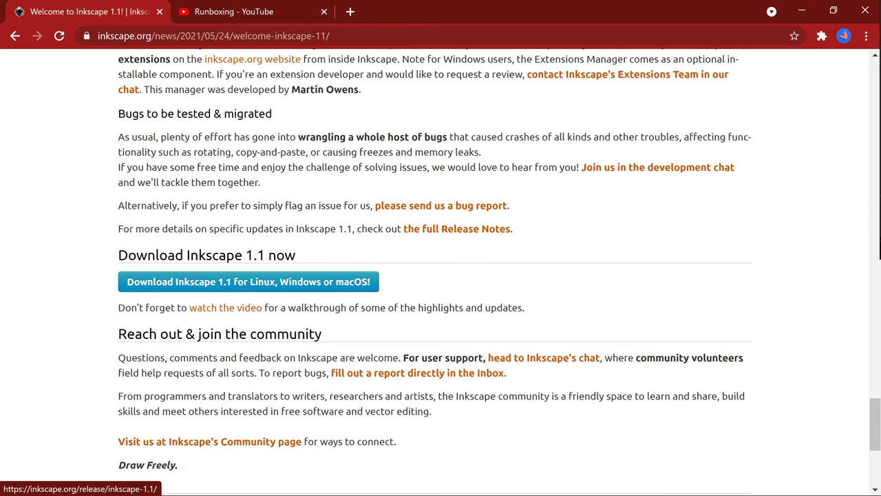
scroll(248, 282, "down", 2)
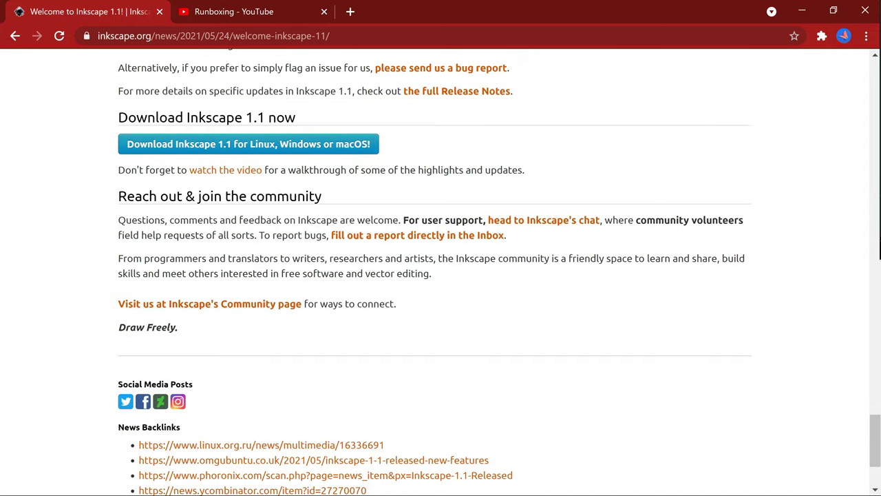
scroll(248, 282, "down", 1)
scroll(386, 175, "up", 3)
scroll(386, 174, "up", 5)
scroll(386, 174, "up", 5)
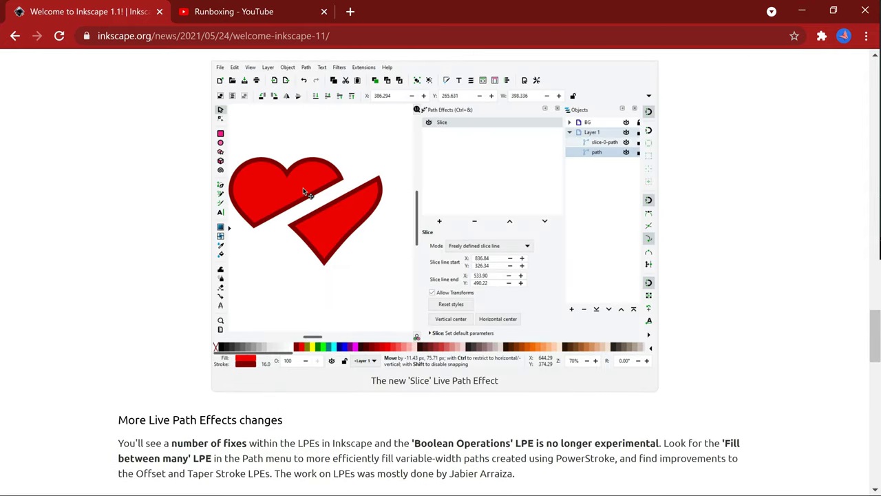
scroll(385, 174, "up", 6)
scroll(385, 174, "up", 2)
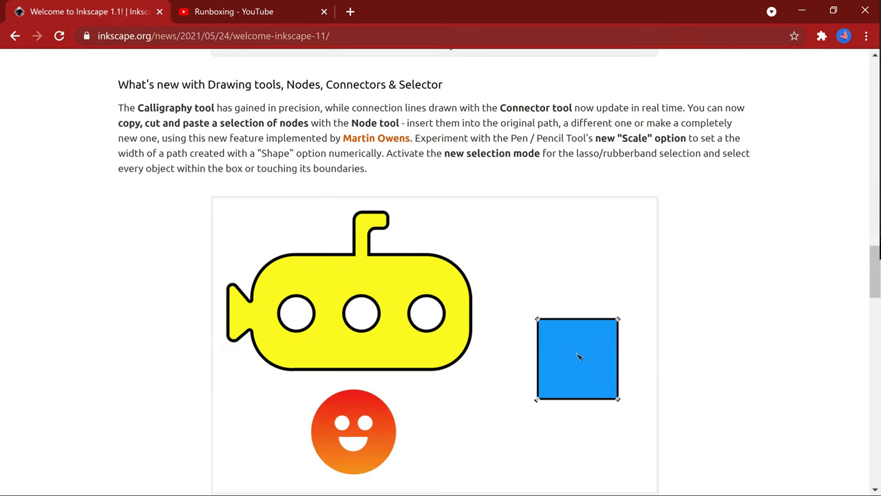
key("Home")
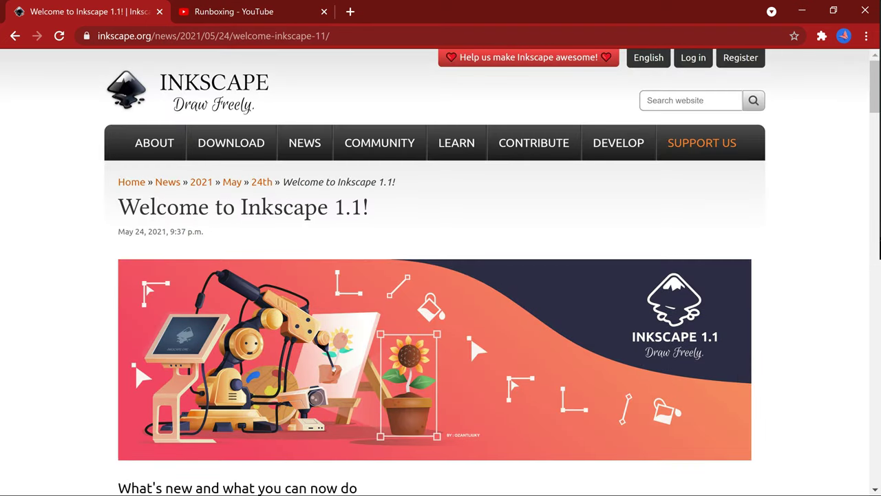
Step: Open the Download Inkscape 1.1 page with GNU/Linux, Windows, macOS and Source Archive options
left_click(224, 174)
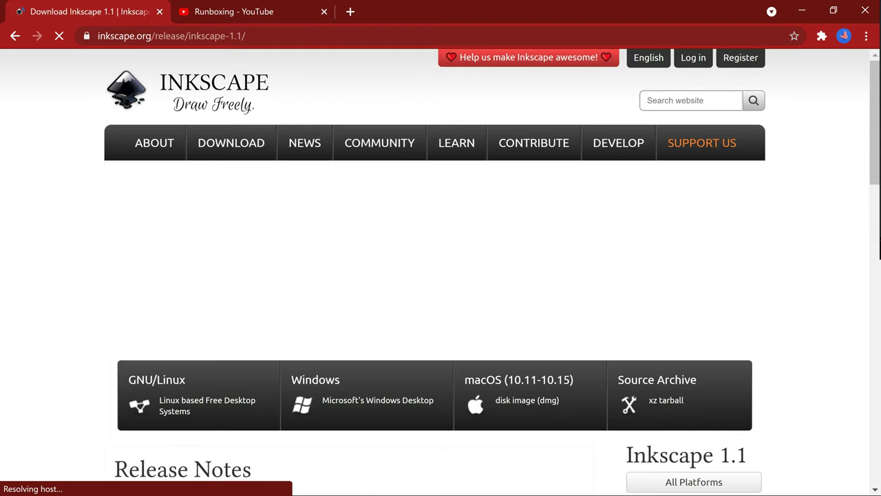
scroll(440, 276, "down", 2)
scroll(441, 276, "down", 2)
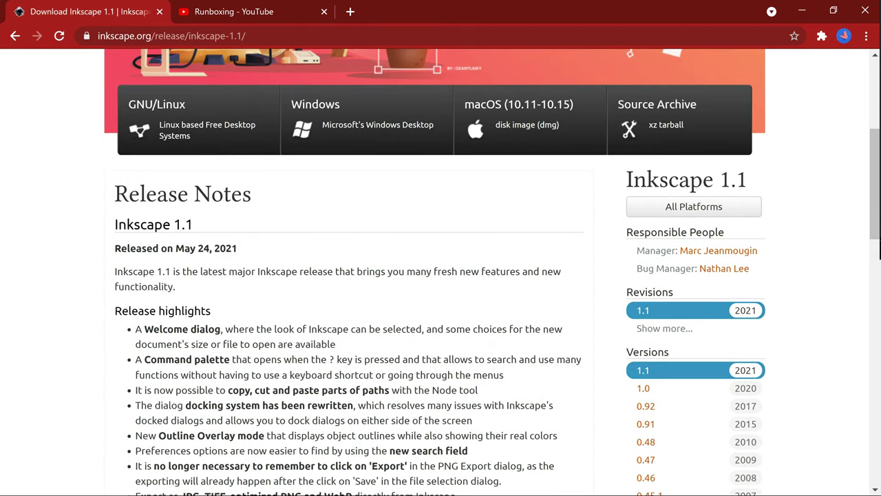
scroll(200, 227, "up", 1)
scroll(199, 227, "up", 1)
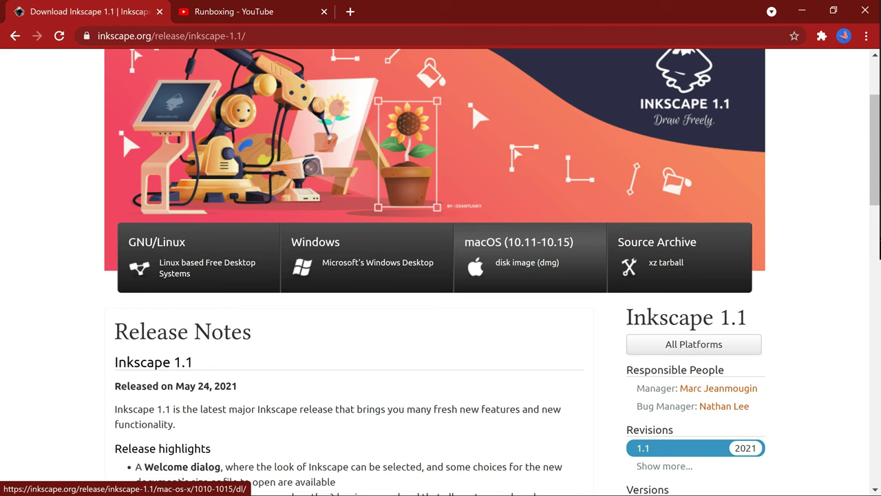
Step: Scroll through the Inkscape 1.1 release notes and gallery
scroll(441, 276, "down", 2)
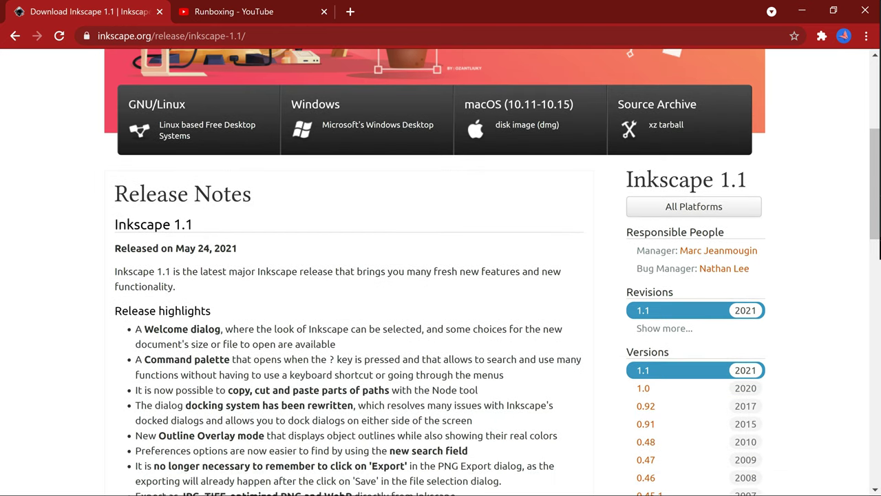
scroll(441, 275, "down", 1)
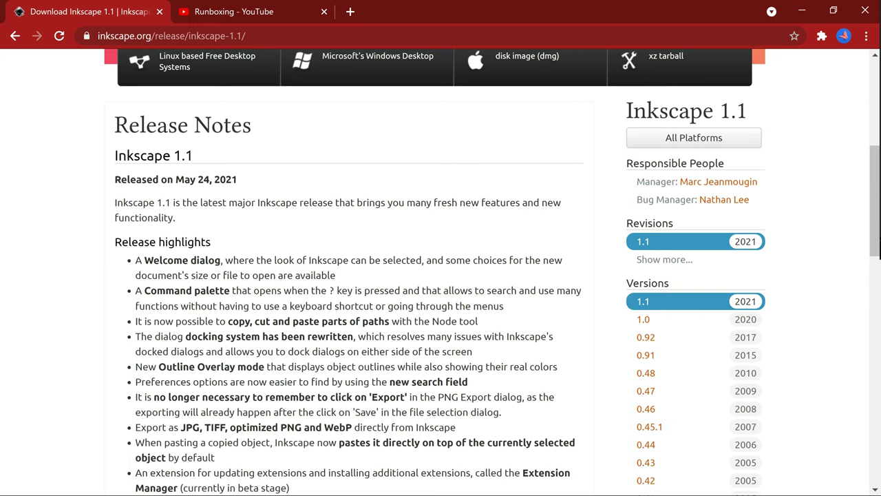
scroll(440, 276, "down", 1)
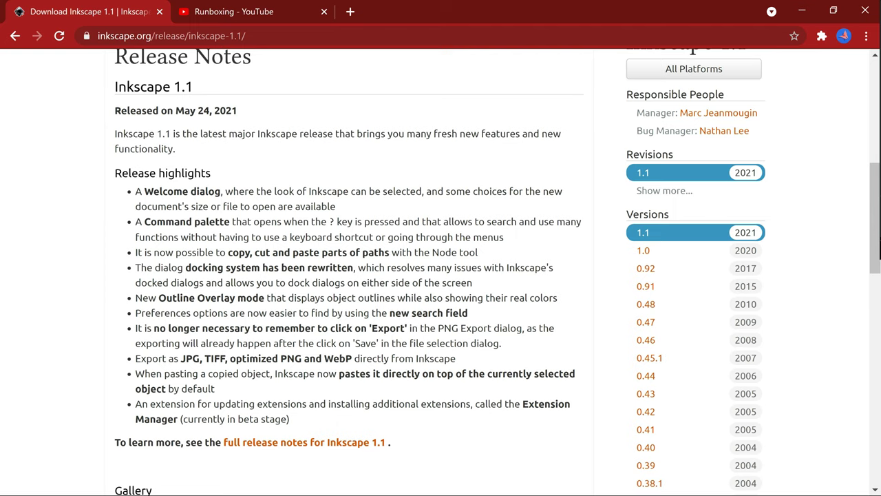
scroll(440, 276, "down", 4)
scroll(440, 275, "down", 2)
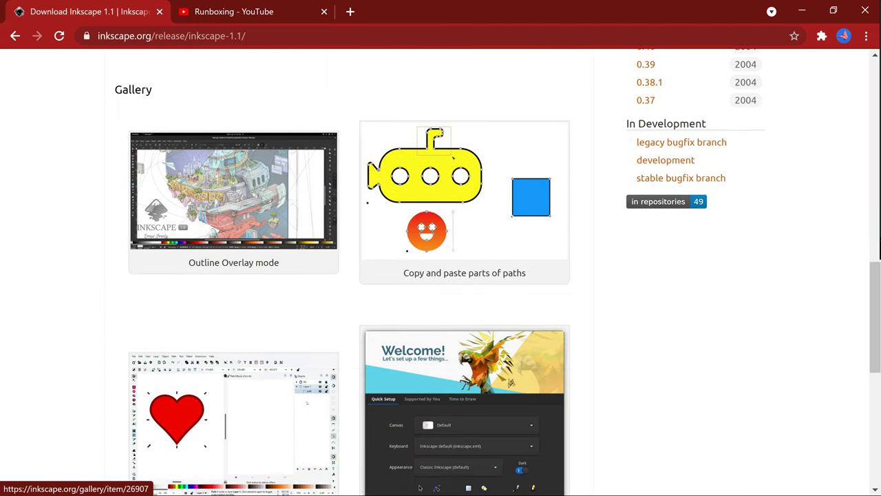
scroll(440, 275, "down", 1)
scroll(441, 275, "down", 3)
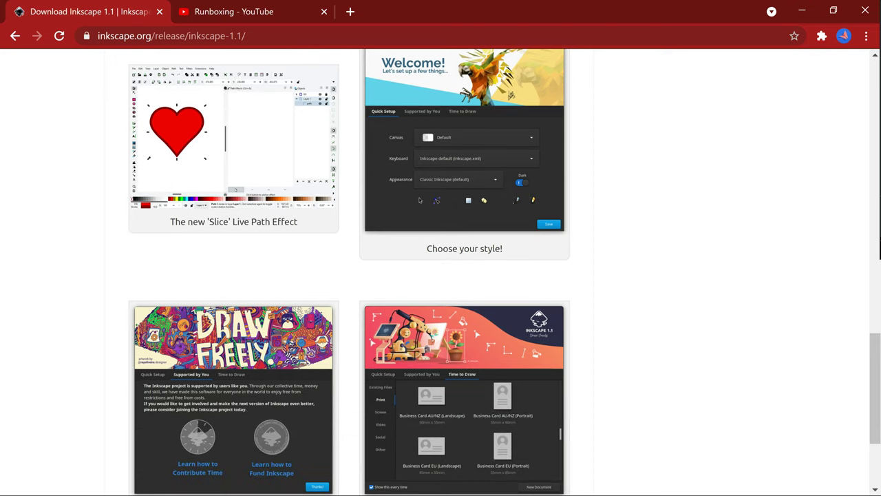
scroll(441, 275, "down", 1)
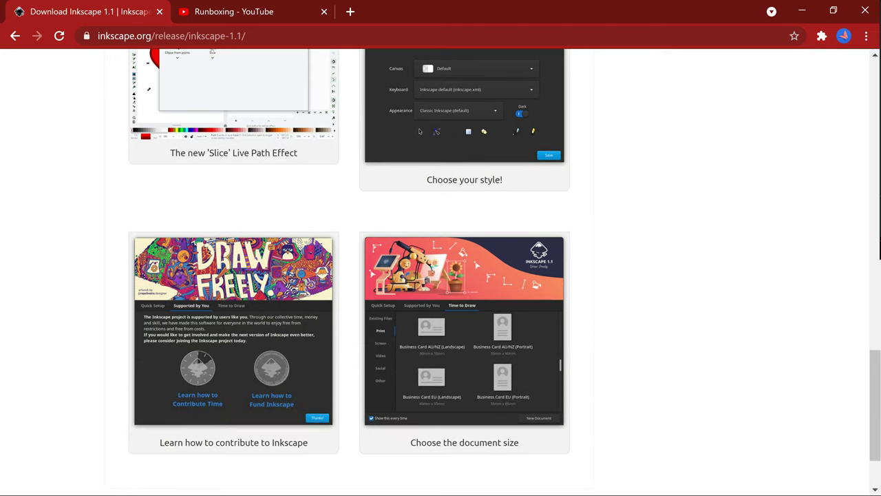
scroll(440, 276, "down", 1)
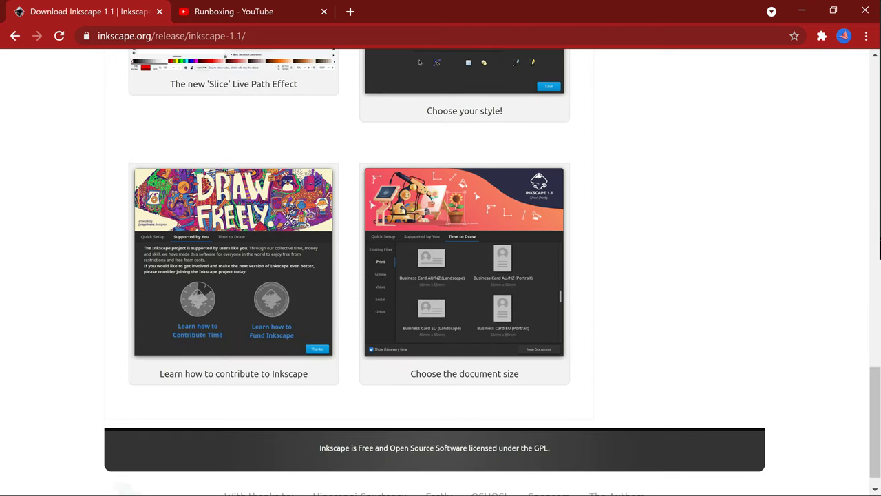
scroll(441, 276, "up", 4)
scroll(441, 275, "up", 4)
scroll(441, 276, "up", 2)
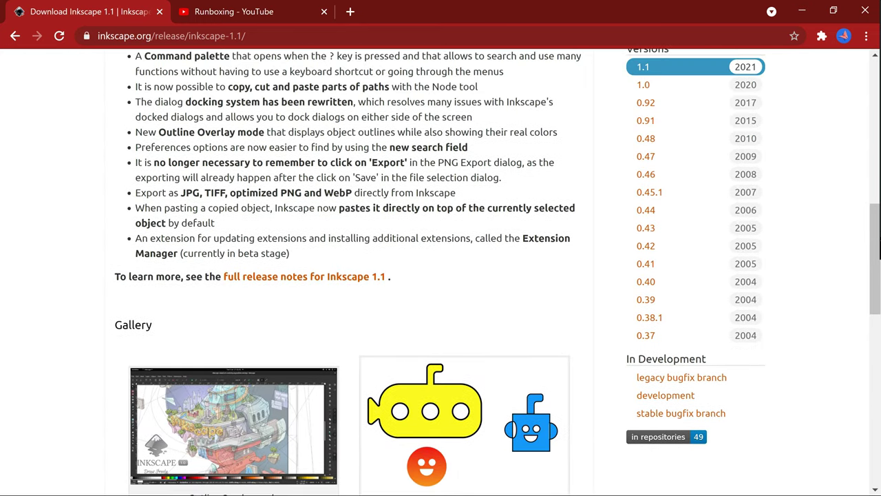
scroll(440, 275, "up", 6)
scroll(441, 275, "up", 2)
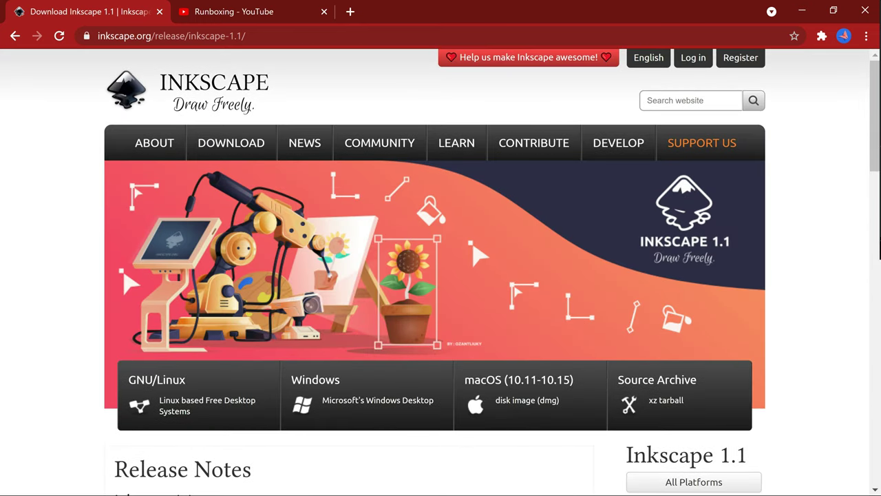
scroll(441, 276, "down", 1)
scroll(367, 255, "down", 1)
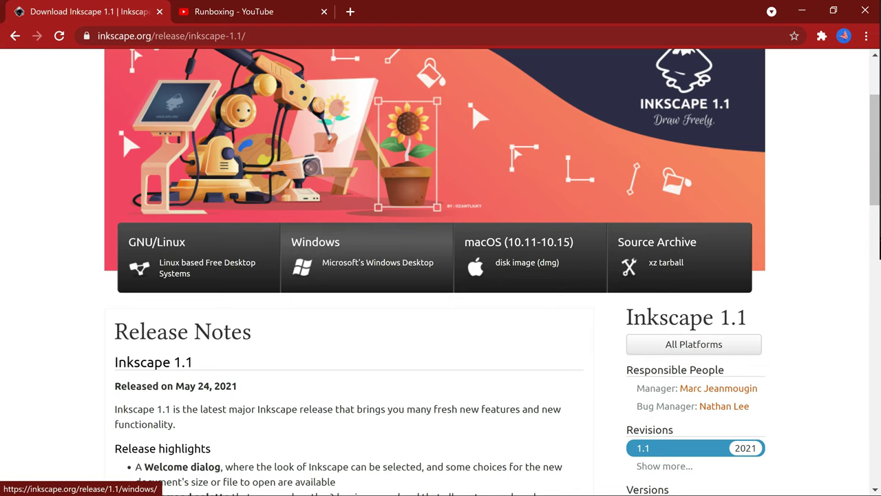
Step: Open the Inkscape 1.1 Windows page with 64-bit and 32-bit installers and scan its notes
left_click(367, 256)
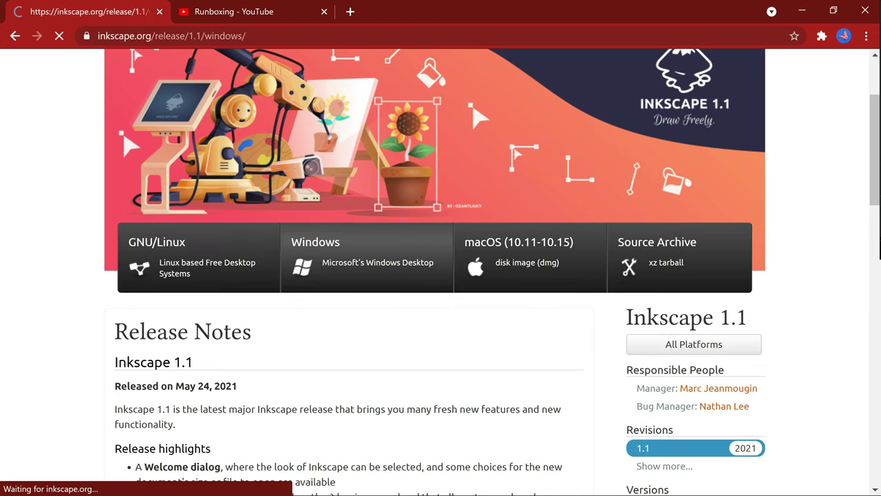
scroll(441, 275, "down", 2)
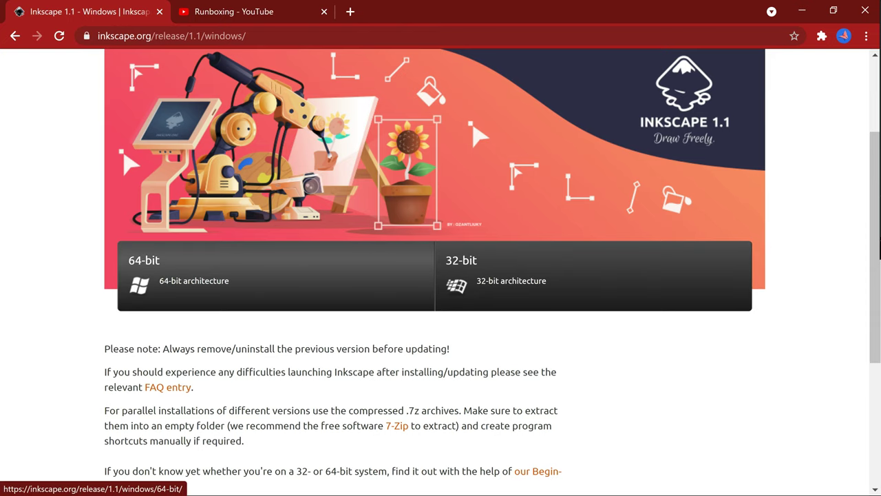
scroll(275, 276, "down", 2)
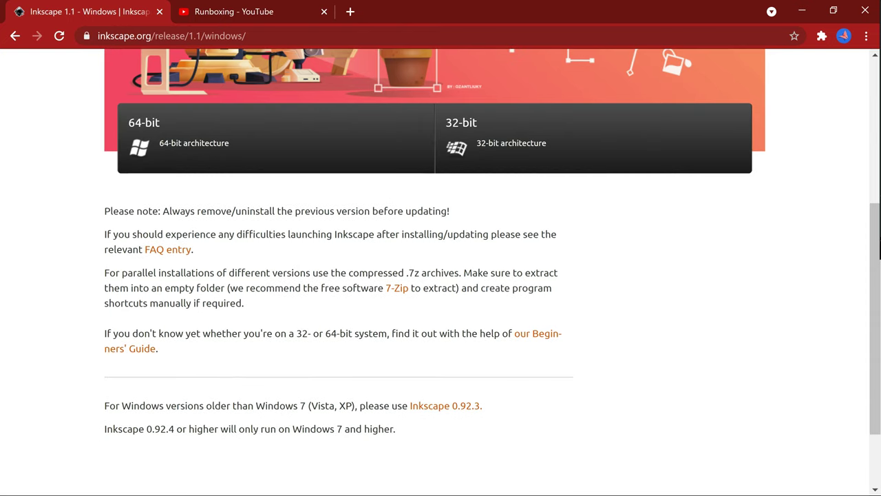
scroll(441, 275, "up", 3)
scroll(441, 275, "up", 1)
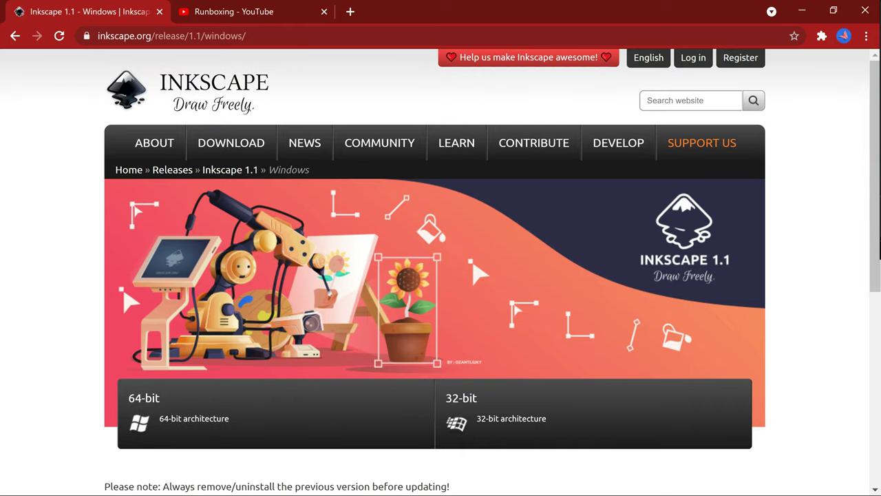
Step: Switch to the Runboxing YouTube channel, try subscribing, and dismiss the sign-in prompt
key("ctrl+Tab")
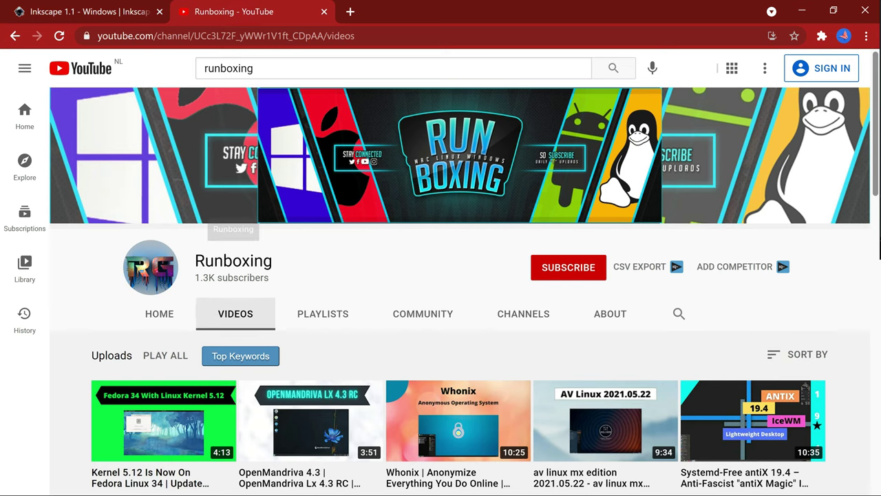
double_click(235, 260)
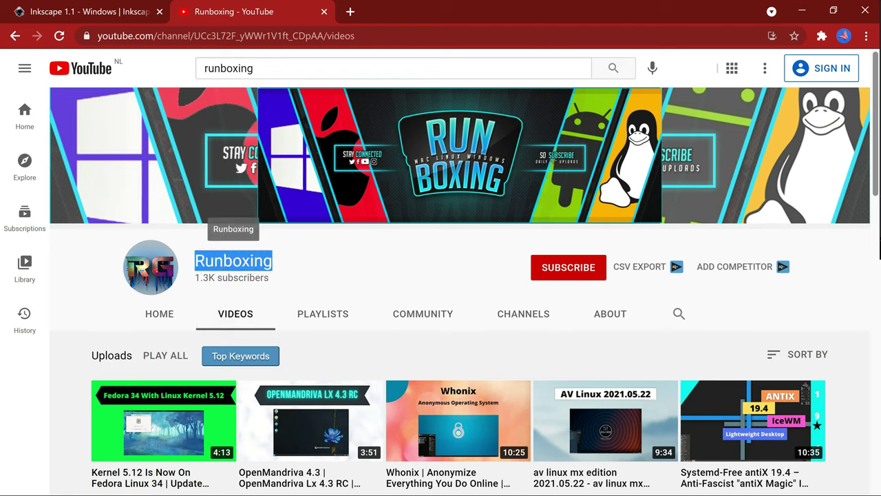
left_click(328, 271)
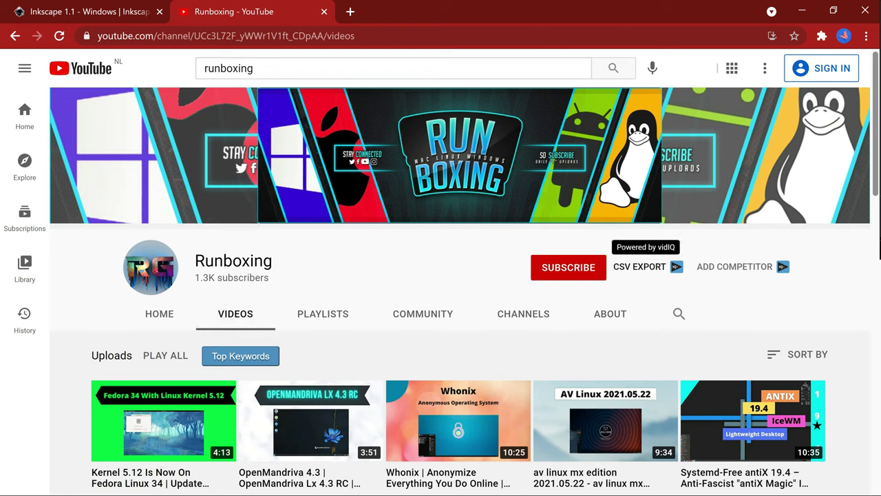
left_click(569, 268)
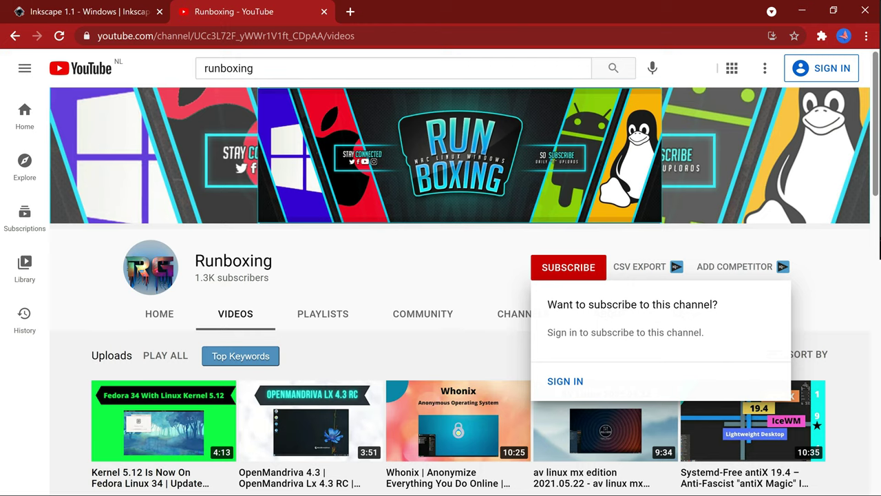
left_click(442, 269)
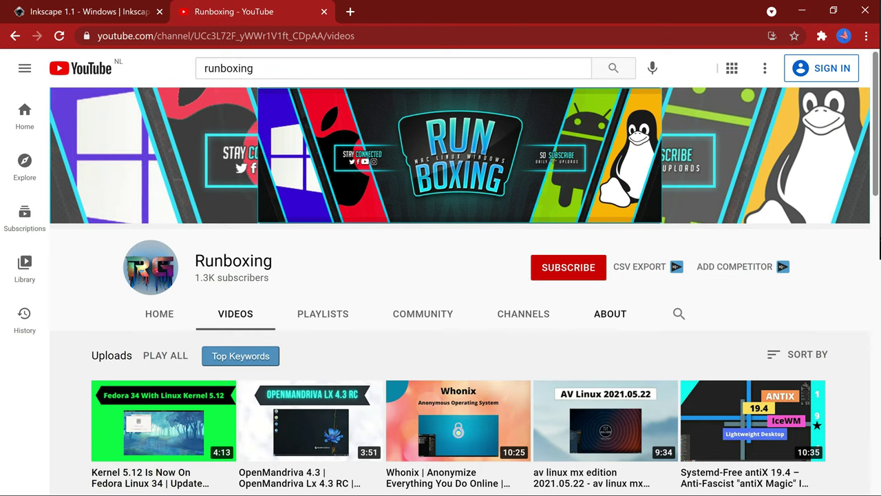
Step: Read the channel's About description, then return to its Videos list
left_click(606, 312)
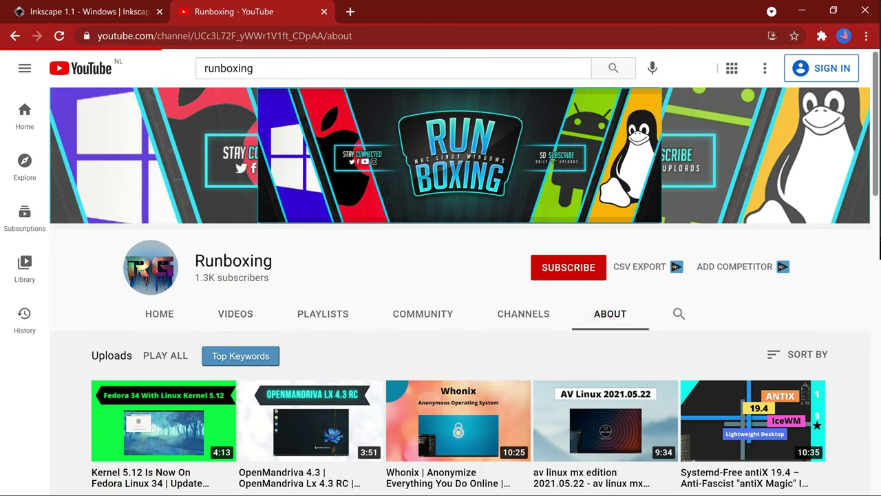
scroll(441, 289, "down", 3)
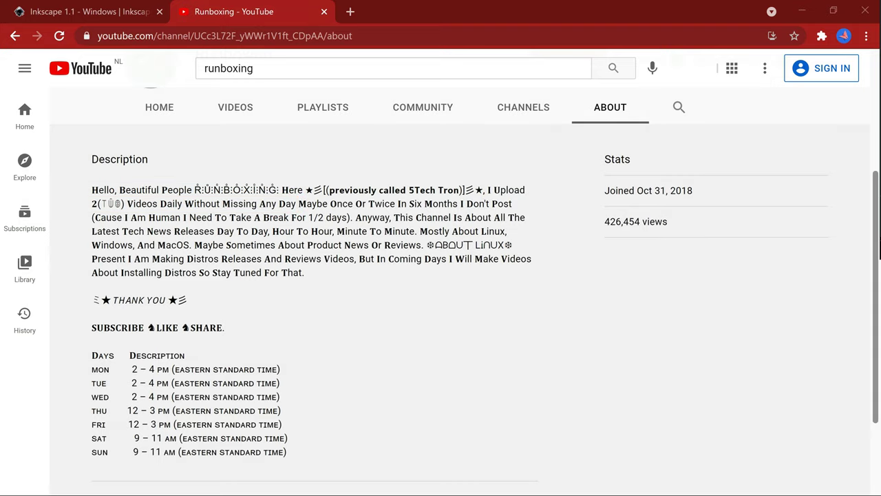
scroll(440, 275, "up", 3)
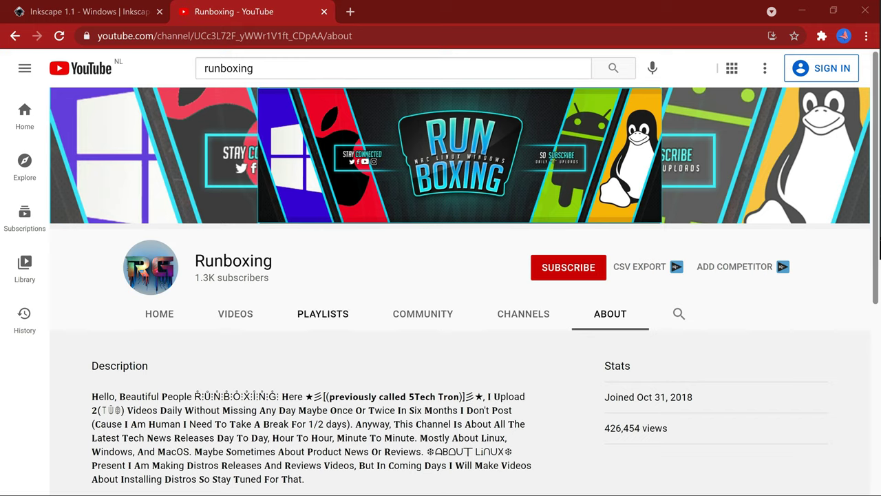
left_click(229, 314)
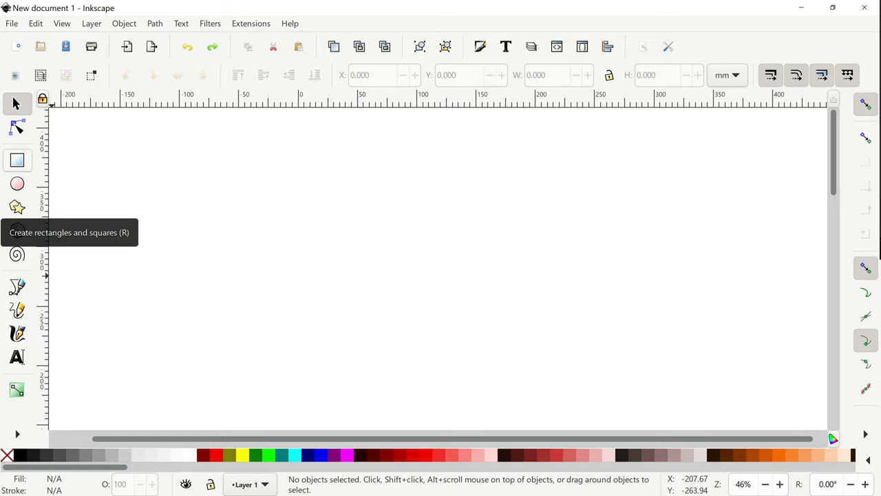
Step: Draw a cyan rectangle about 182 × 172 mm right of the page centre
left_click(17, 160)
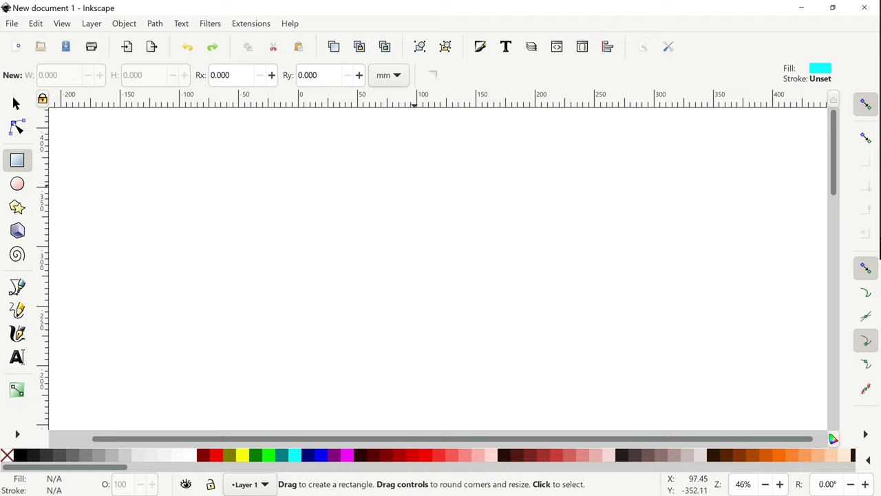
mouse_move(399, 176)
left_mouse_down()
mouse_move(571, 314)
mouse_move(615, 381)
left_mouse_up()
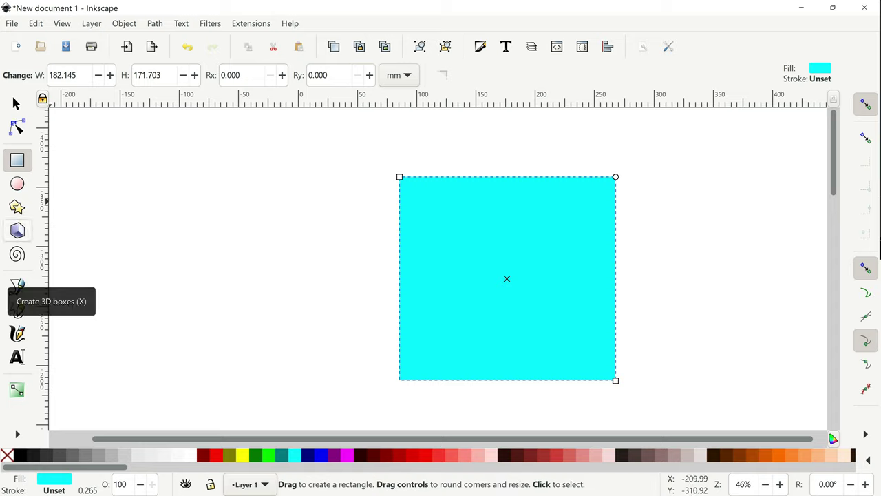
left_click(17, 231)
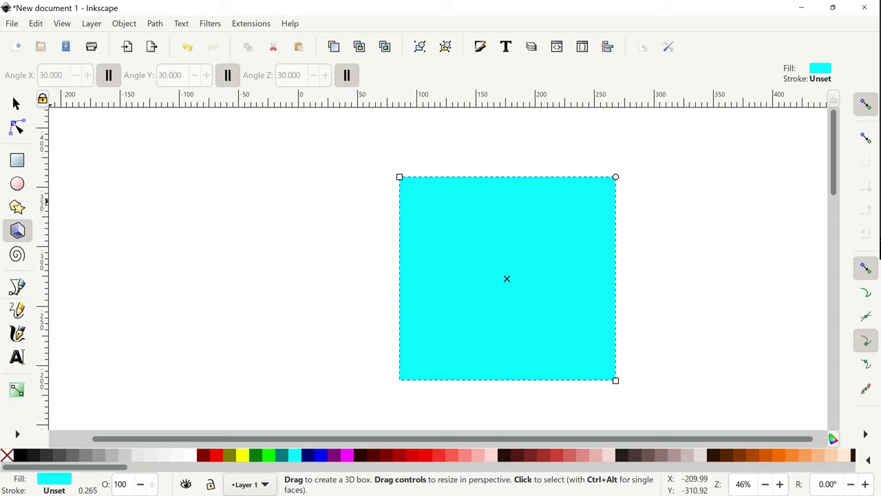
Step: Enable a snapping option, draw a 3D box from the rectangle's corner, then undo it
left_click(17, 434)
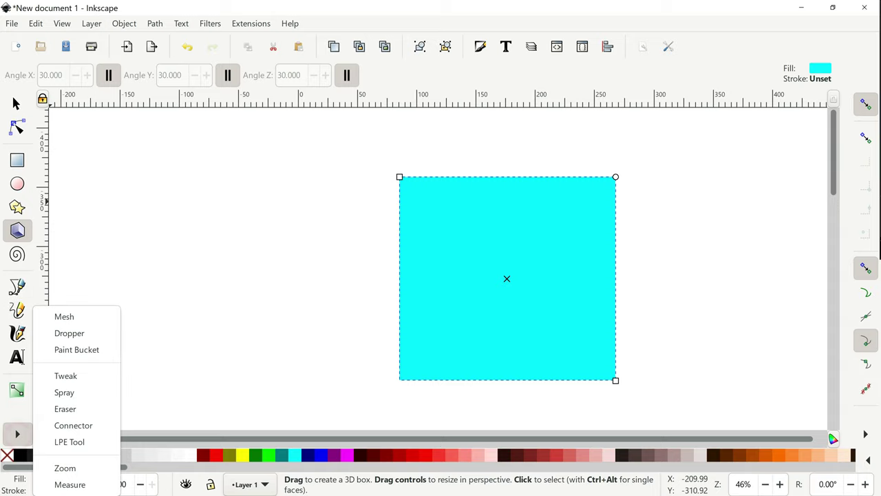
left_click(17, 432)
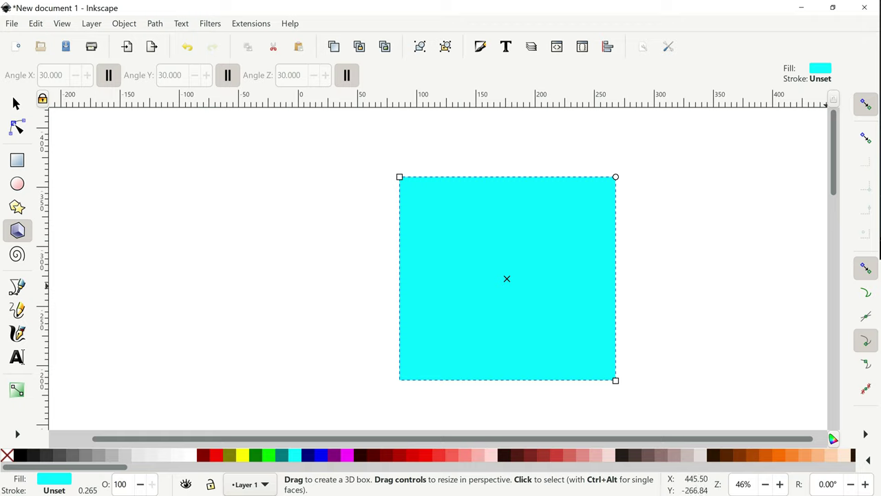
left_click(866, 292)
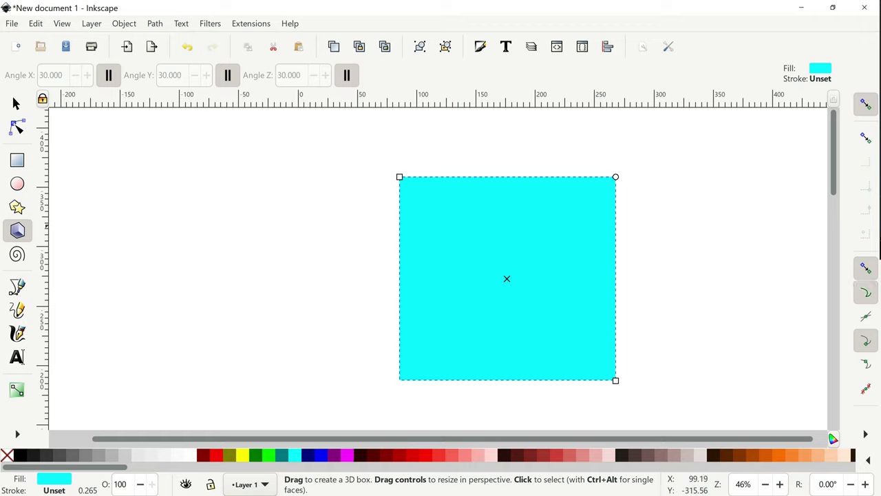
left_click_drag(399, 176, 568, 249)
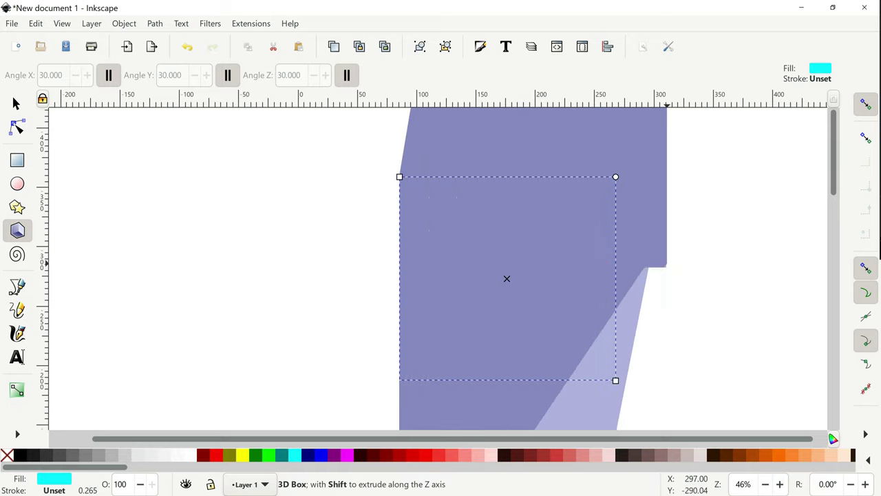
mouse_move(568, 249)
left_mouse_down()
mouse_move(357, 196)
mouse_move(380, 267)
left_mouse_up()
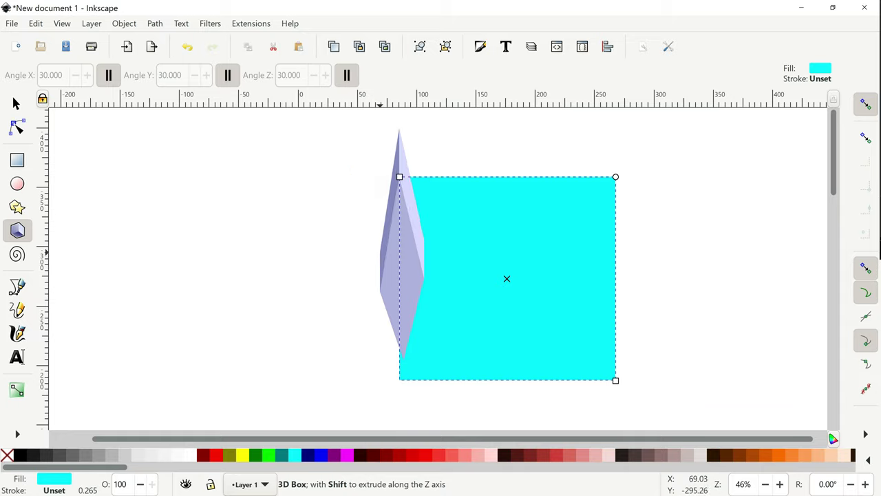
mouse_move(381, 253)
left_mouse_down()
mouse_move(371, 246)
mouse_move(389, 253)
mouse_move(335, 260)
mouse_move(333, 268)
left_mouse_up()
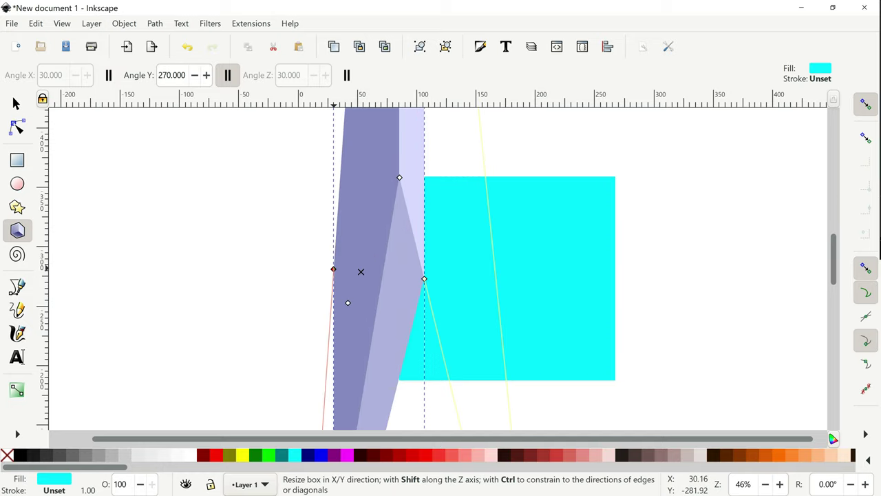
key("ctrl+z")
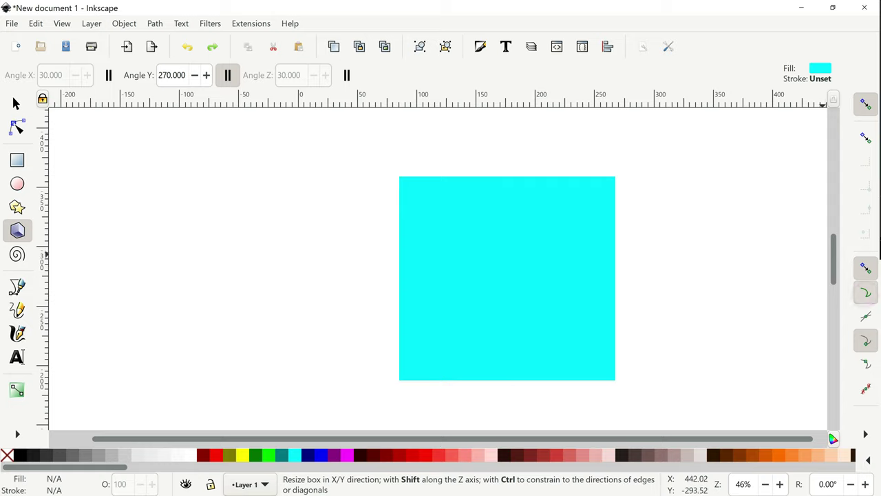
Step: Change snapping options, draw a 3D box along the rectangle's right edge, then undo everything
left_click(867, 292)
left_click(867, 340)
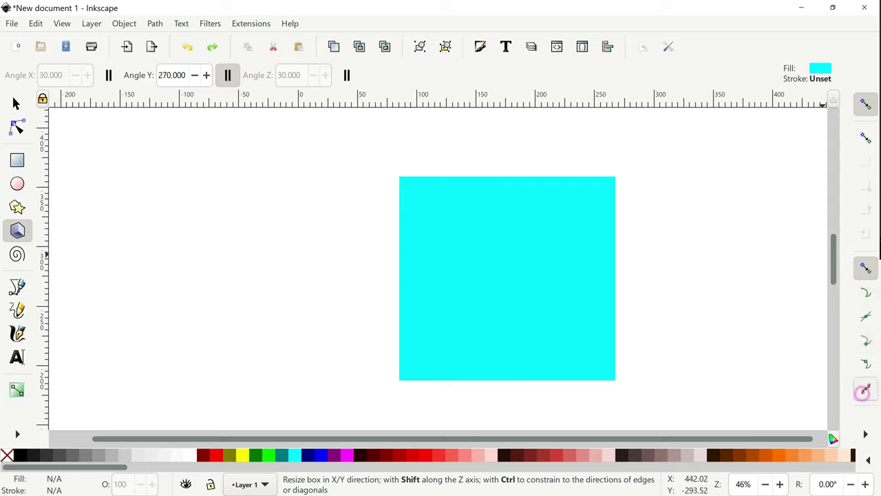
left_click(866, 388)
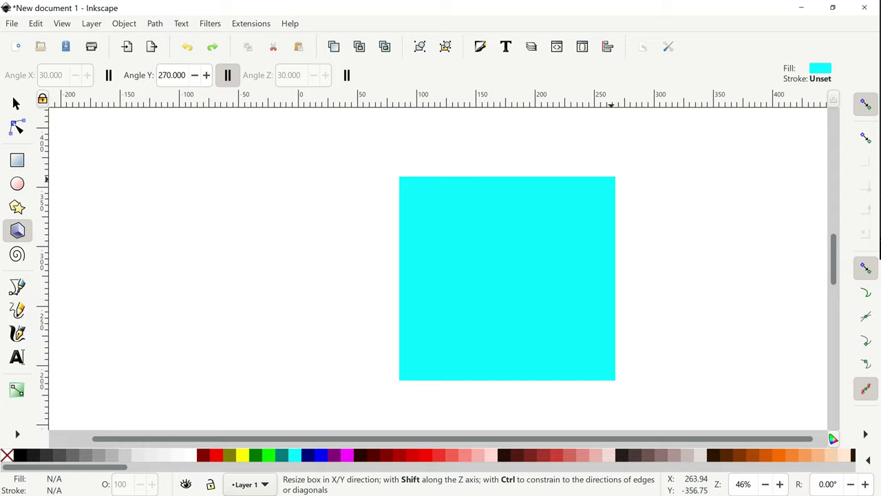
left_click_drag(612, 180, 473, 238)
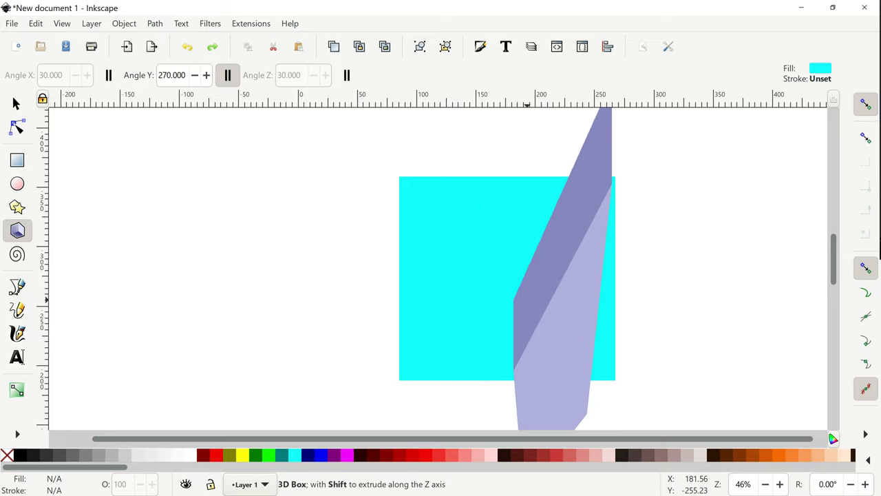
mouse_move(472, 237)
left_mouse_down()
mouse_move(836, 390)
mouse_move(573, 427)
left_mouse_up()
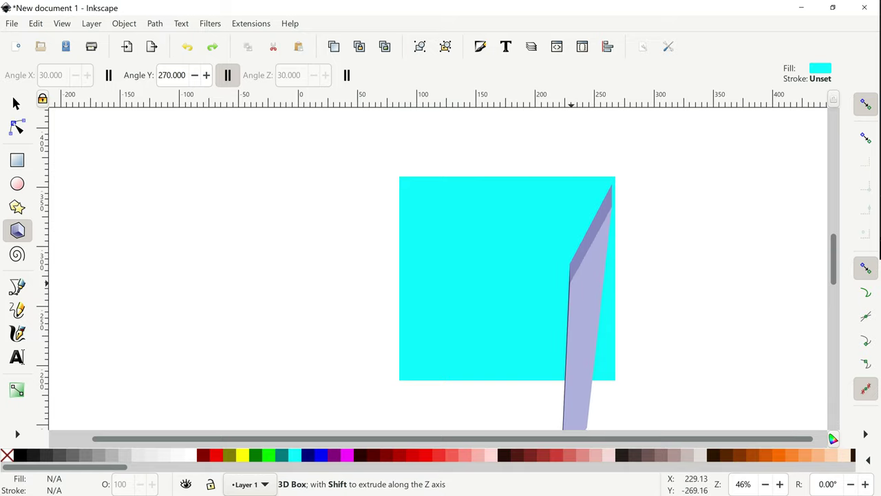
mouse_move(572, 427)
left_mouse_down()
mouse_move(588, 482)
mouse_move(567, 493)
left_mouse_up()
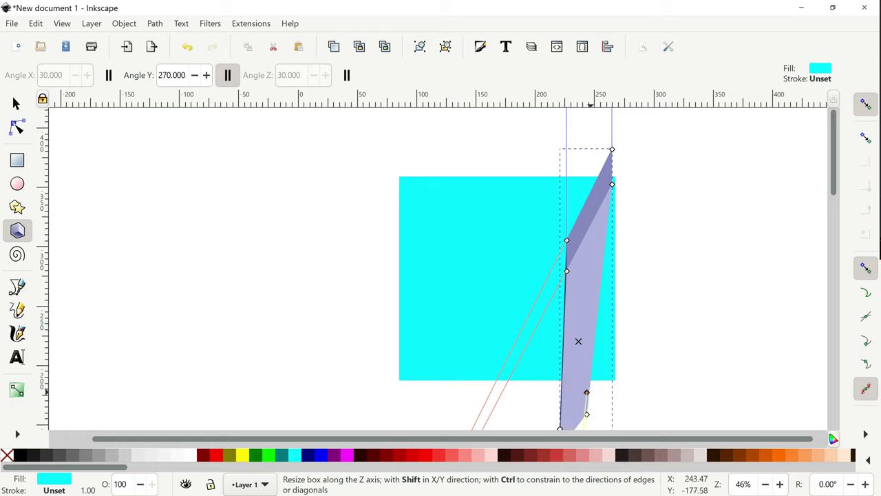
left_click_drag(587, 392, 601, 263)
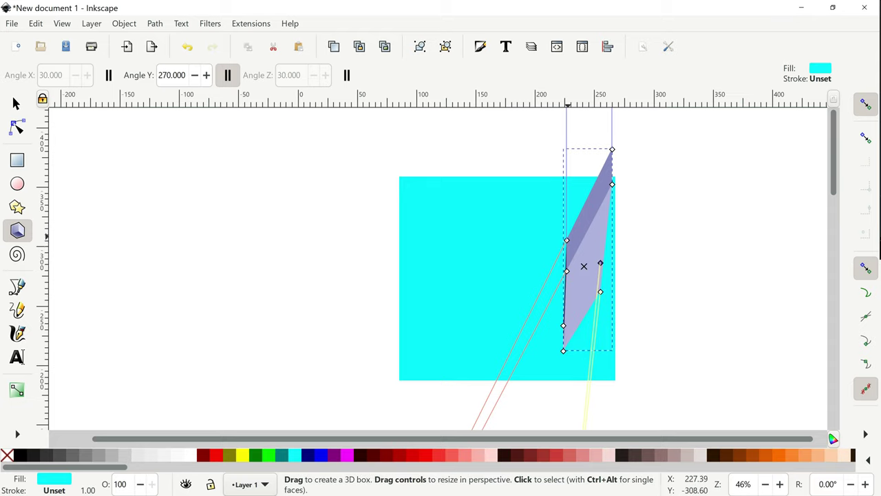
mouse_move(566, 241)
left_mouse_down()
mouse_move(536, 235)
mouse_move(552, 252)
left_mouse_up()
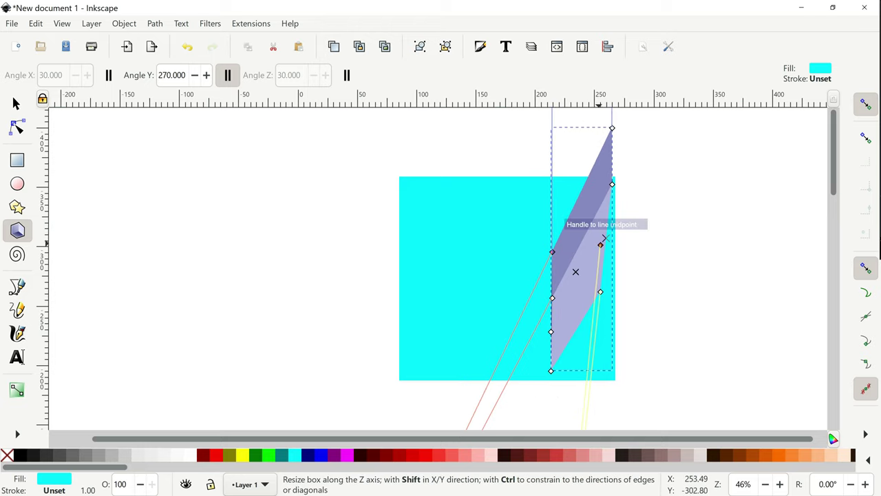
left_click_drag(601, 245, 600, 249)
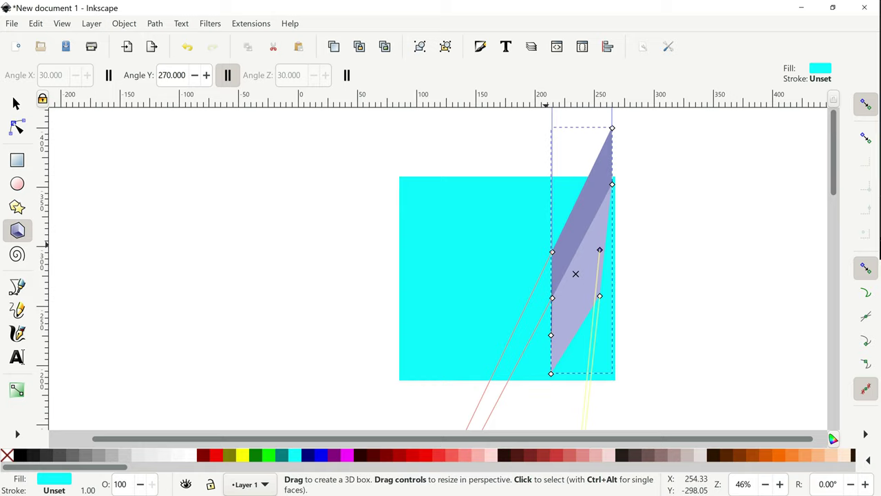
key("ctrl+z")
key("ctrl+z")
key("ctrl+z")
key("ctrl+z")
key("ctrl+z")
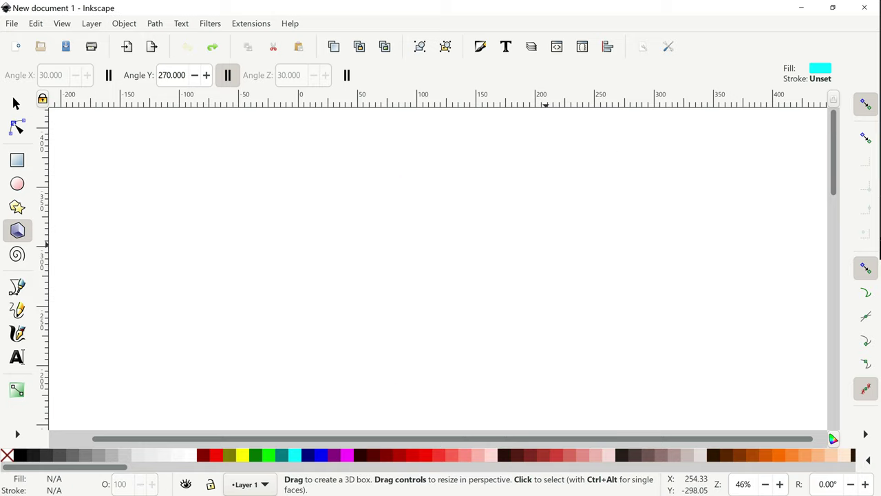
Step: Redo to restore the cyan rectangle and move it with the Selector tool
key("ctrl+shift+z")
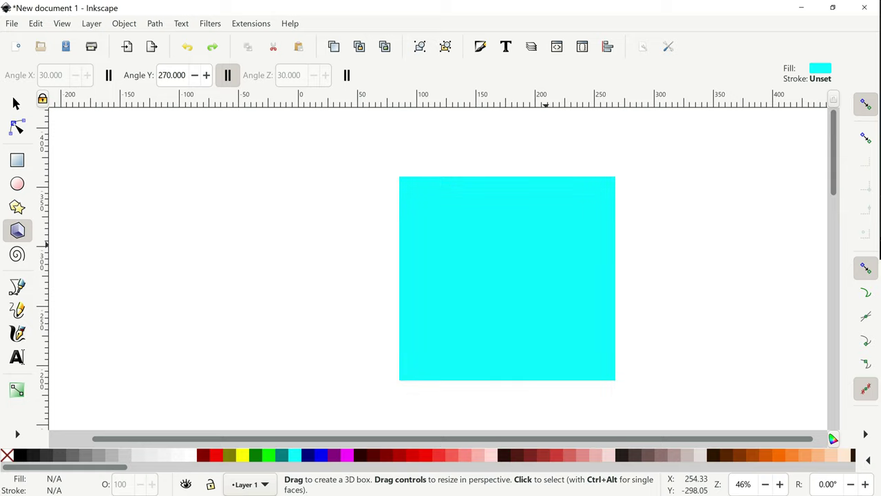
left_click(16, 103)
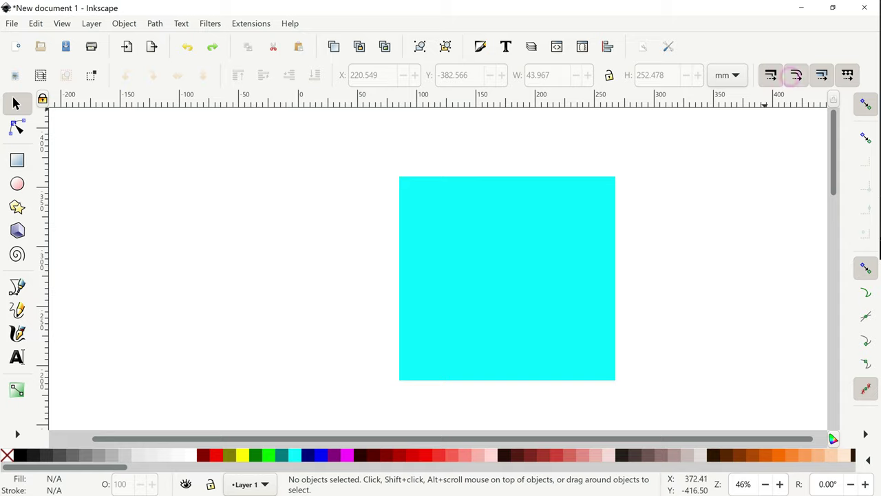
left_click(464, 195)
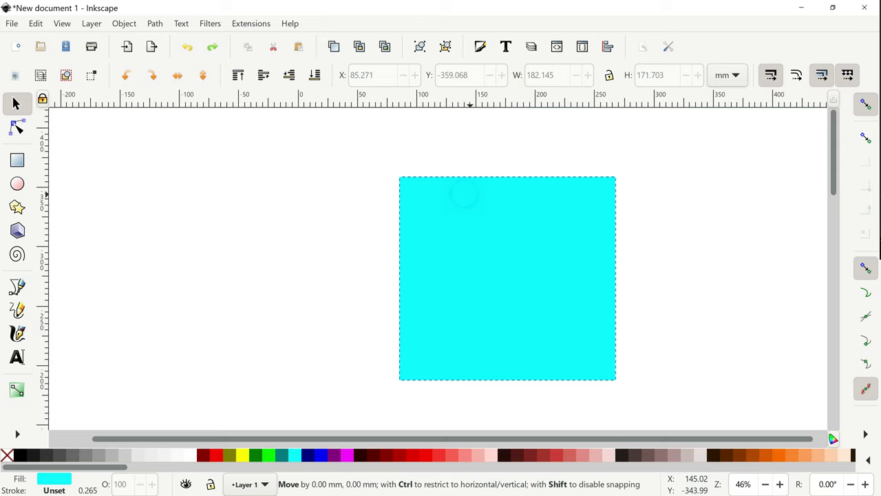
mouse_move(465, 195)
left_mouse_down()
mouse_move(498, 213)
mouse_move(404, 190)
left_mouse_up()
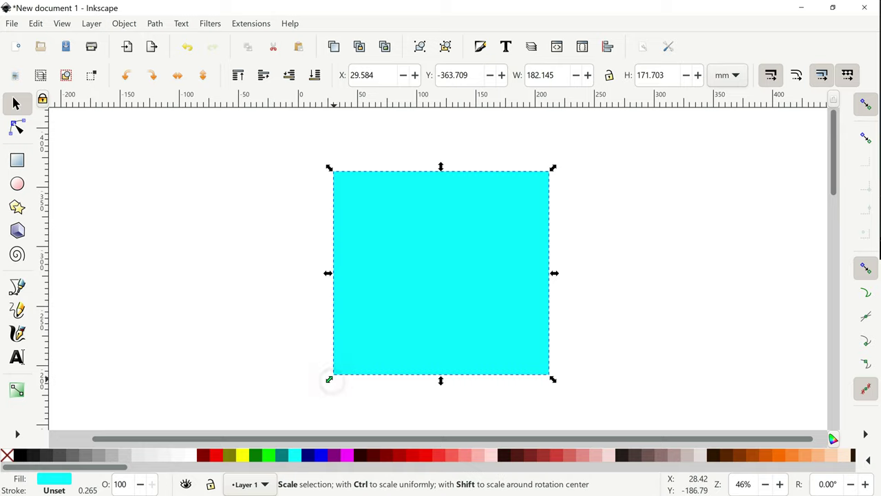
Step: Shrink the cyan rectangle to about 150.8 × 129.4 mm and lower it to the bottom
left_click_drag(329, 378, 371, 324)
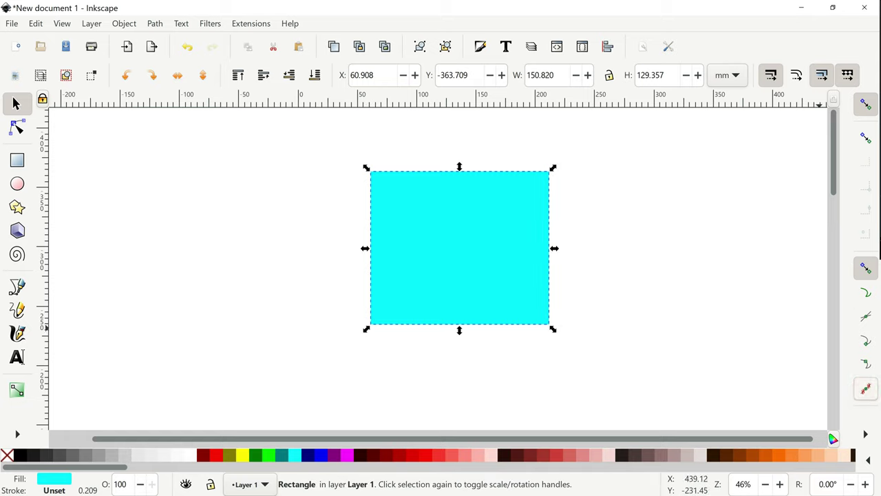
left_click(833, 438)
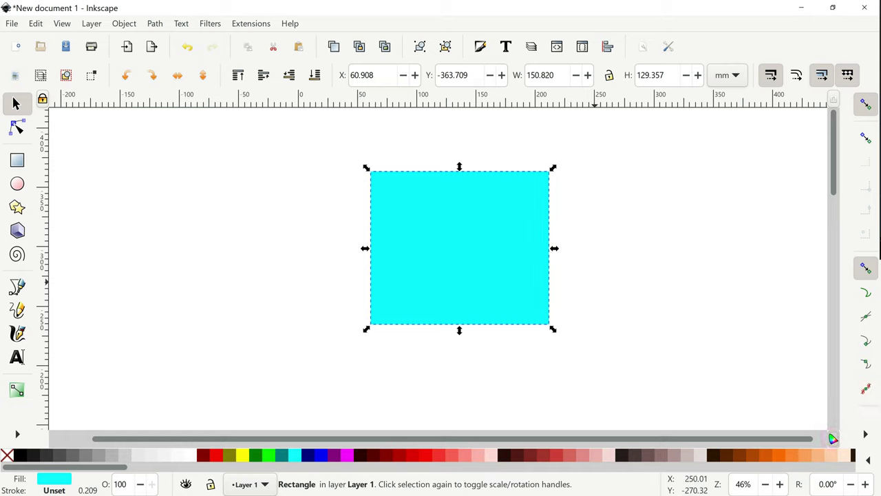
left_click_drag(510, 251, 507, 250)
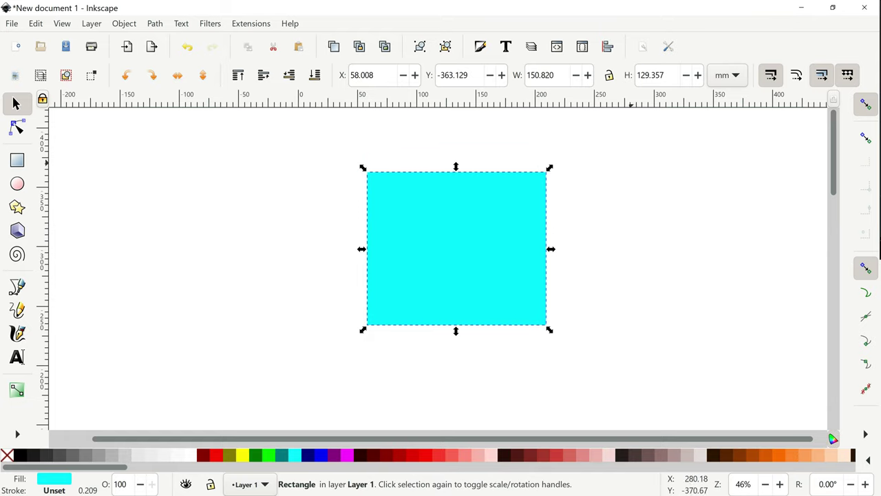
left_click(315, 75)
Step: In Text and Font, expand the Position, Capitals, Numeric, East Asian and Feature Settings sections
left_click(506, 47)
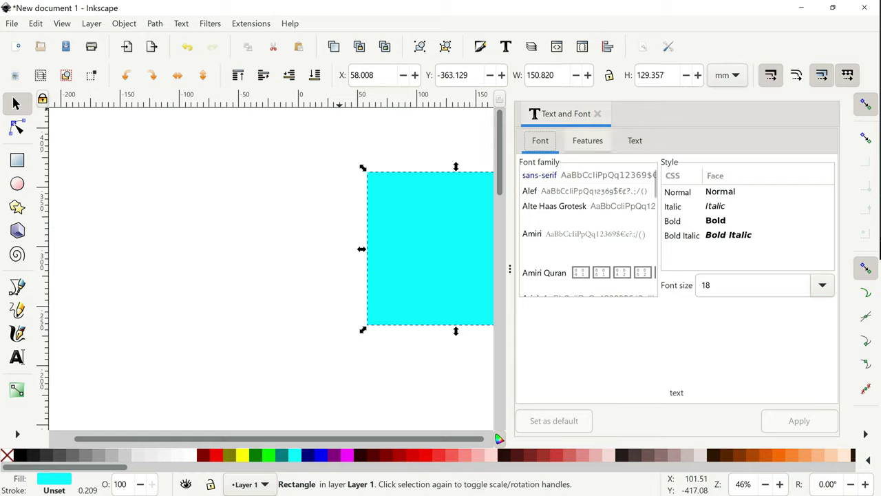
left_click(587, 140)
left_click(635, 140)
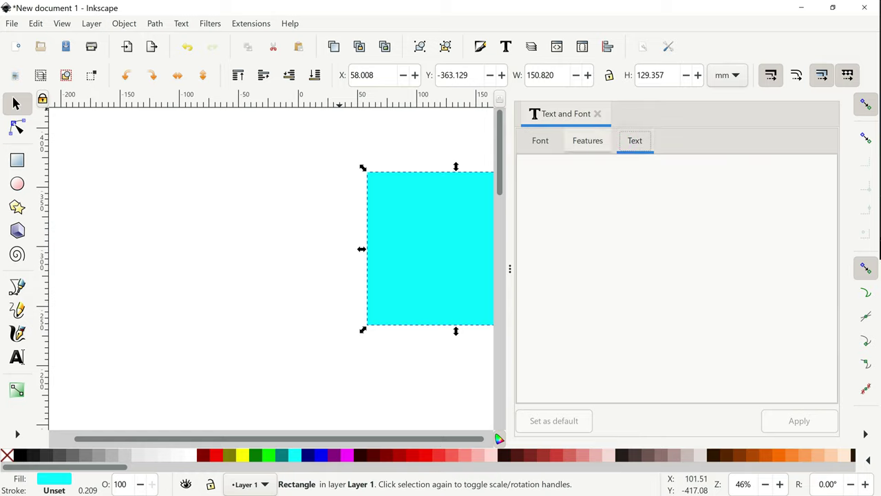
left_click(587, 141)
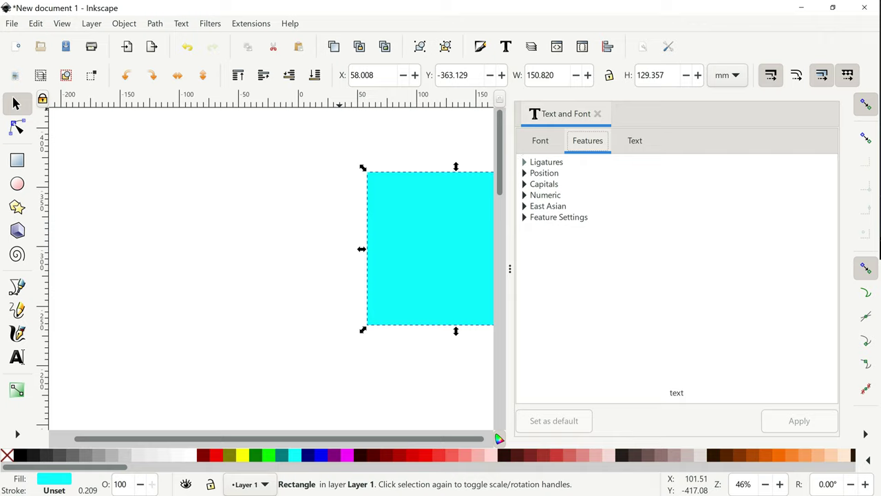
left_click(525, 161)
left_click(525, 162)
left_click(525, 173)
left_click(525, 198)
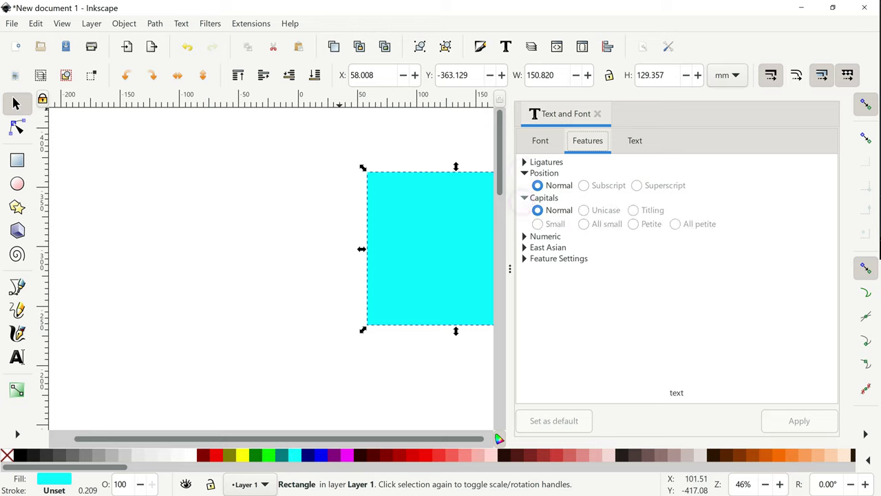
left_click(525, 236)
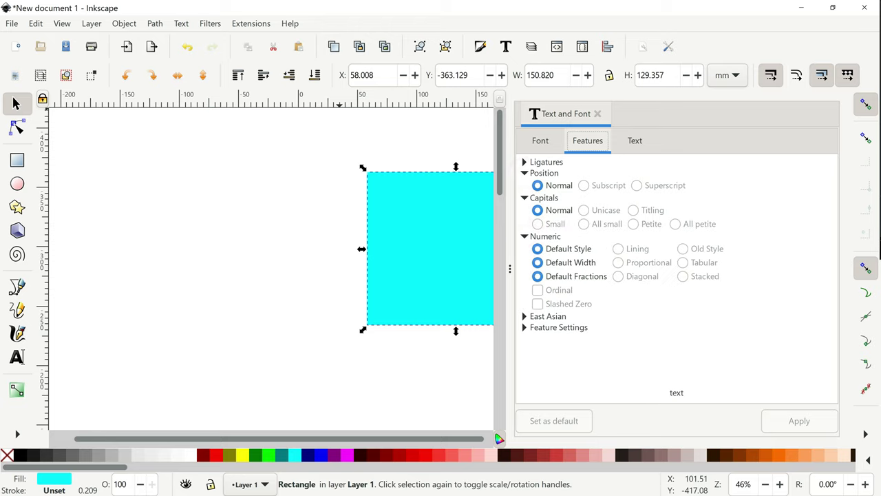
left_click(525, 317)
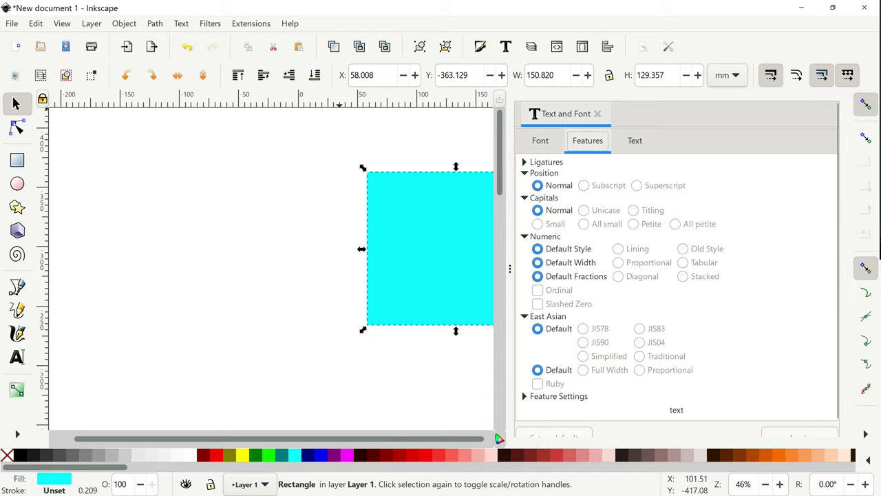
left_click(525, 396)
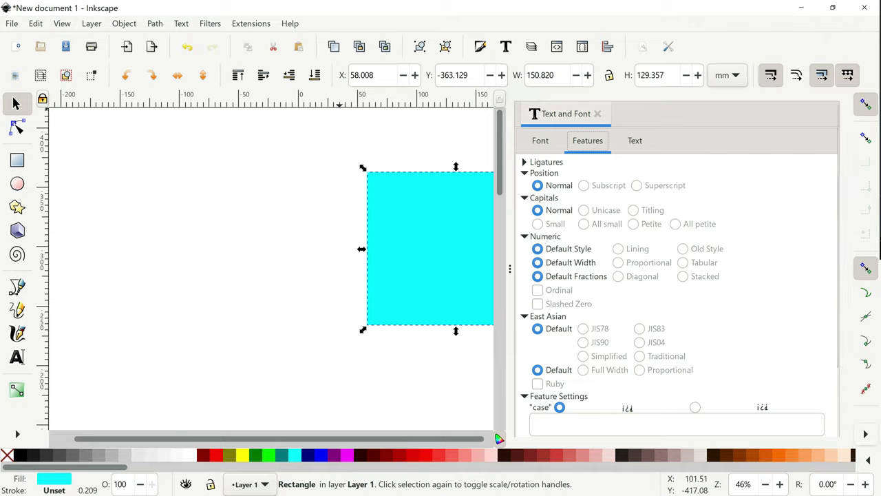
Step: Turn off stroke-width scaling, close Text and Font, and deselect the rectangle
left_click(866, 434)
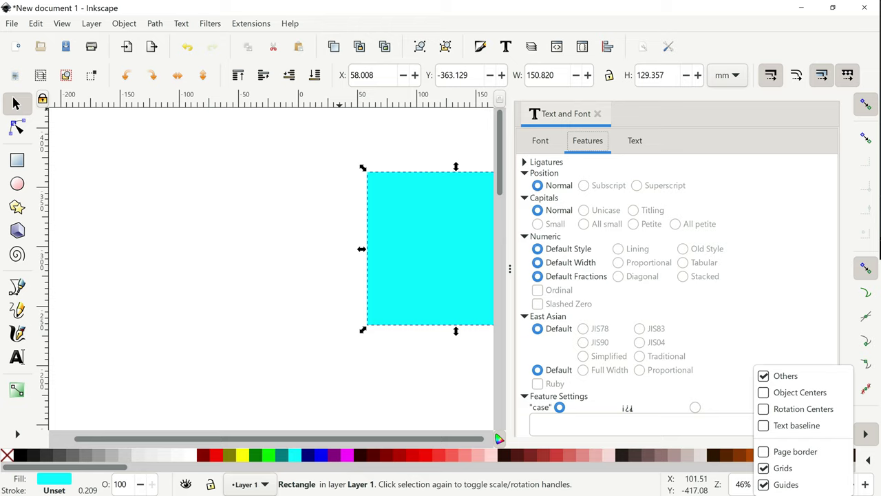
key("Escape")
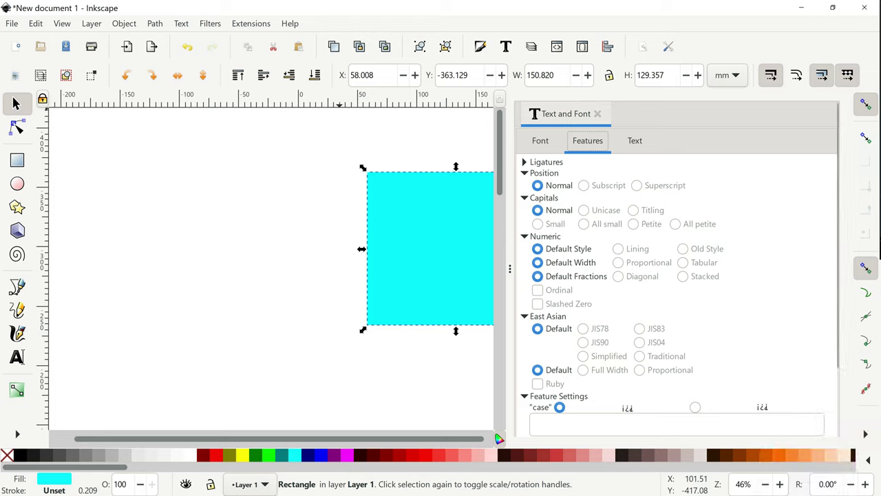
left_click(771, 75)
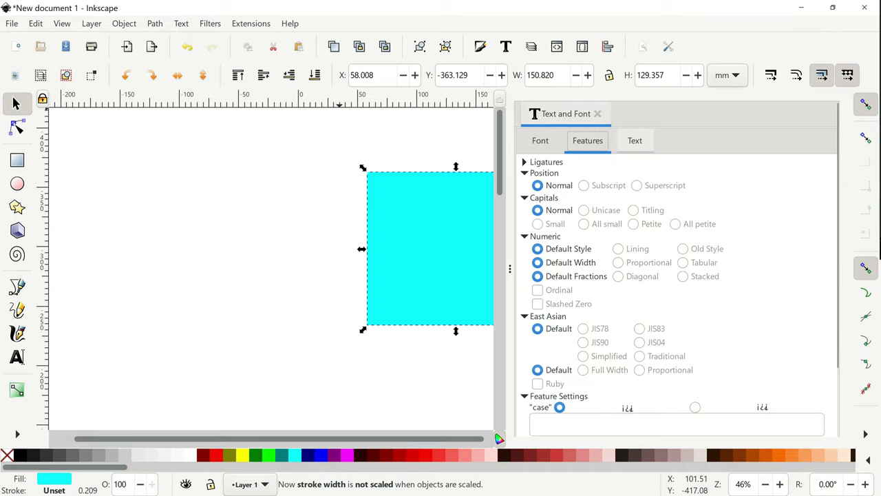
left_click(597, 114)
left_click(548, 142)
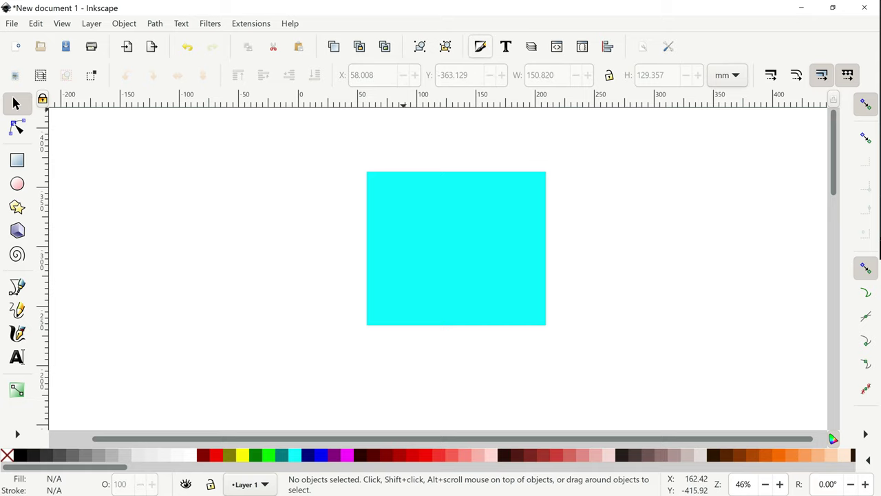
Step: Select the Text tool with sans-serif Normal 30 pt, then close the Text and Font dialog
left_click(507, 45)
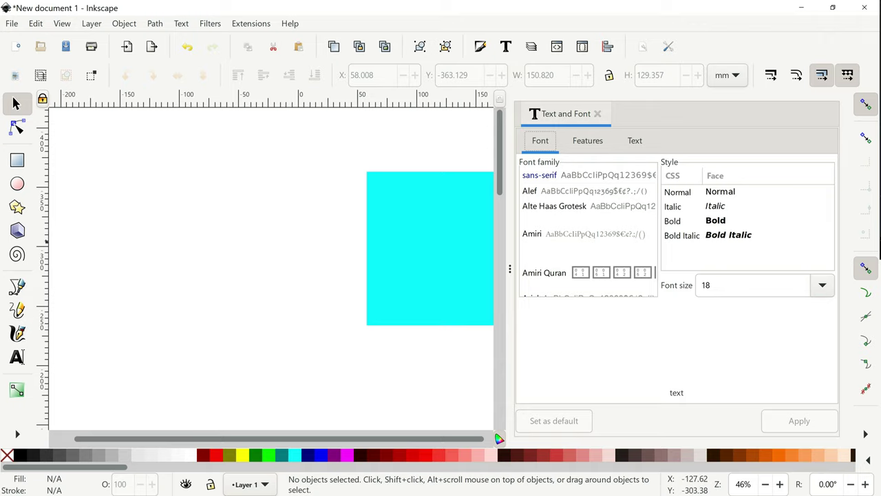
left_click(17, 357)
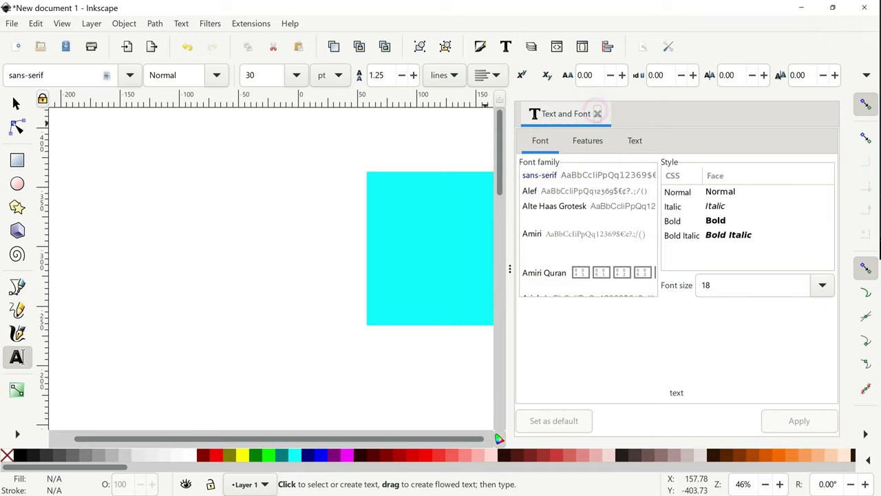
left_click(598, 114)
Step: Type RUNBOXING inside the cyan rectangle and select the whole word
left_click(424, 249)
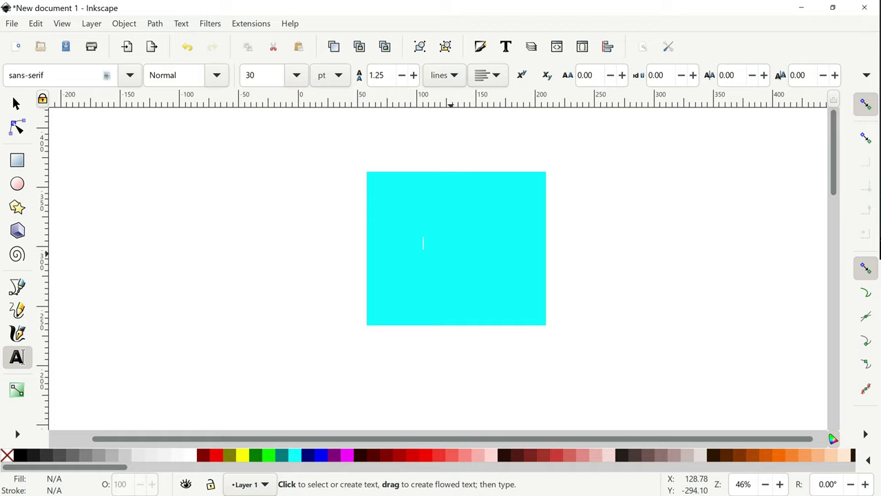
type("RUNBOXIN")
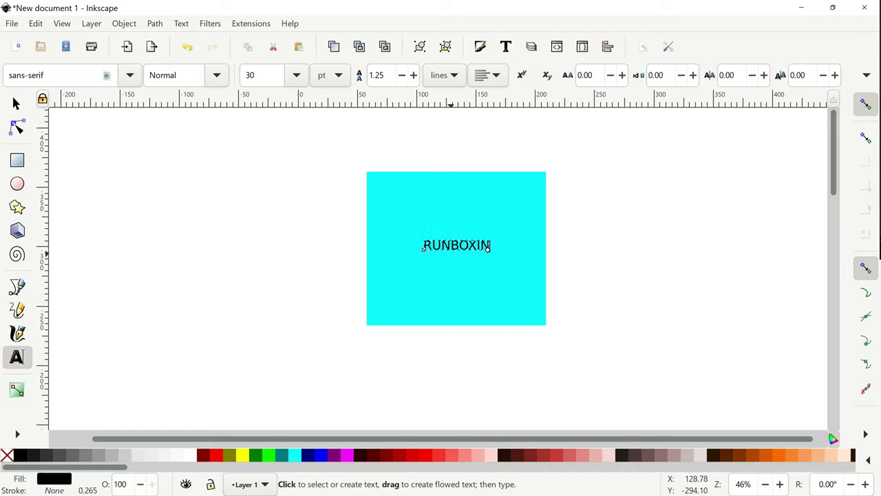
type("G")
double_click(497, 247)
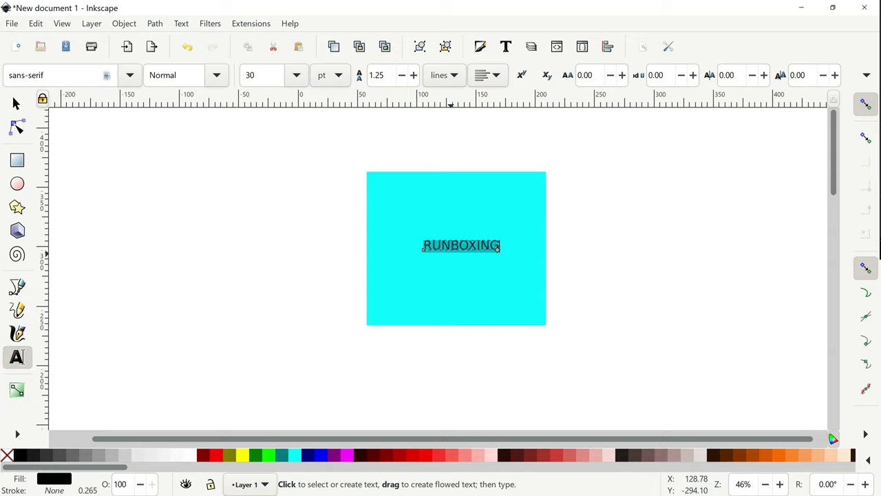
Step: Try the SimSun-ExtB font family on RUNBOXING
left_click(130, 75)
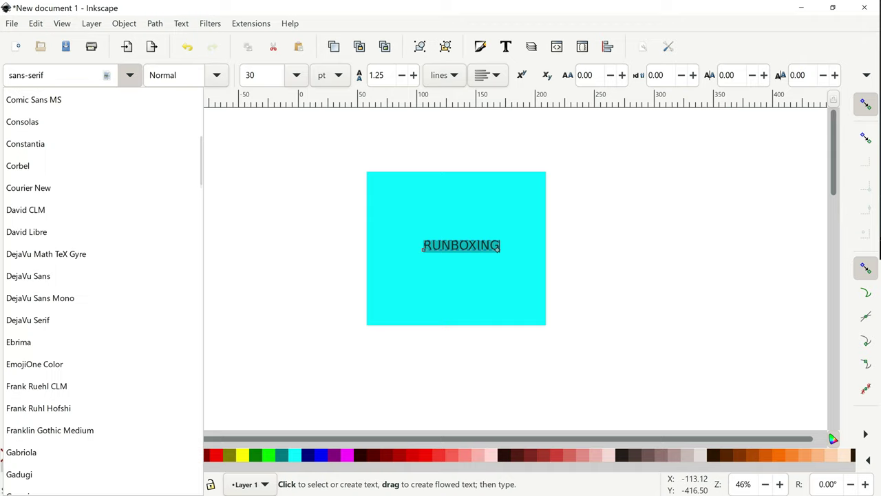
scroll(103, 276, "down", 10)
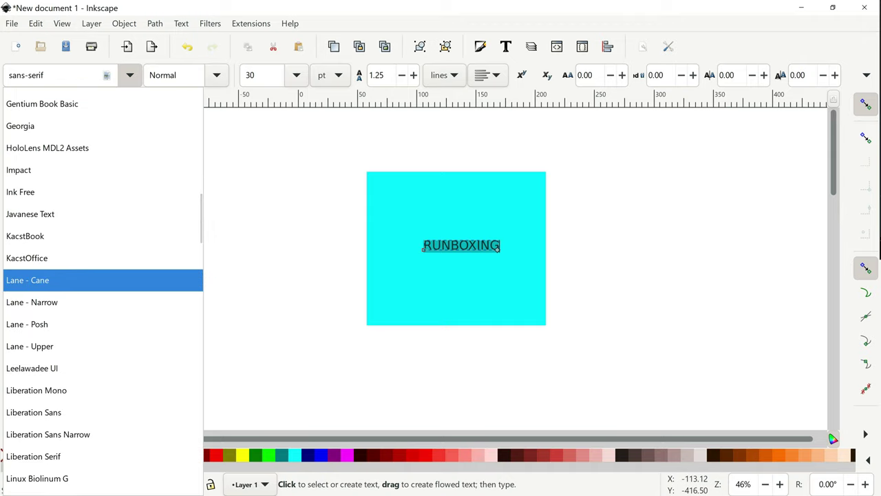
scroll(104, 296, "down", 4)
scroll(103, 303, "down", 5)
scroll(104, 310, "down", 5)
scroll(104, 317, "down", 3)
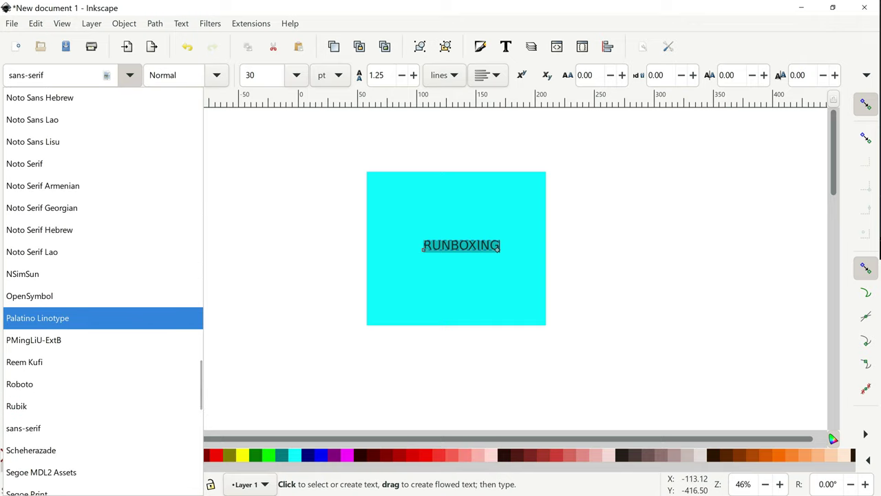
scroll(103, 320, "down", 3)
scroll(103, 320, "down", 4)
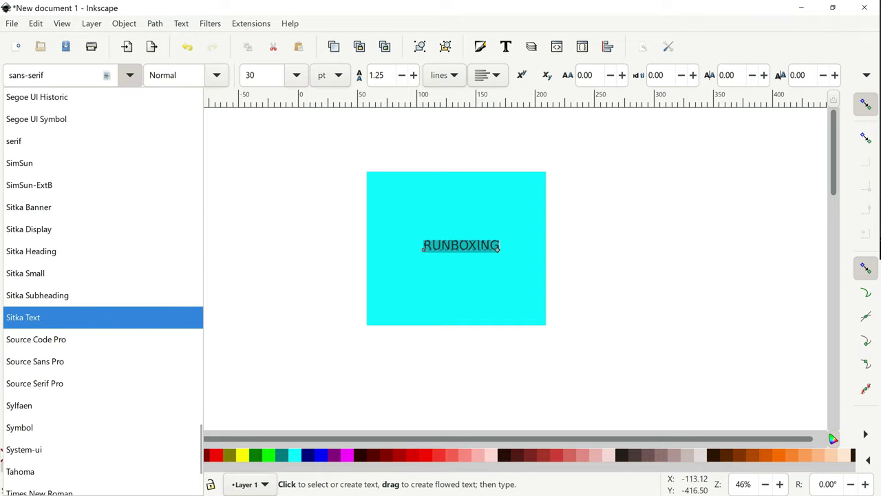
scroll(104, 314, "down", 2)
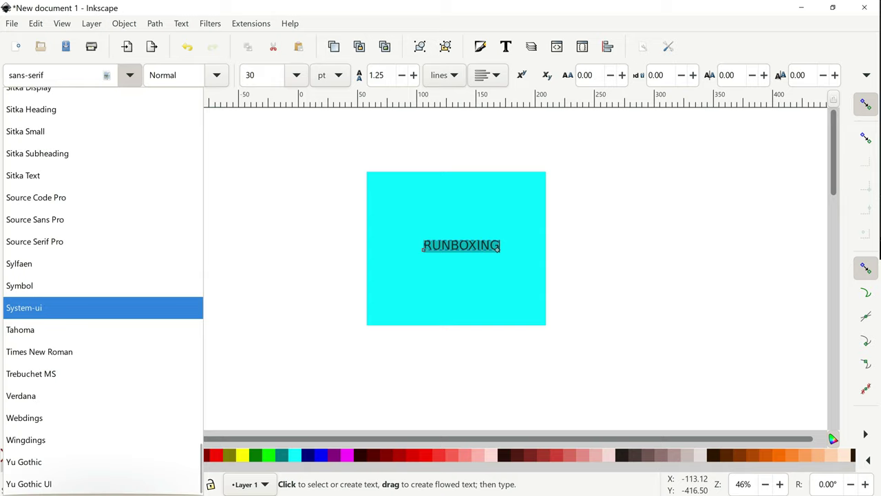
scroll(103, 310, "up", 2)
scroll(103, 310, "up", 1)
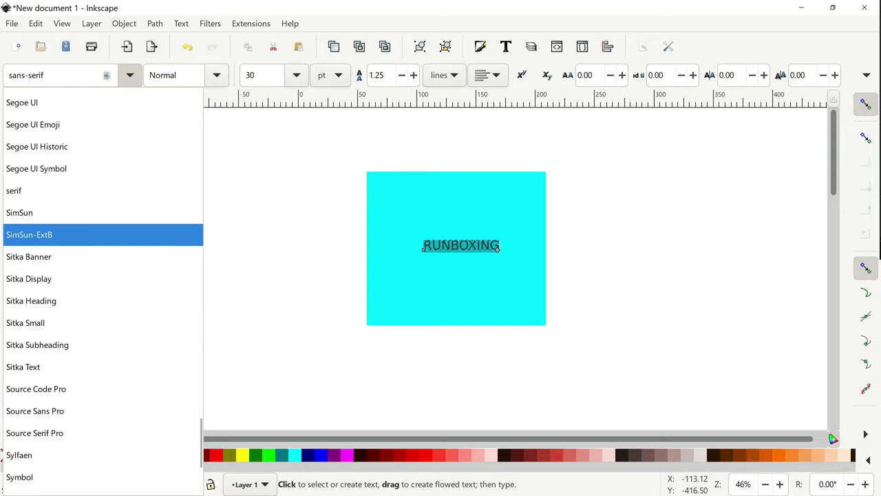
left_click(103, 234)
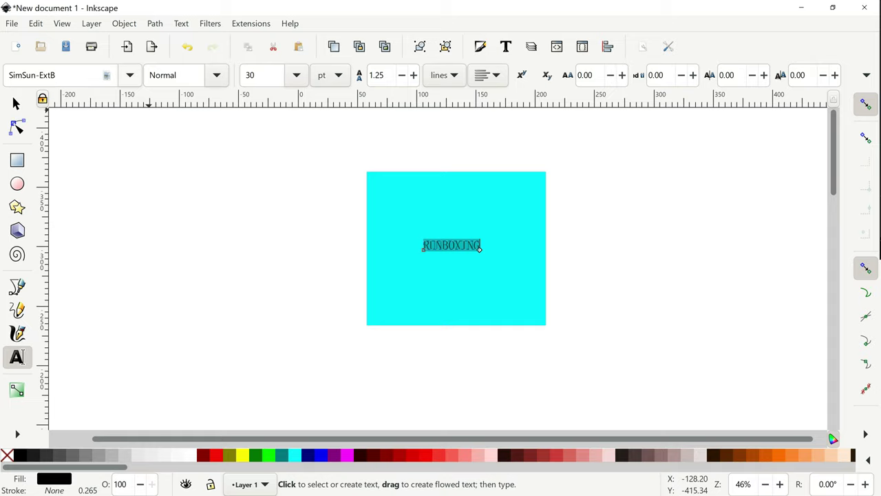
Step: Change the RUNBOXING font family to Impact
left_click(129, 75)
scroll(103, 191, "up", 5)
scroll(103, 191, "up", 3)
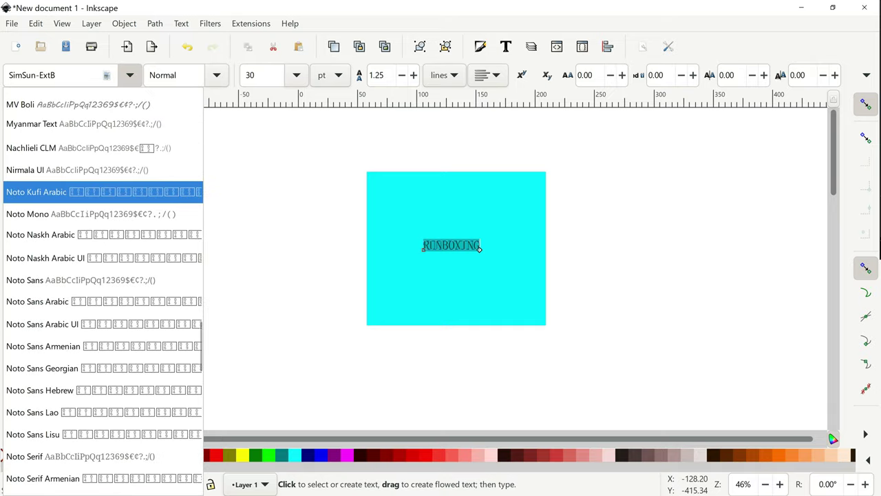
scroll(104, 193, "up", 5)
scroll(103, 193, "up", 5)
scroll(103, 192, "up", 5)
scroll(103, 193, "up", 5)
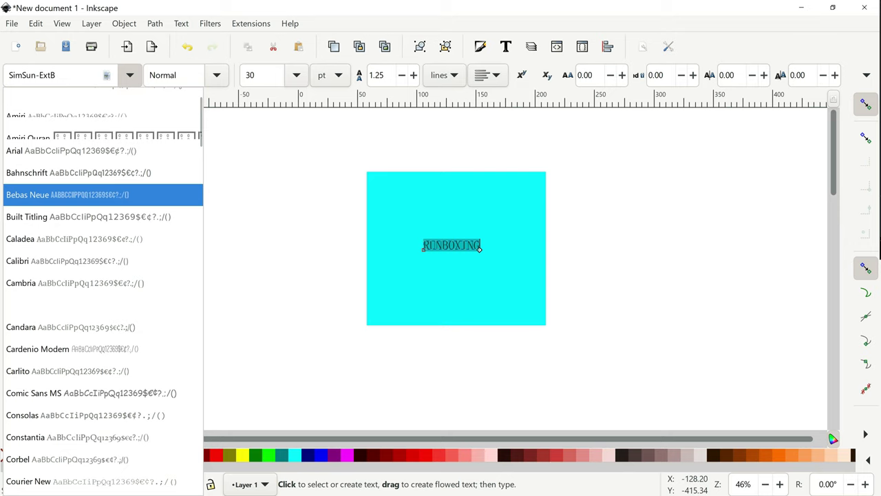
scroll(104, 186, "down", 5)
scroll(103, 186, "down", 2)
scroll(104, 186, "down", 3)
scroll(104, 186, "down", 2)
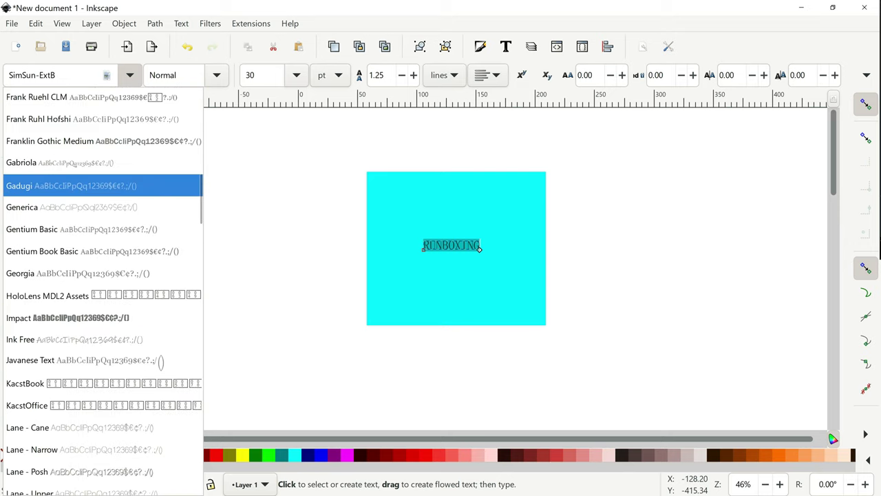
left_click(98, 315)
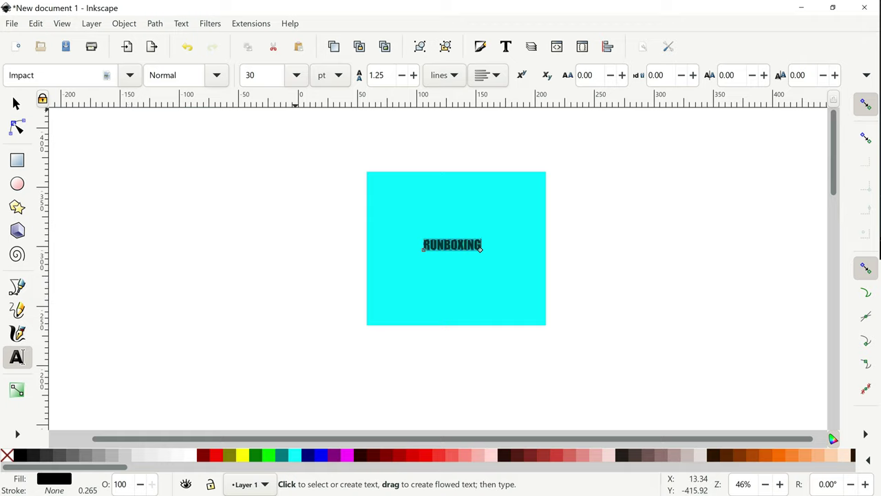
Step: Give RUNBOXING the Impact Condensed style, leaving other text options unchanged, then pick the Spiral tool
left_click(216, 75)
left_click(169, 99)
left_click(867, 75)
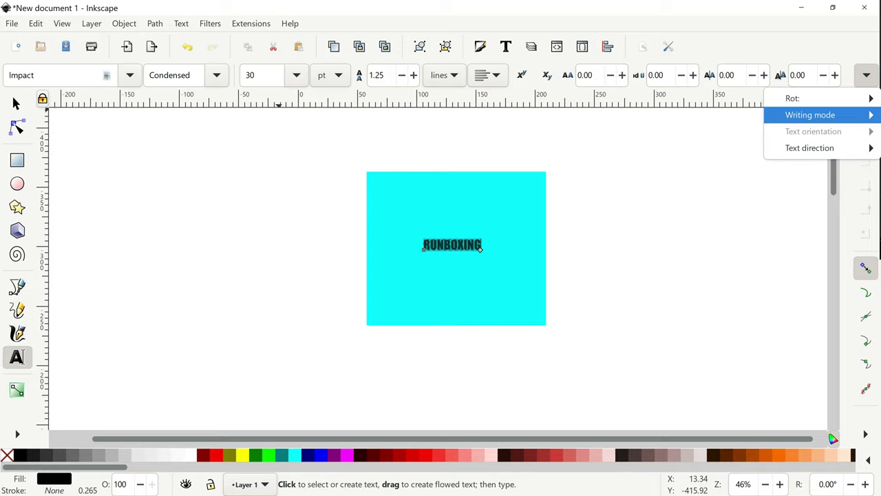
left_click(664, 15)
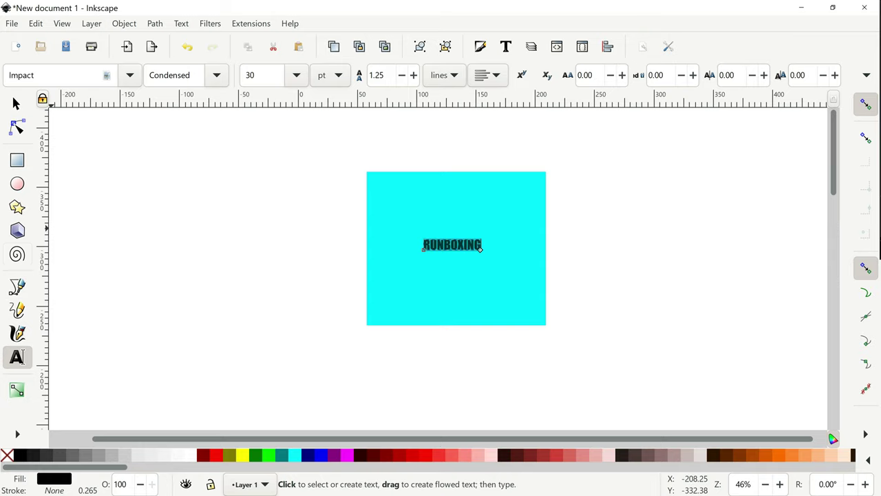
key("i")
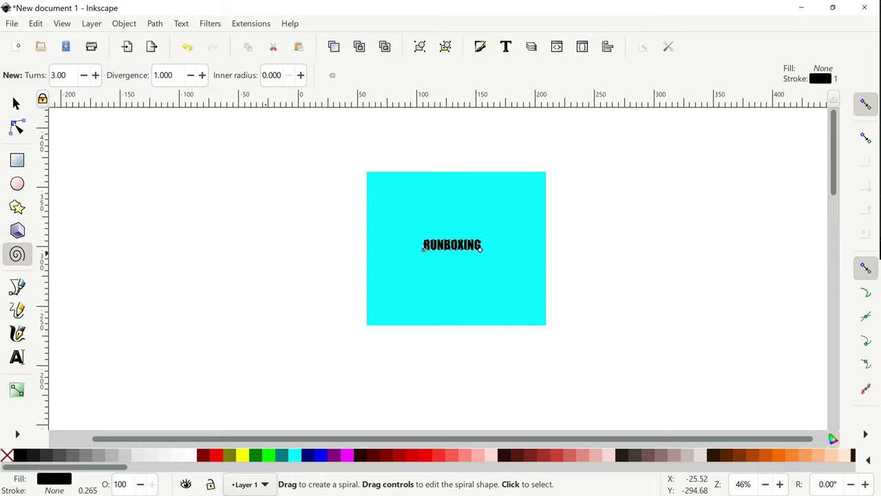
mouse_move(278, 248)
left_mouse_down()
mouse_move(389, 288)
mouse_move(329, 276)
left_mouse_up()
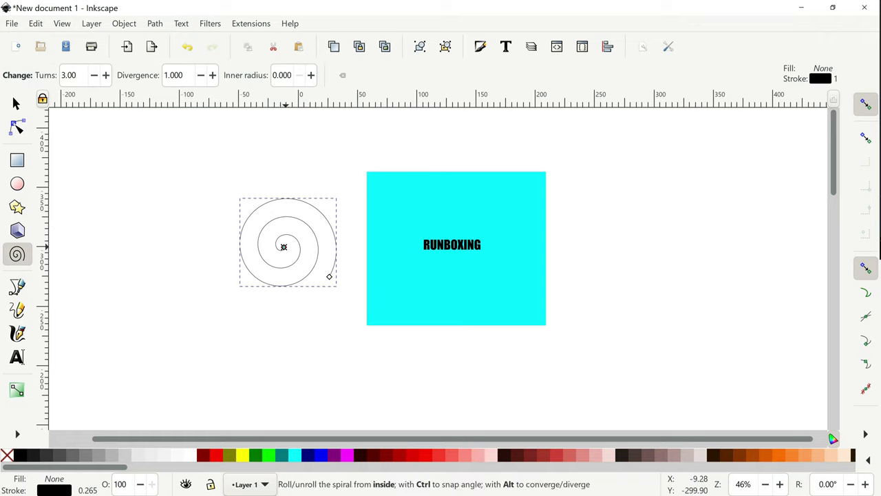
left_click_drag(289, 246, 337, 260)
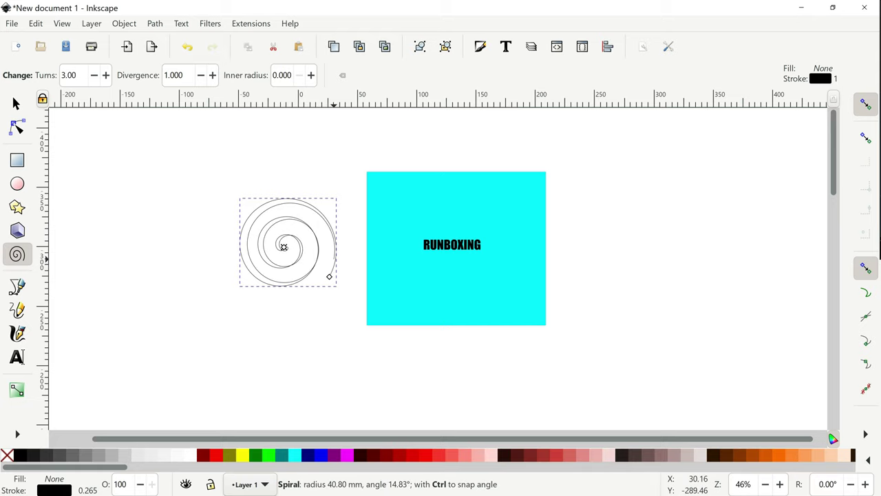
left_click_drag(282, 244, 331, 268)
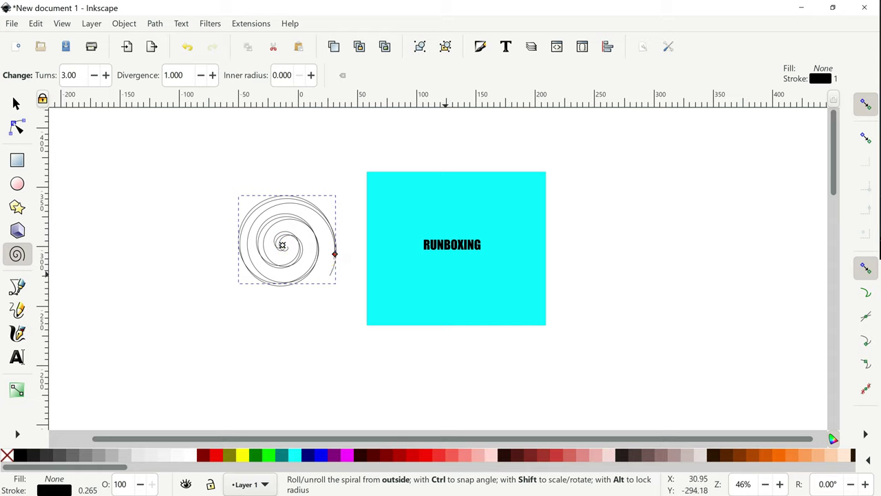
mouse_move(335, 254)
left_mouse_down()
mouse_move(331, 222)
mouse_move(271, 197)
mouse_move(245, 219)
mouse_move(242, 259)
left_mouse_up()
key("ctrl+z")
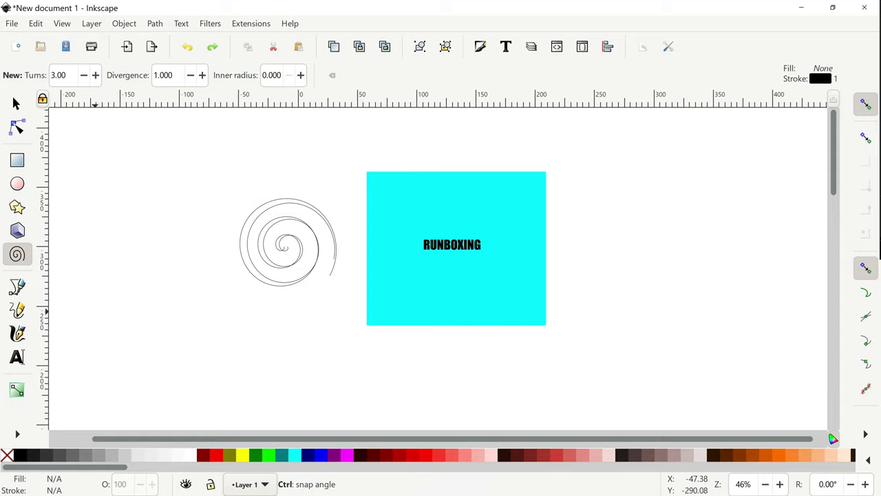
key("ctrl+z")
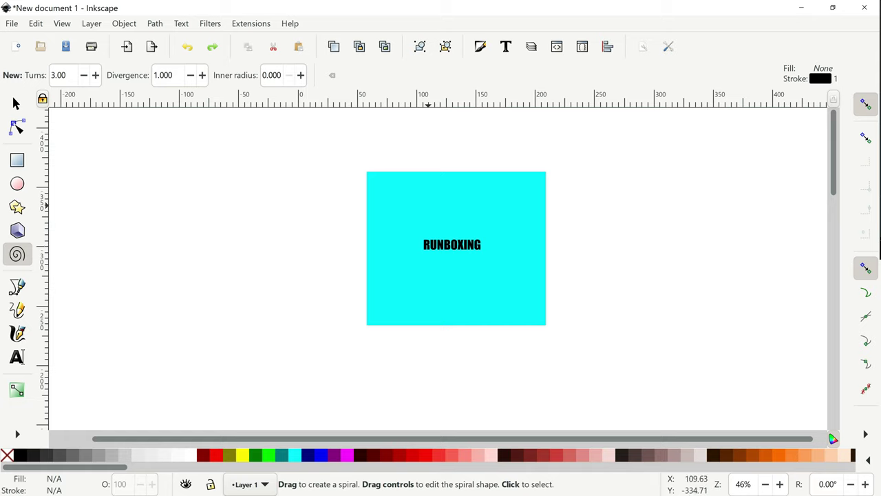
Step: Draw a large bright green spiral over the cyan square and unroll its inner end
left_click_drag(435, 214, 511, 287)
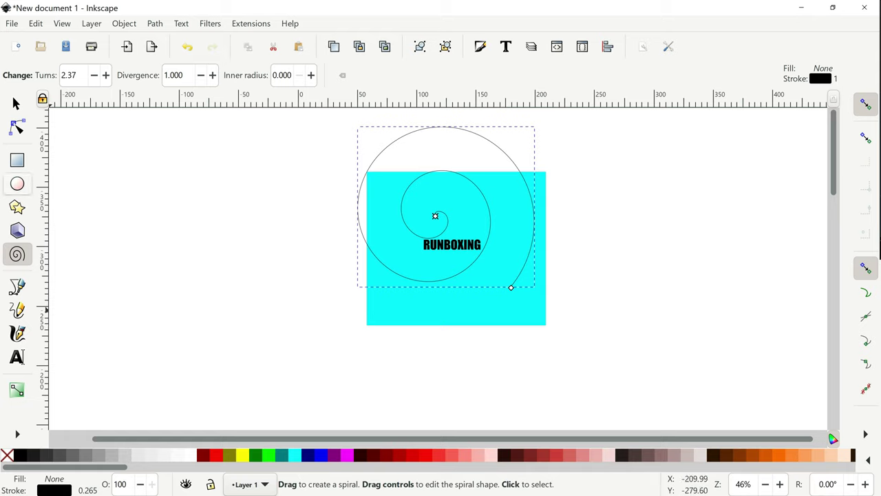
left_click(17, 184)
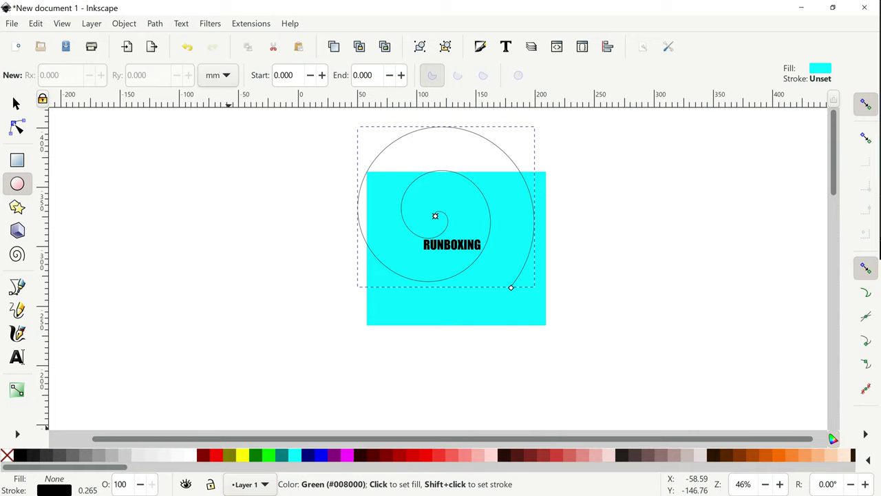
left_click(269, 455)
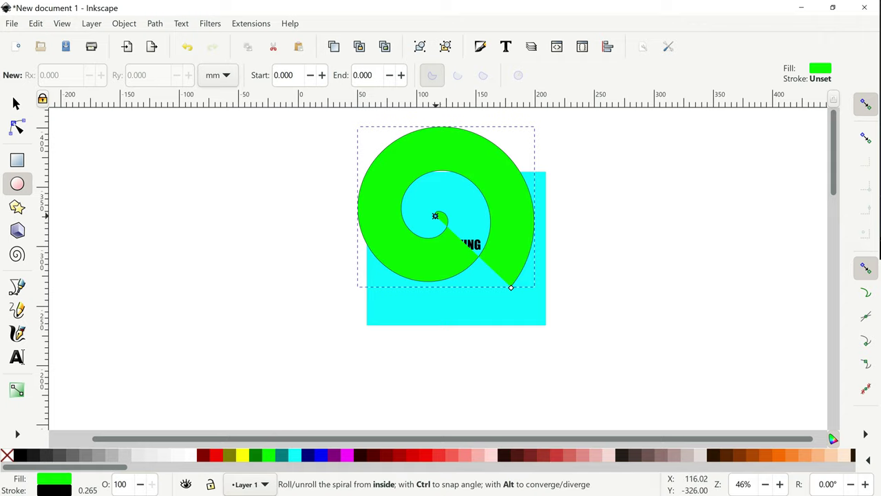
mouse_move(436, 216)
left_mouse_down()
mouse_move(443, 236)
mouse_move(412, 233)
mouse_move(401, 204)
mouse_move(418, 178)
mouse_move(474, 187)
mouse_move(475, 261)
mouse_move(431, 283)
mouse_move(484, 197)
mouse_move(421, 175)
mouse_move(407, 186)
mouse_move(408, 230)
mouse_move(436, 238)
mouse_move(442, 213)
mouse_move(436, 216)
mouse_move(446, 228)
mouse_move(431, 239)
left_mouse_up()
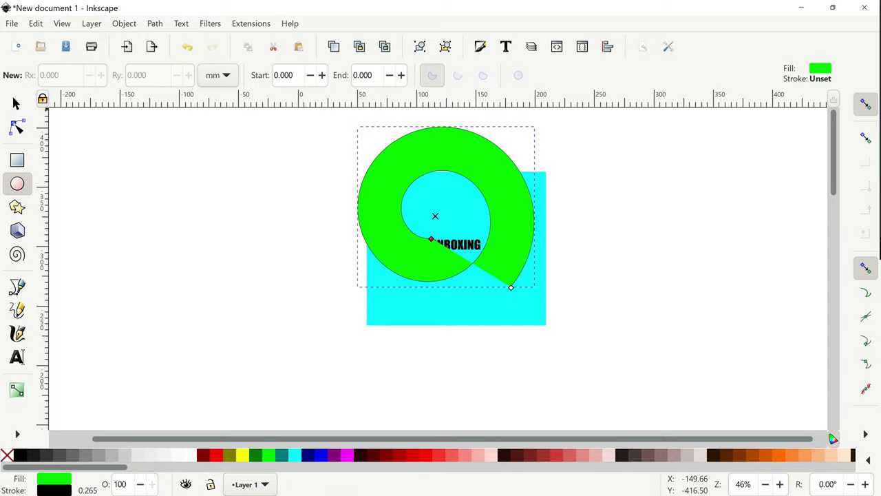
Step: Centre the spiral on the square around RUNBOXING and clear the selection
left_click(14, 103)
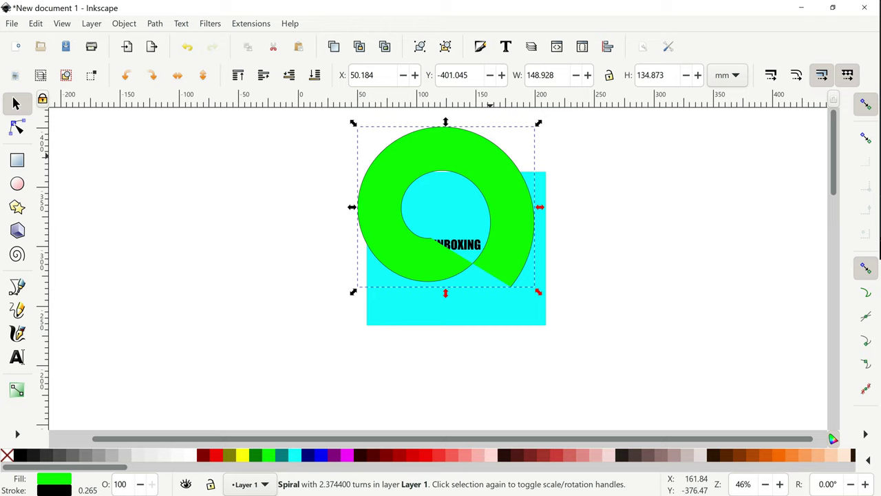
left_click_drag(484, 159, 495, 199)
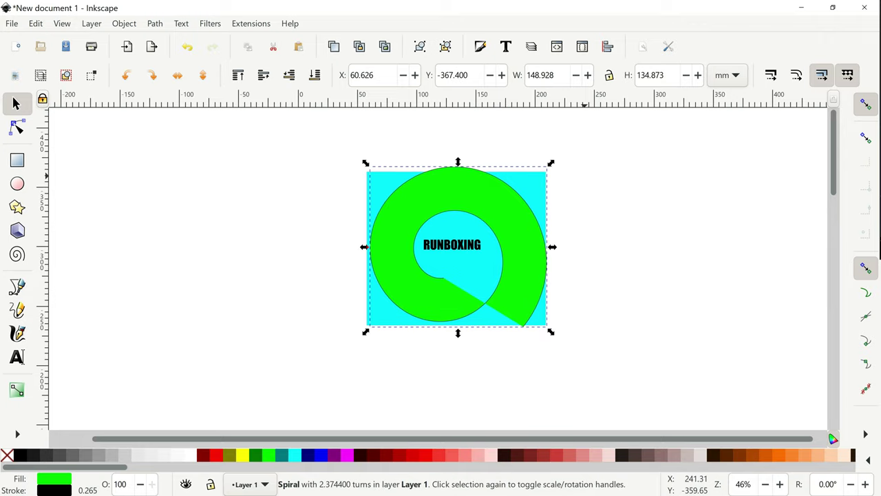
left_click(585, 176)
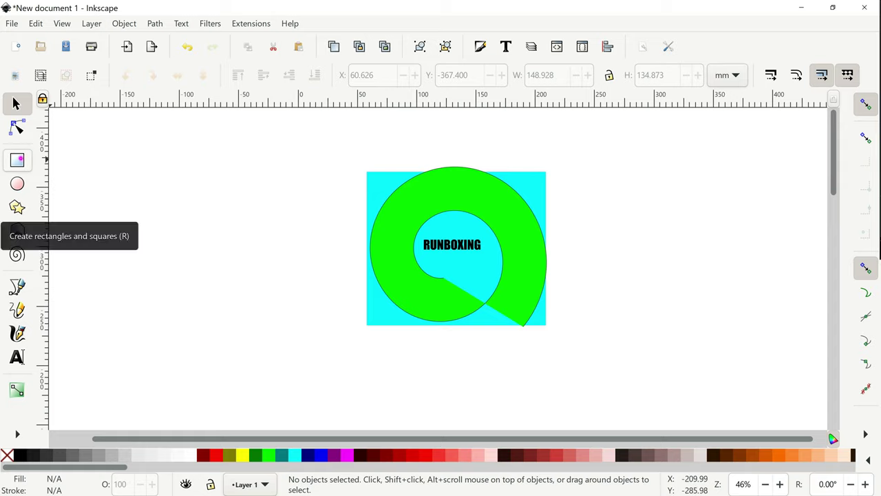
Step: Draw two small fuchsia squares on the spiral, one at the upper left and one near the bottom
left_click(17, 160)
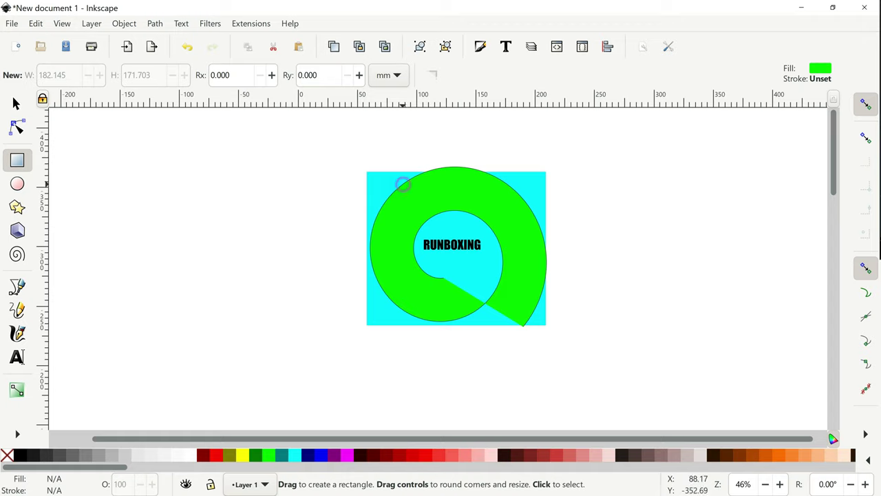
left_click_drag(403, 184, 432, 217)
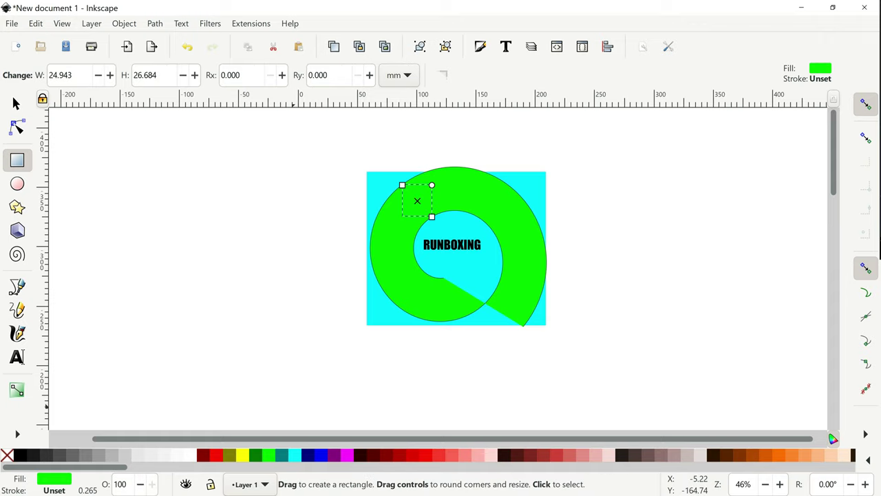
left_click(242, 454)
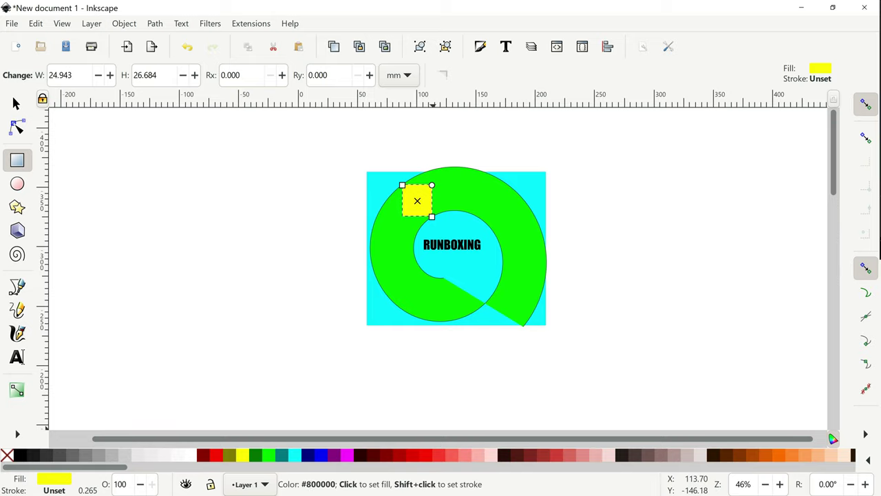
left_click(347, 455)
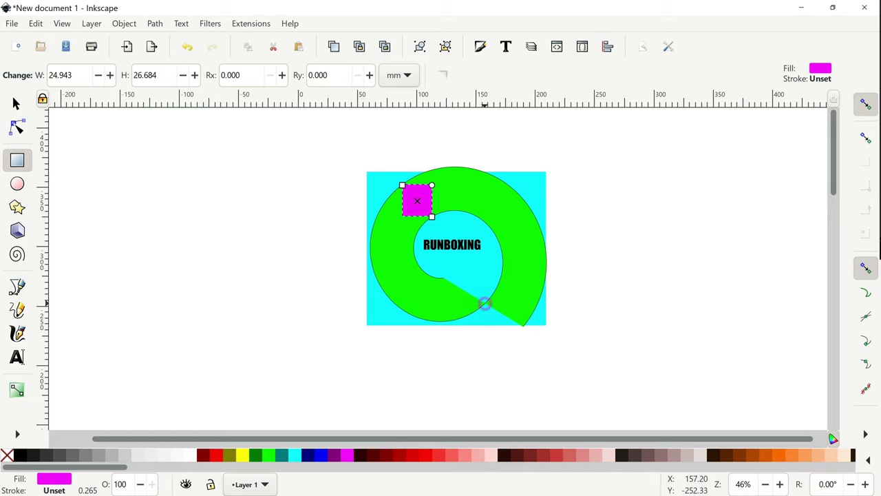
mouse_move(485, 303)
left_mouse_down()
mouse_move(525, 331)
mouse_move(514, 323)
left_mouse_up()
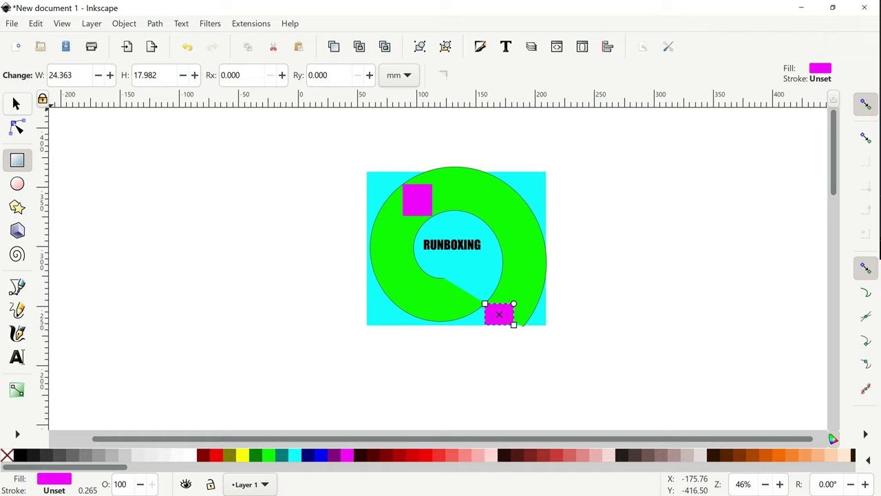
left_click(17, 104)
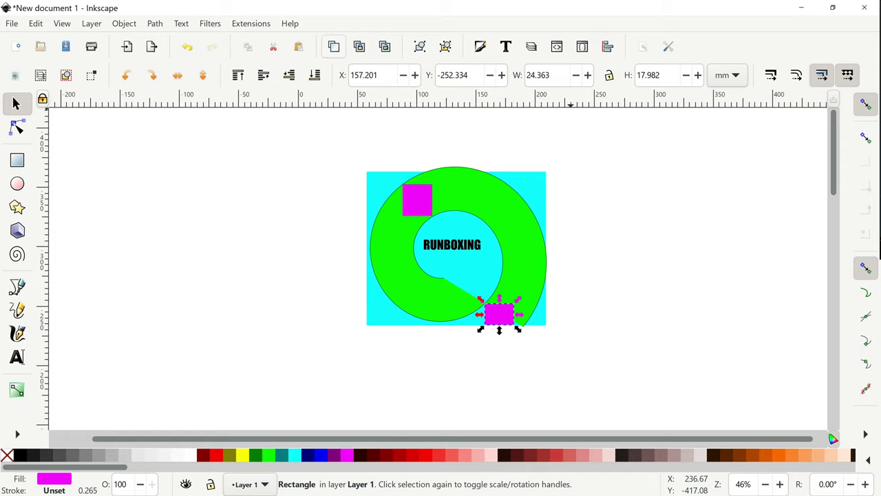
Step: Show the About Inkscape window with version 1.1 from the Help menu
left_click(289, 23)
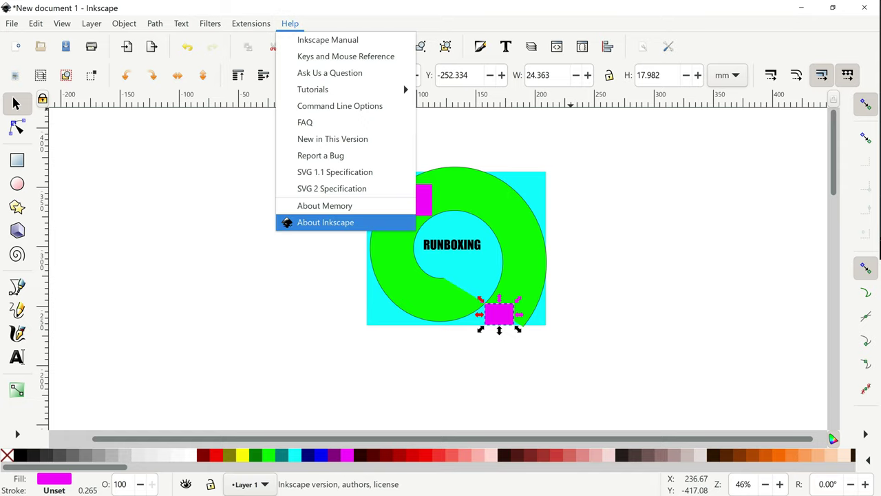
left_click(323, 222)
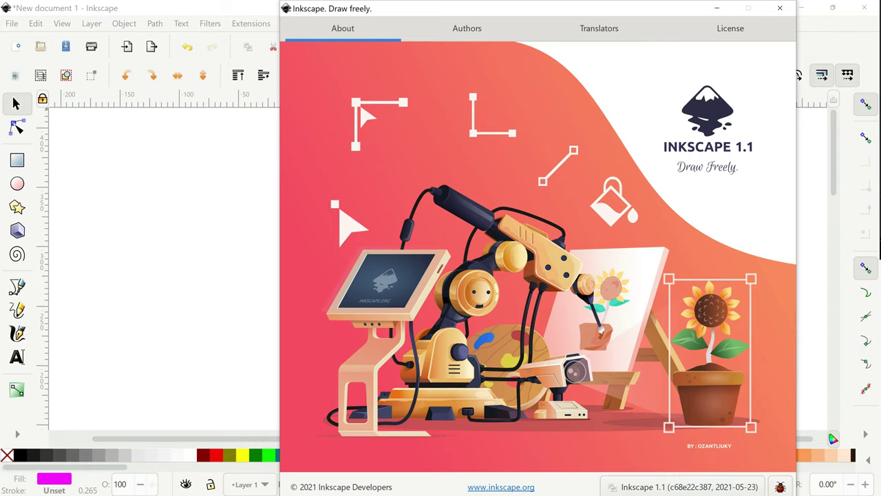